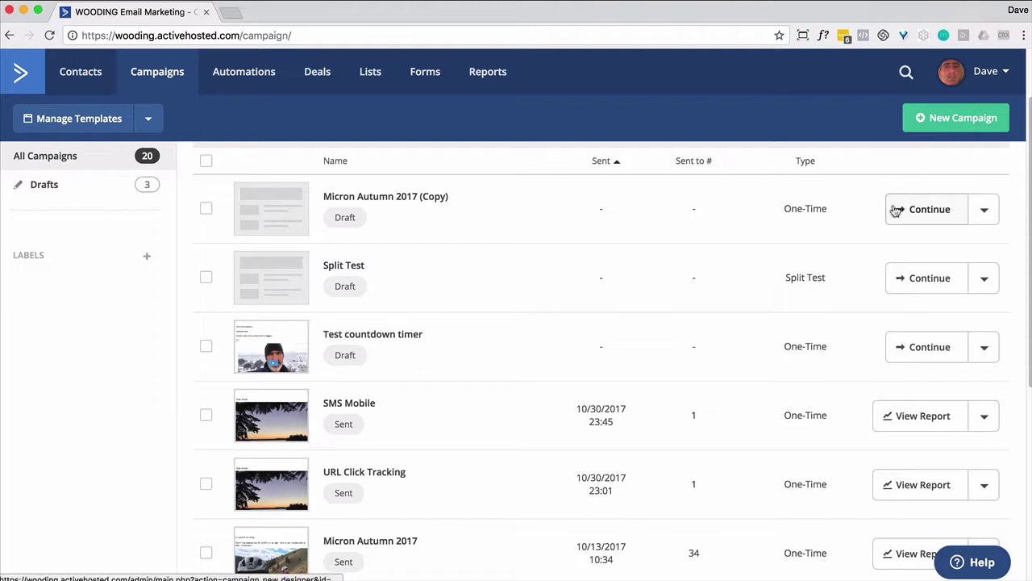
Step: Continue the draft campaign "Micron Autumn 2017 (Copy)", go back to its type settings and proceed to the list selection
click(932, 211)
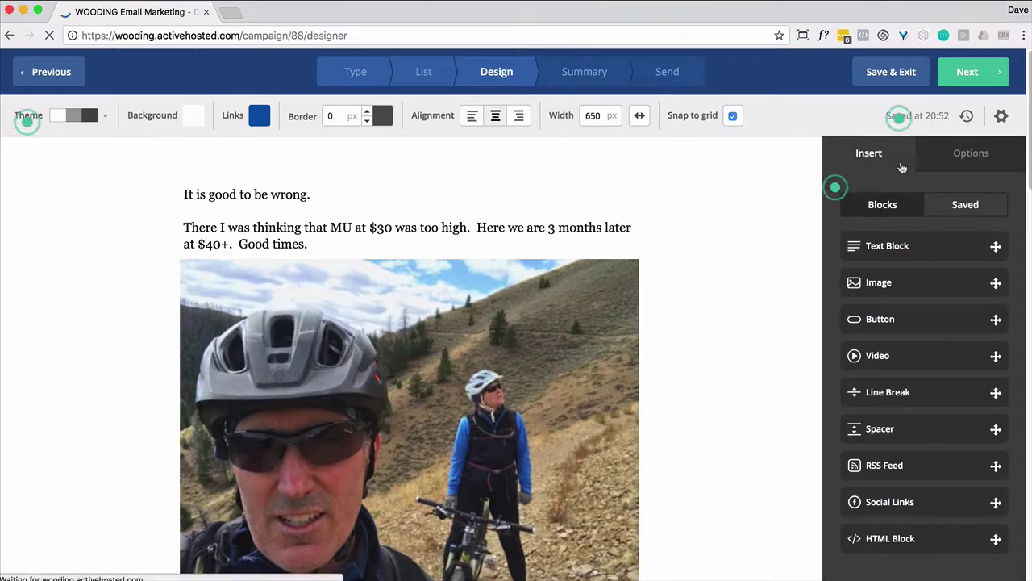
click(351, 74)
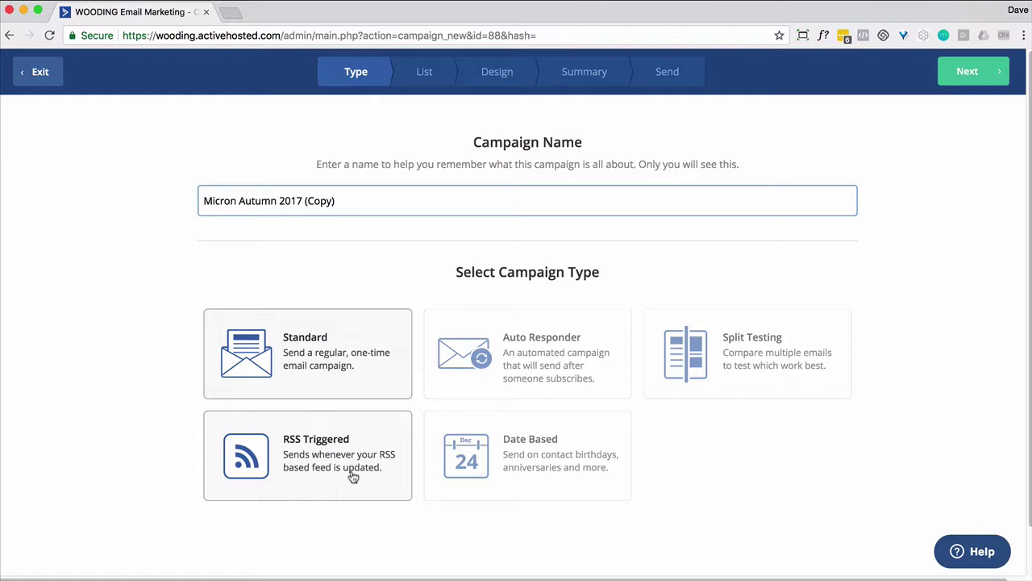
click(966, 80)
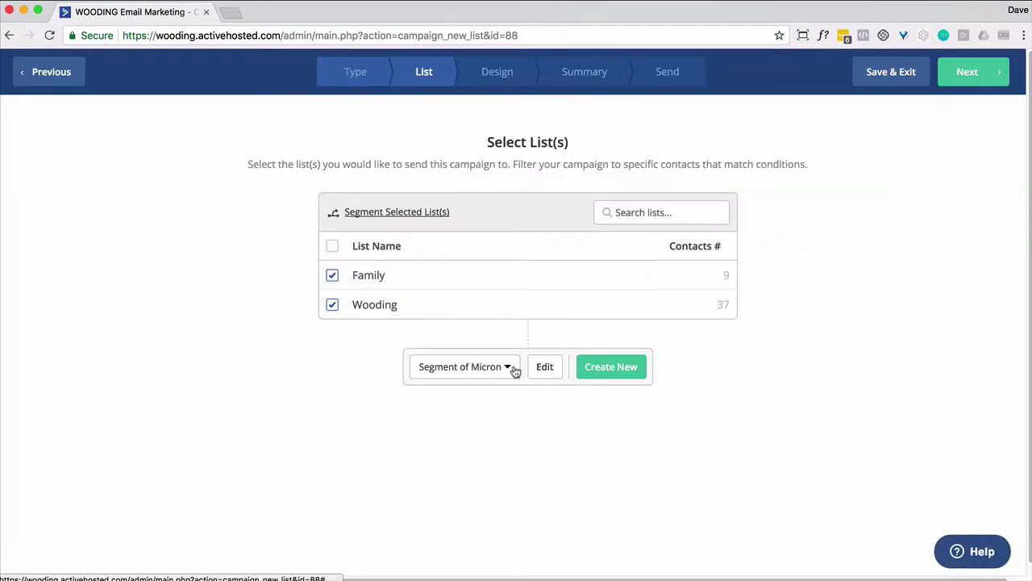
Step: Examine the condition categories available for a new segment of the selected lists, then cancel the segment
click(602, 367)
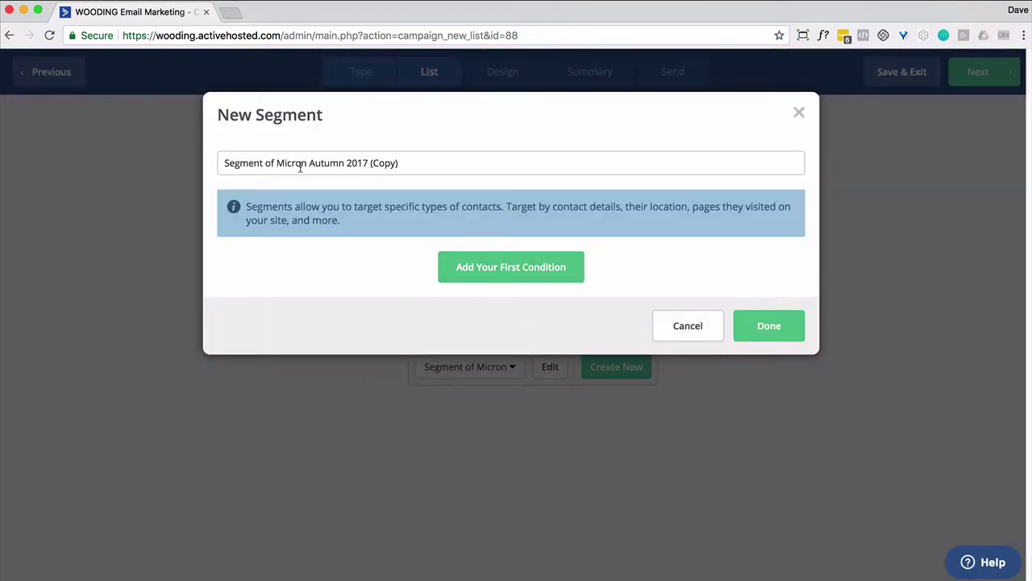
click(513, 268)
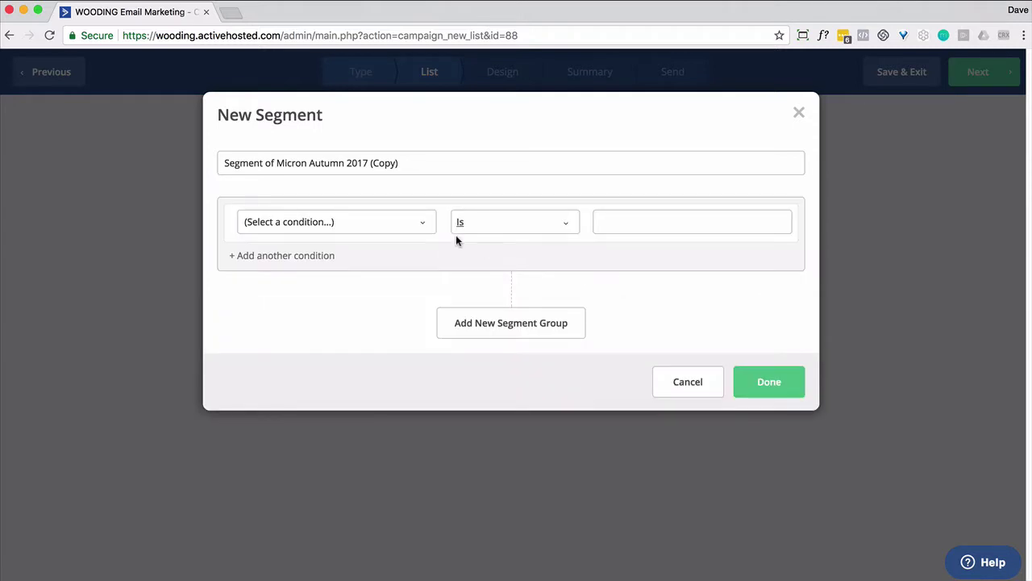
click(426, 228)
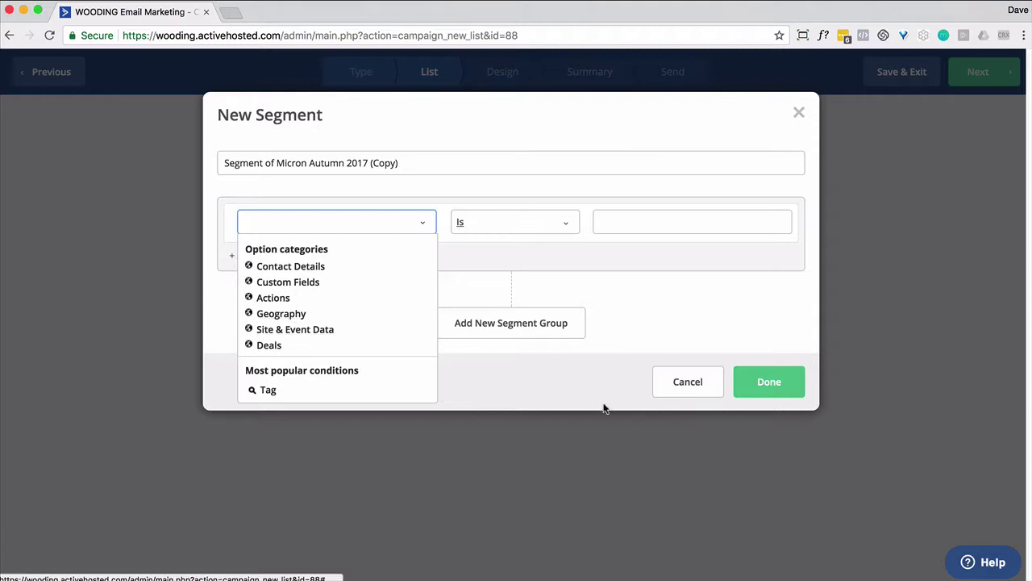
click(679, 387)
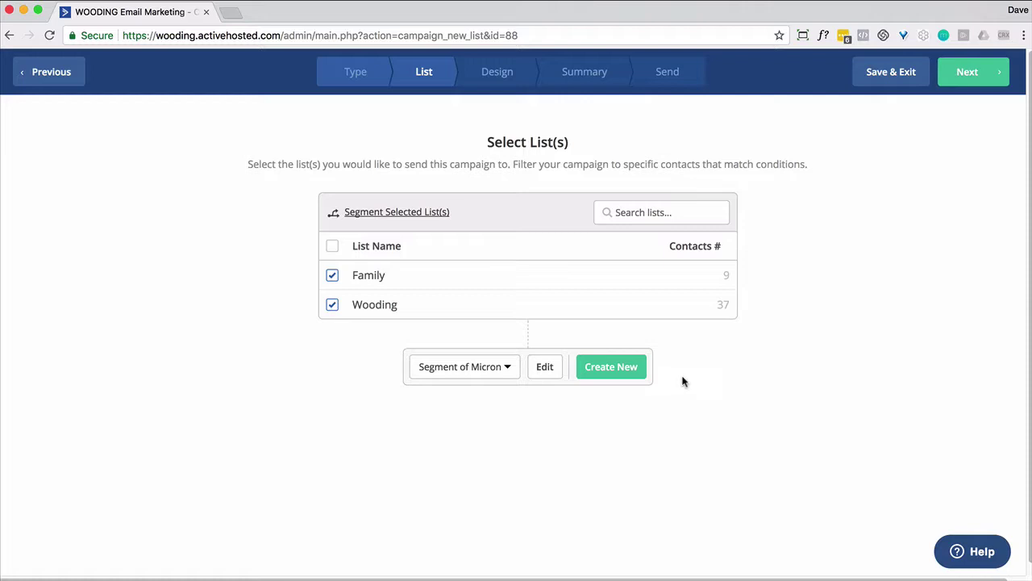
Step: Keep the Family and Wooding lists with their existing segment and proceed to the email design
click(962, 70)
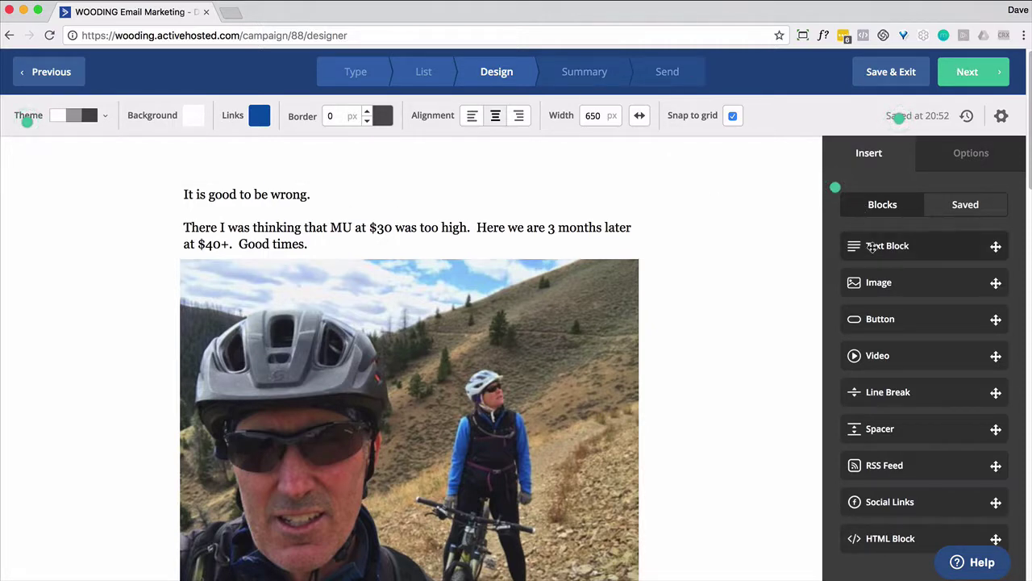
Step: Insert an empty text block above the opening paragraph of the email and delete it again
drag(871, 248, 304, 182)
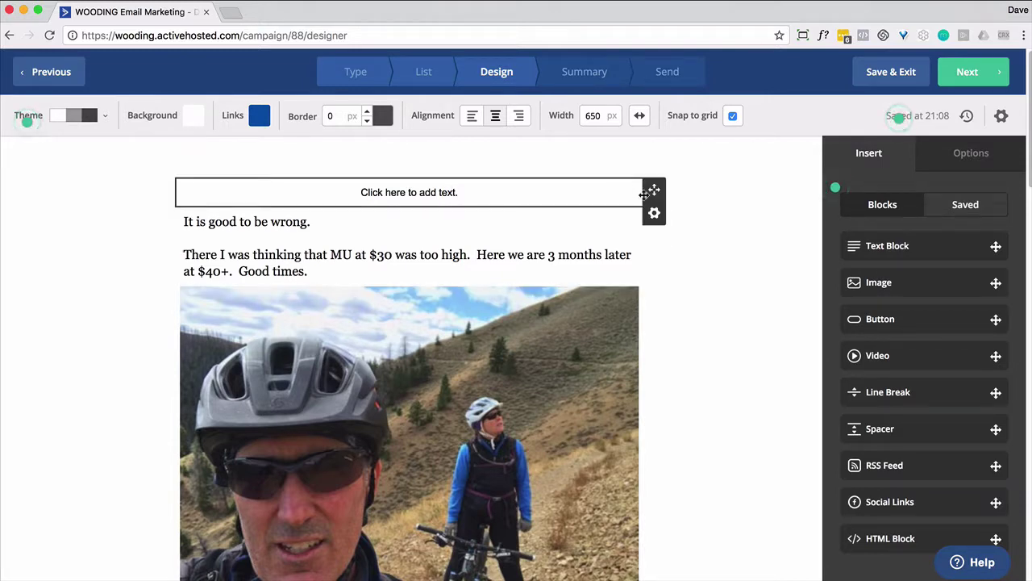
click(653, 213)
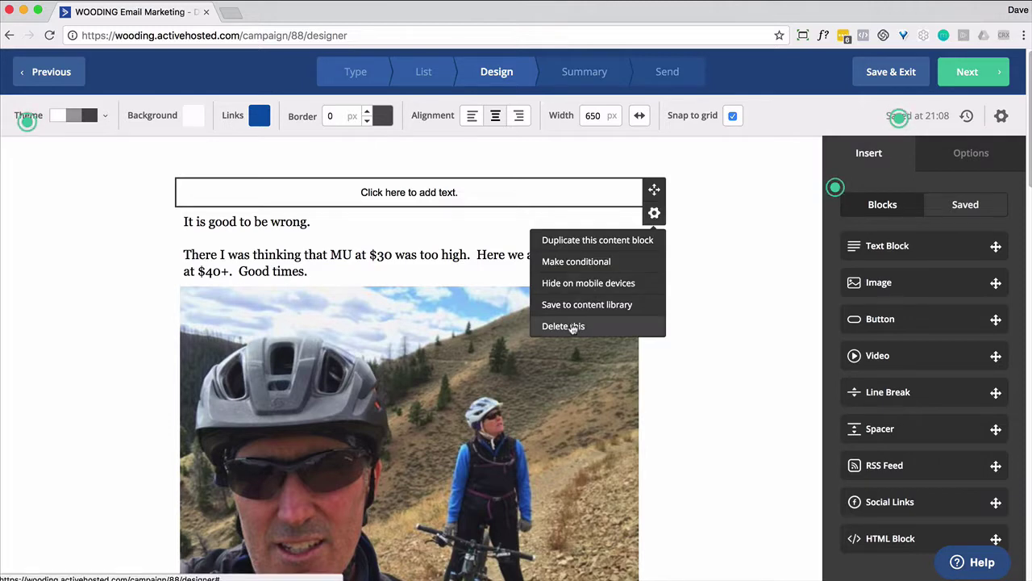
click(572, 328)
click(625, 326)
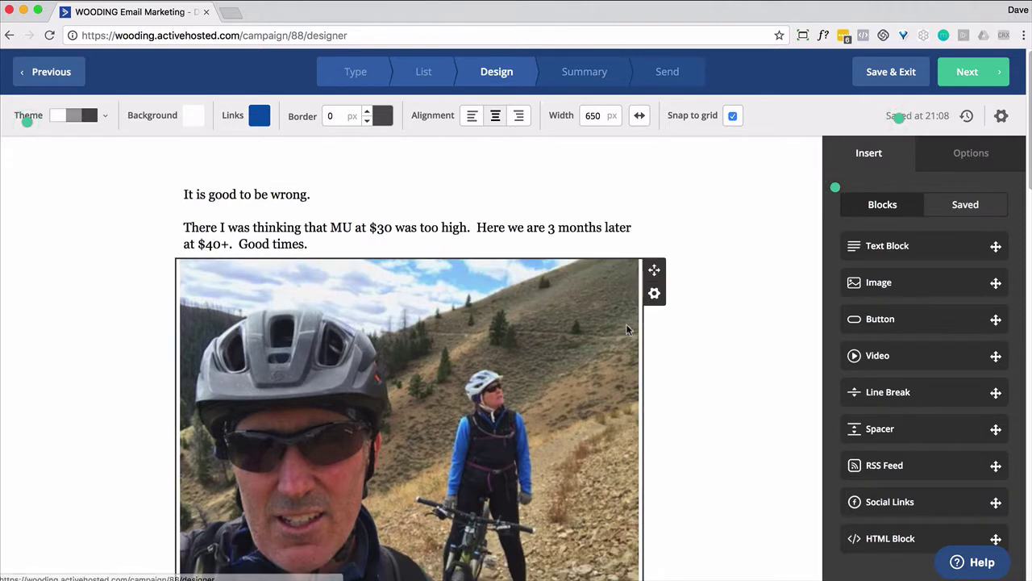
Step: Select all the text in the opening text block and reduce its line height to 102%
click(516, 229)
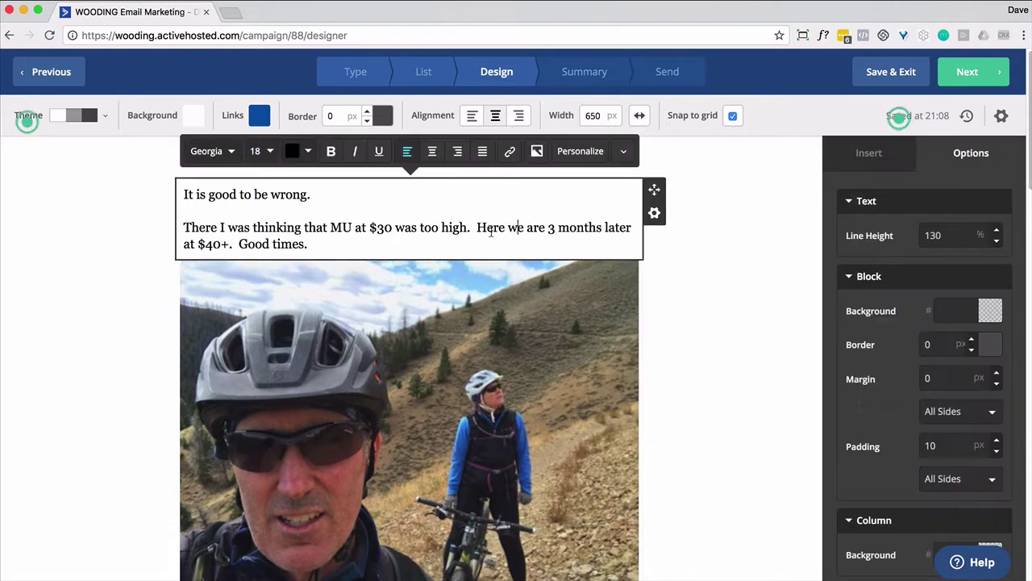
drag(317, 245, 145, 196)
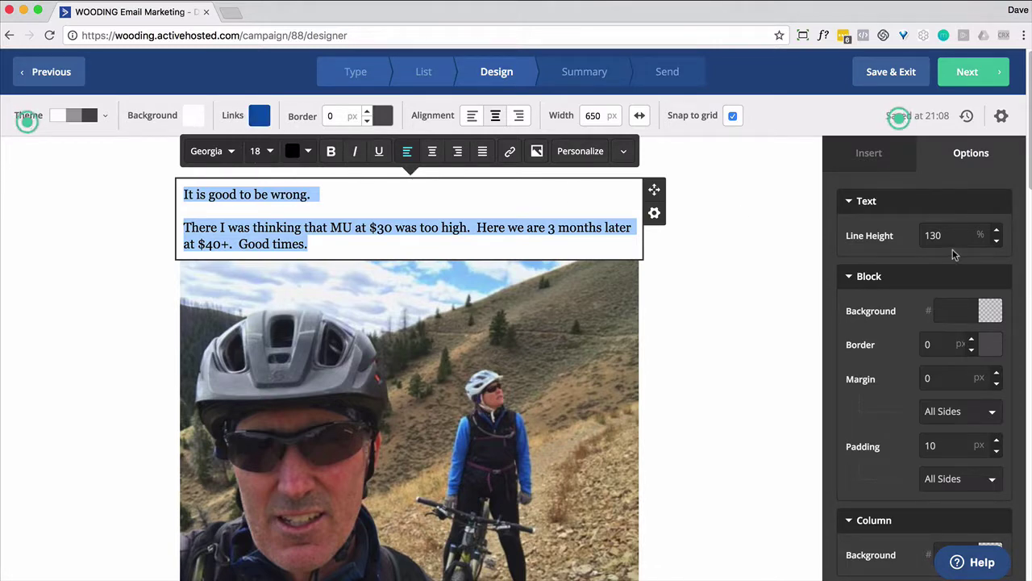
click(996, 241)
click(995, 241)
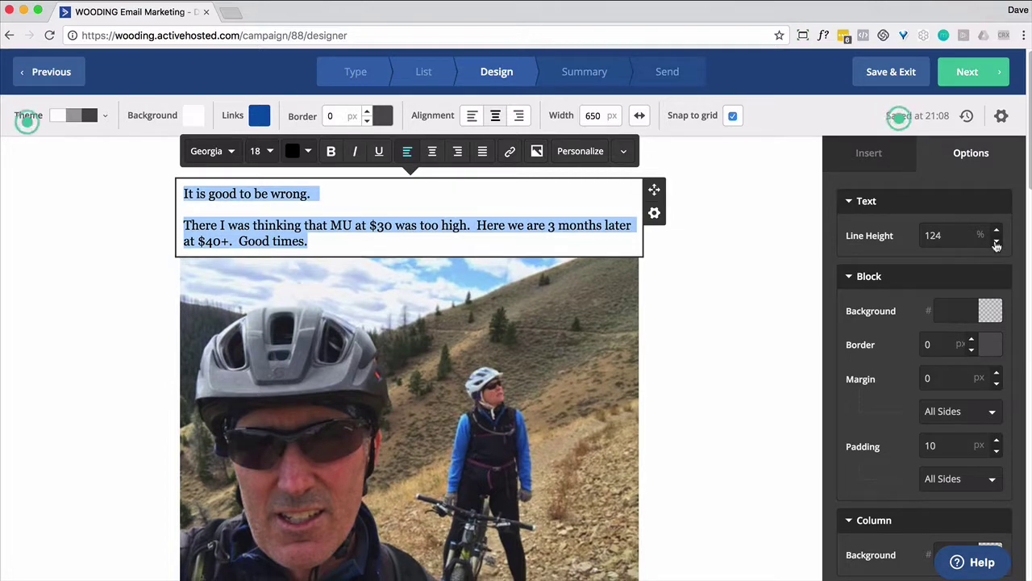
click(996, 243)
click(997, 242)
click(997, 243)
click(996, 243)
click(995, 243)
click(996, 242)
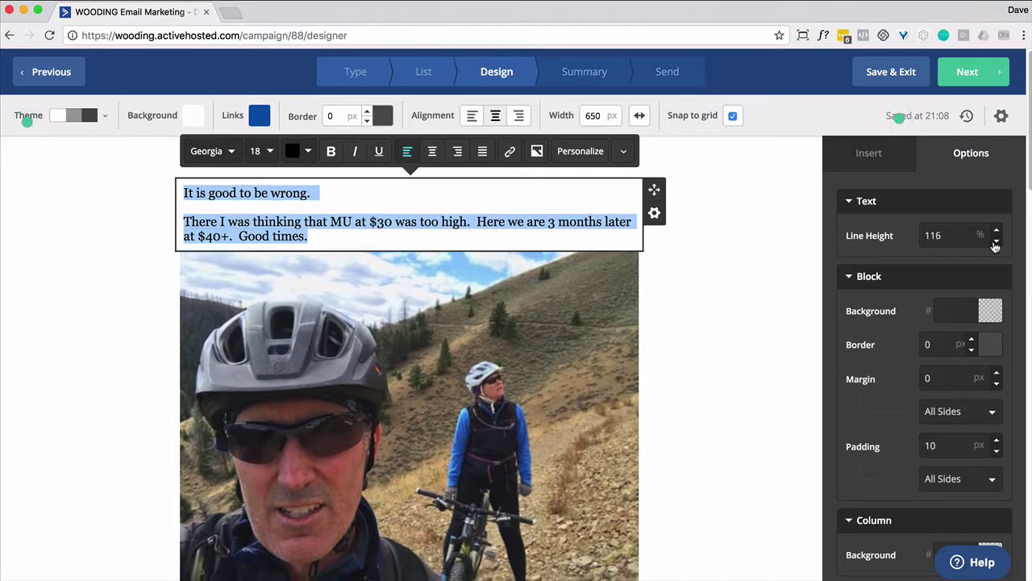
click(996, 243)
click(996, 243)
click(996, 243)
click(996, 243)
click(996, 243)
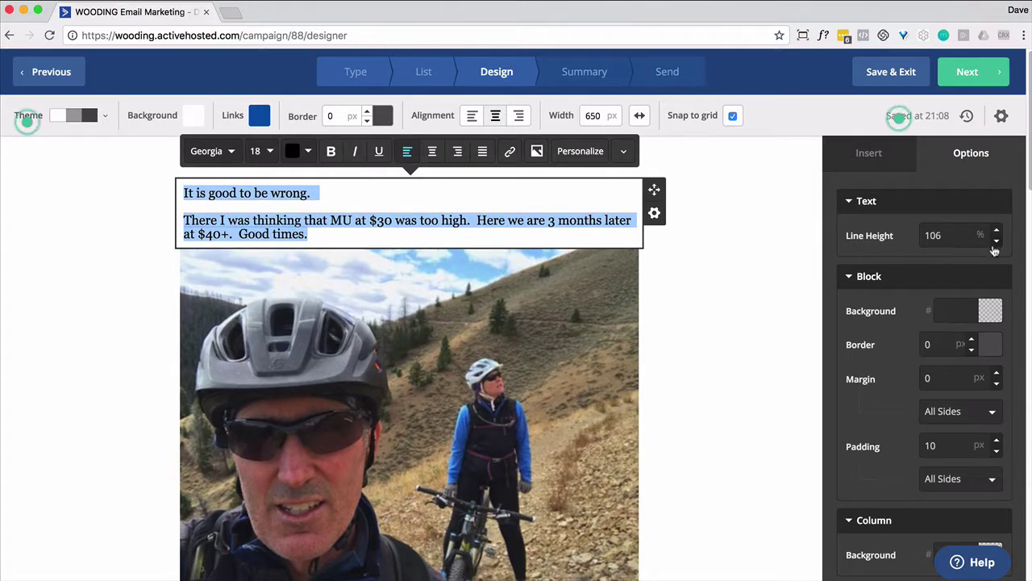
click(996, 243)
click(996, 243)
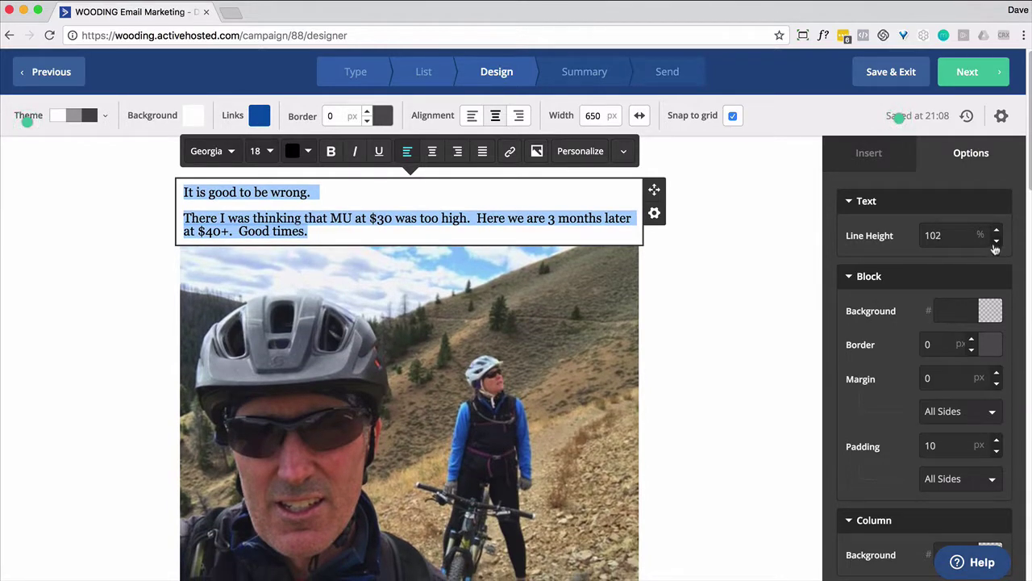
Step: Raise the opening text block's line height to 130% and deselect the block
click(996, 231)
click(997, 231)
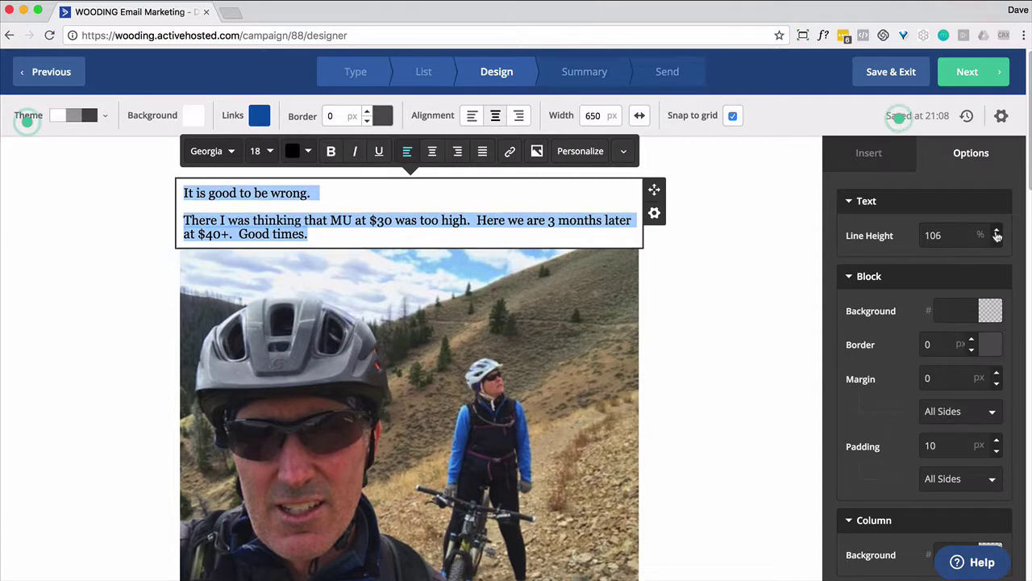
click(997, 231)
click(997, 232)
click(997, 232)
click(996, 232)
click(997, 232)
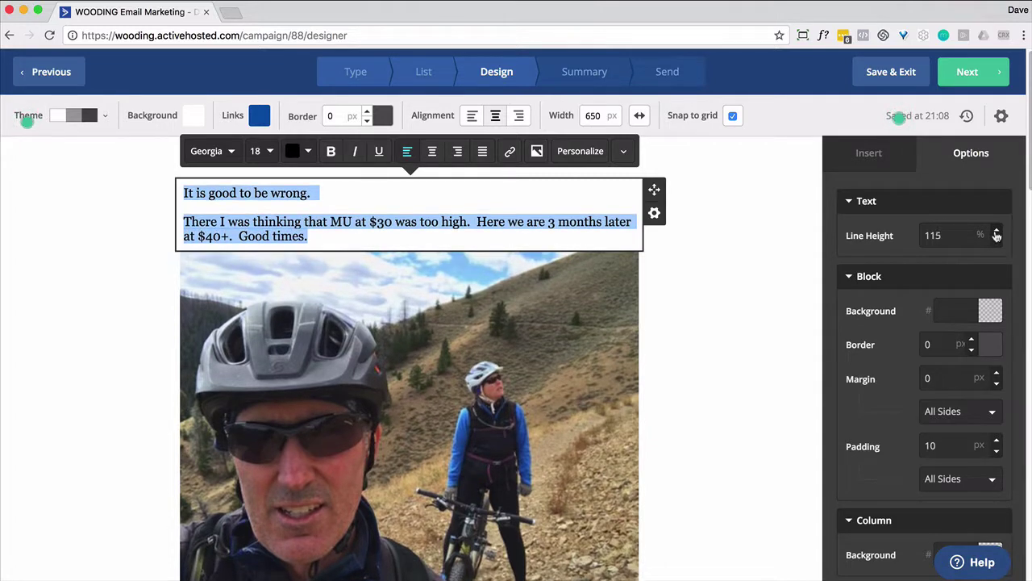
click(997, 232)
click(996, 232)
click(997, 231)
click(996, 232)
click(996, 231)
click(996, 231)
click(996, 231)
click(997, 232)
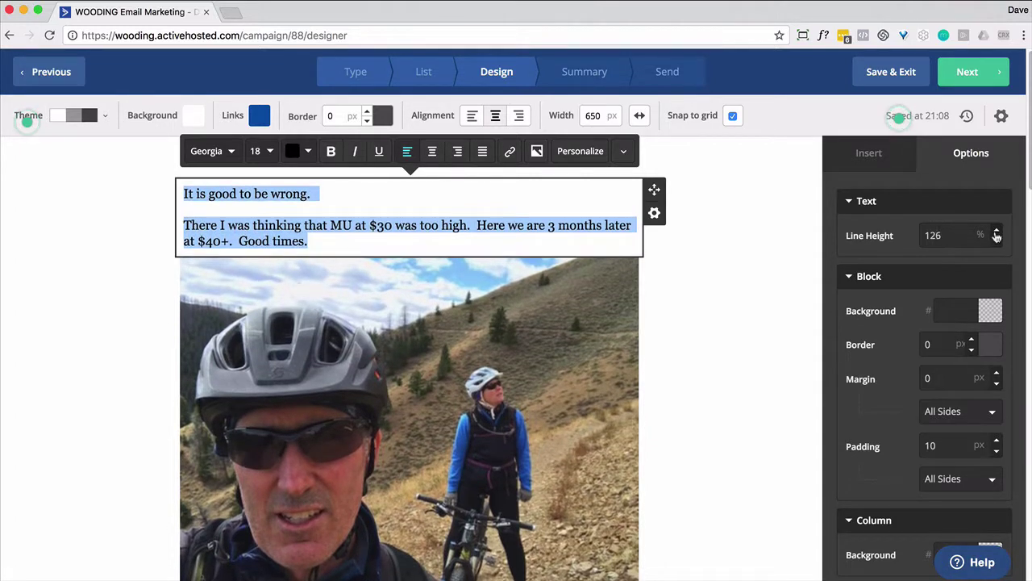
click(997, 231)
click(997, 231)
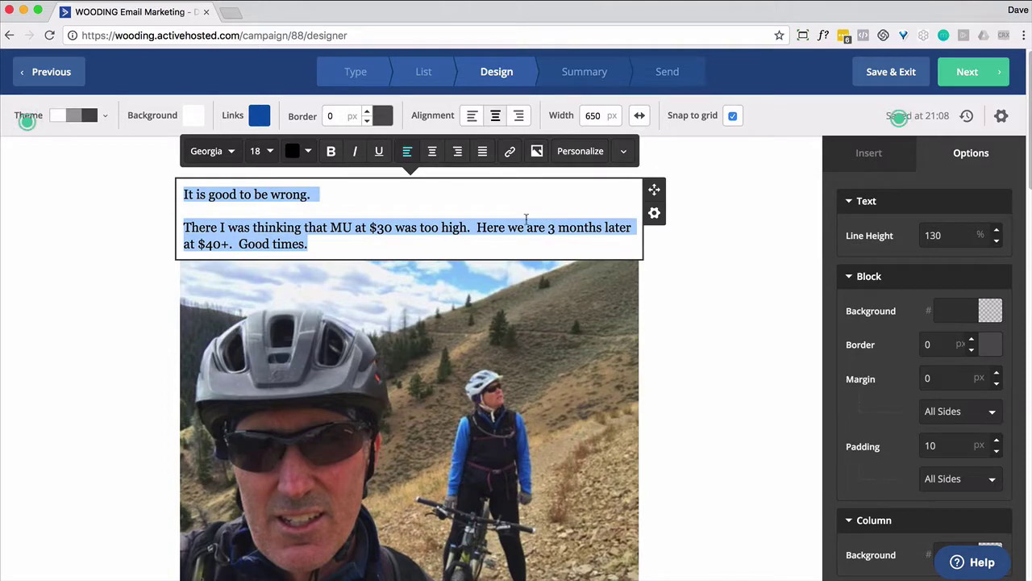
click(670, 269)
scroll(666, 341, down, 3)
scroll(666, 341, up, 3)
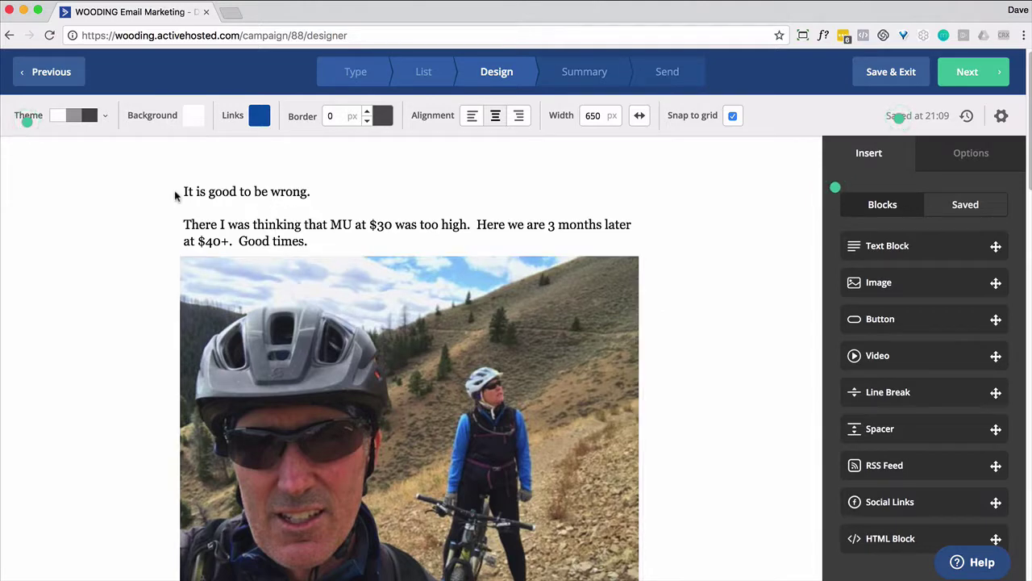
Step: Select the selfie image and examine the replacement pictures in the Image Manager without choosing one
click(421, 329)
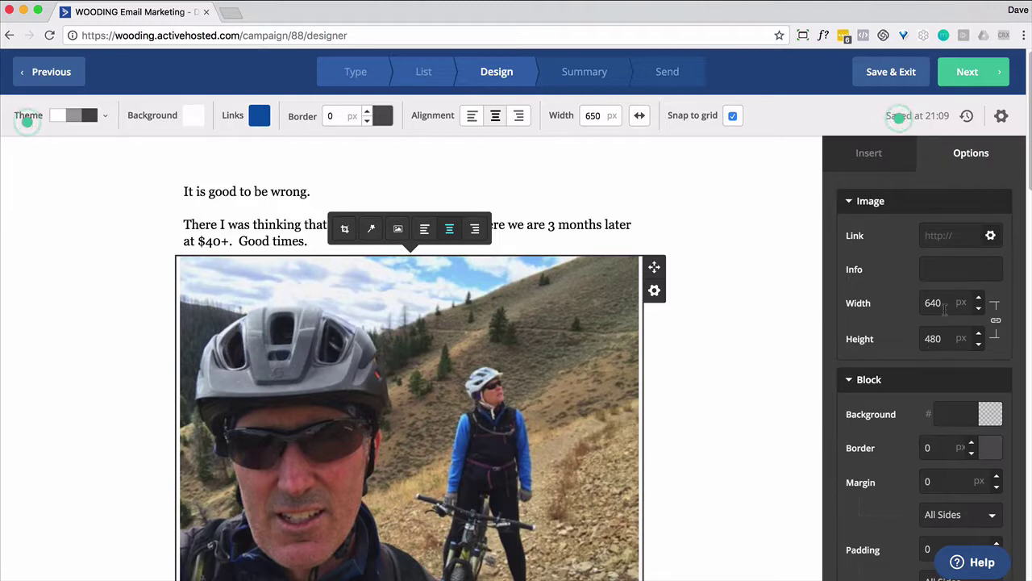
click(395, 230)
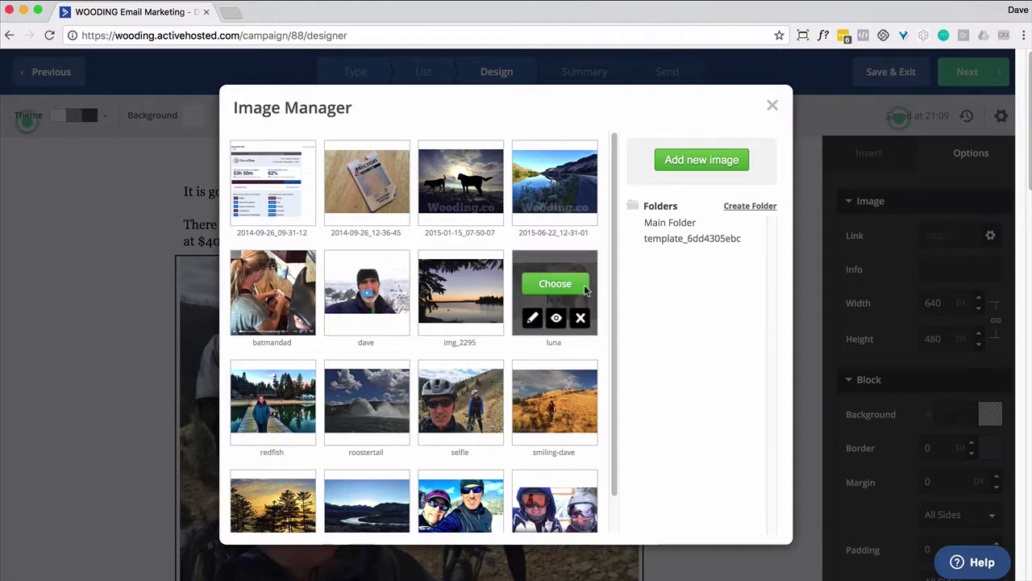
click(772, 107)
Step: Select the caption beneath the selfie image and view its text formatting options
scroll(720, 296, down, 1)
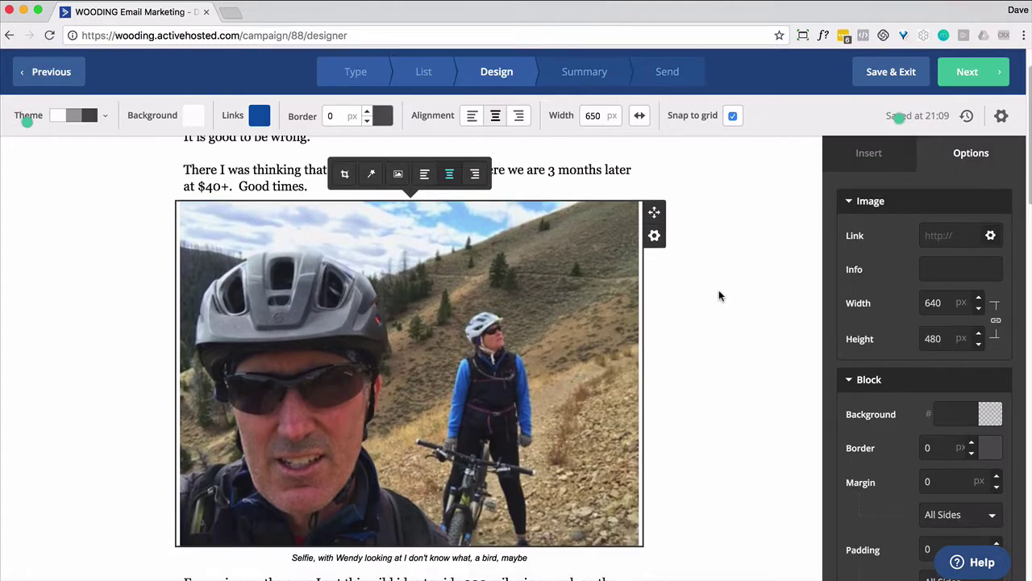
scroll(714, 296, down, 2)
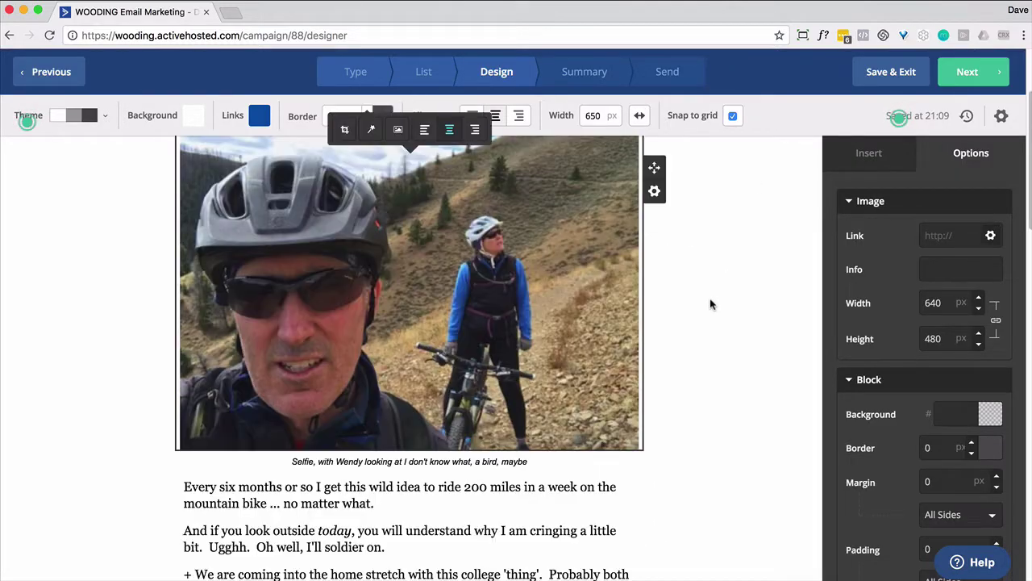
click(452, 463)
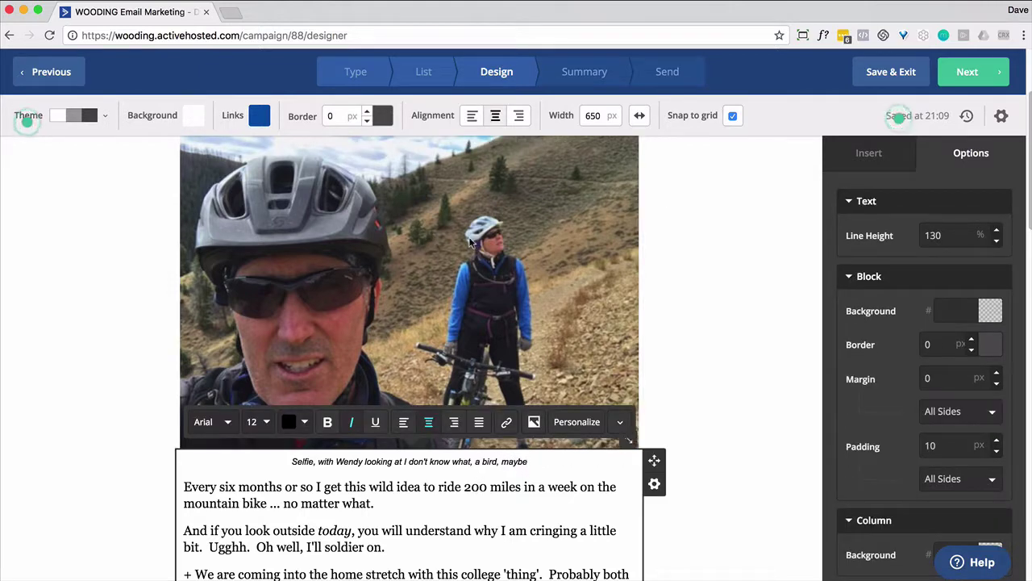
double_click(461, 462)
click(461, 462)
Step: Open the link settings of "insider trading", examine the actions available when a contact clicks it, and close them unchanged
scroll(476, 463, down, 5)
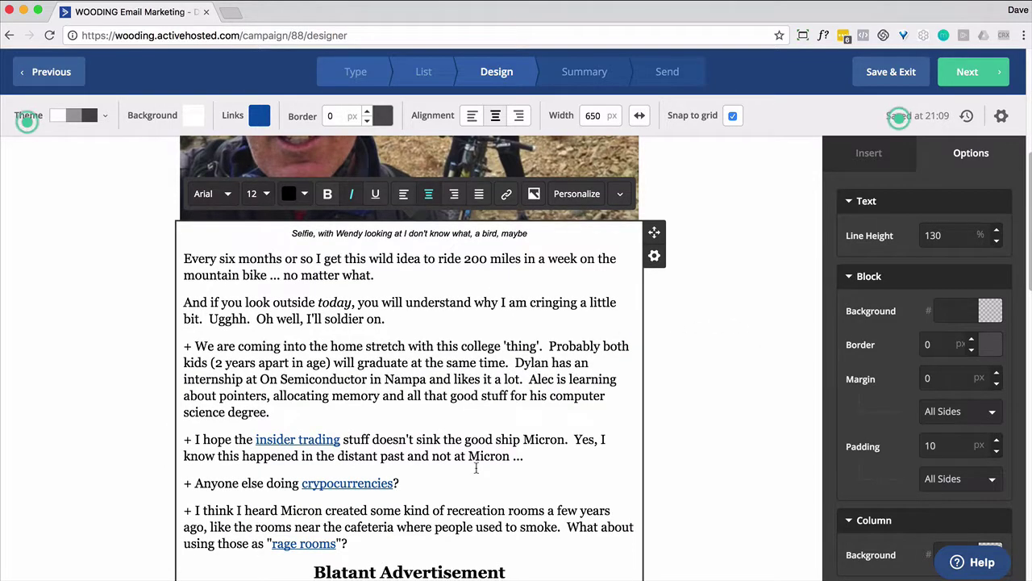
click(307, 437)
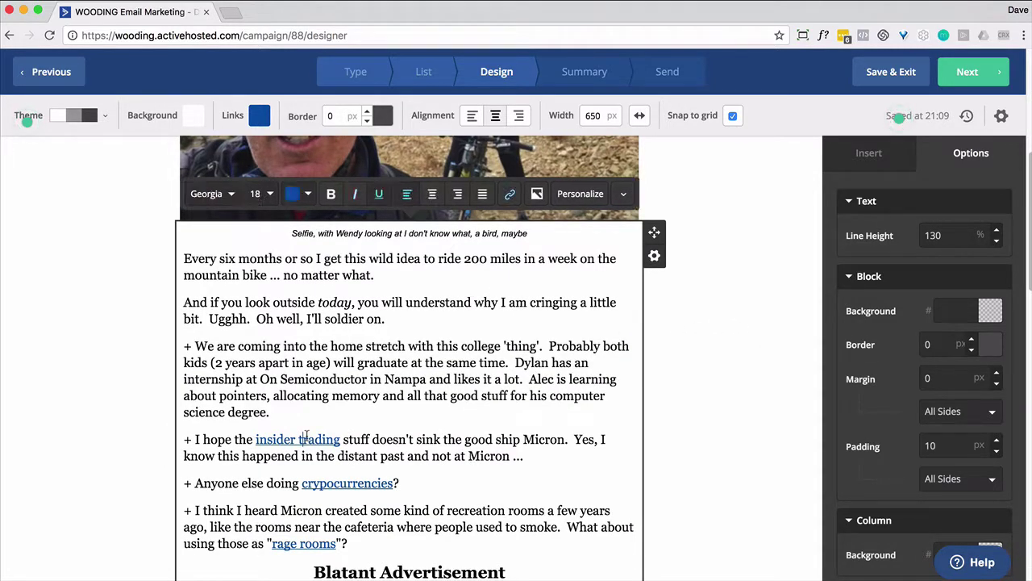
click(508, 196)
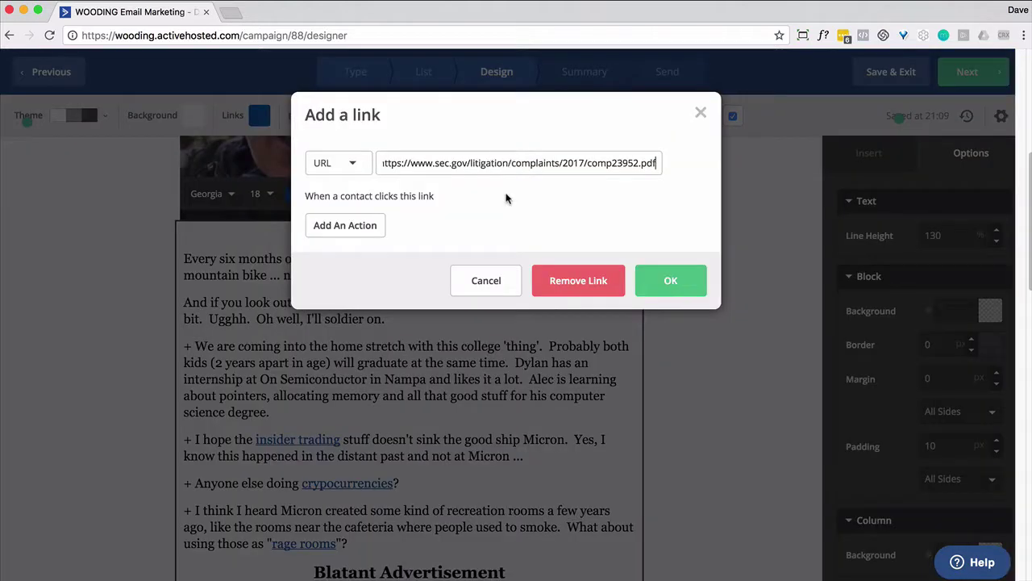
click(359, 233)
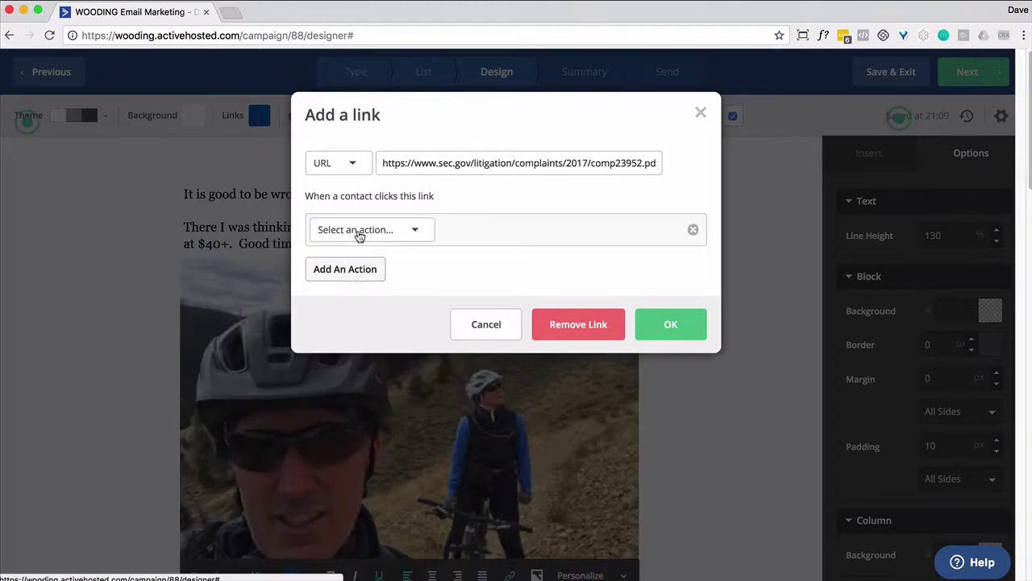
click(408, 229)
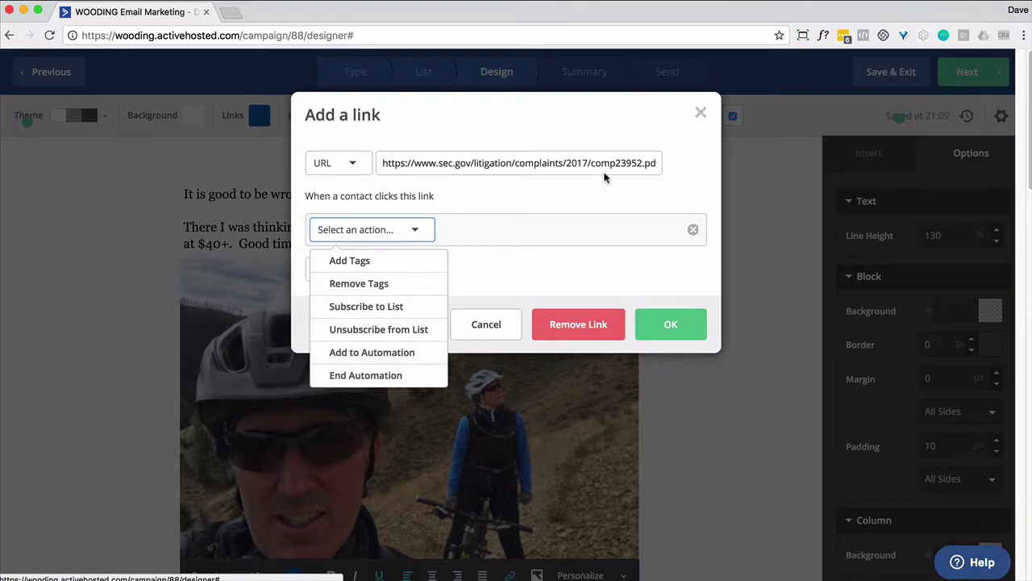
click(699, 114)
Step: Examine the email body down to the personal notes below the Blatant Advertisement section, selecting several note blocks individually and deselecting them
scroll(689, 242, down, 10)
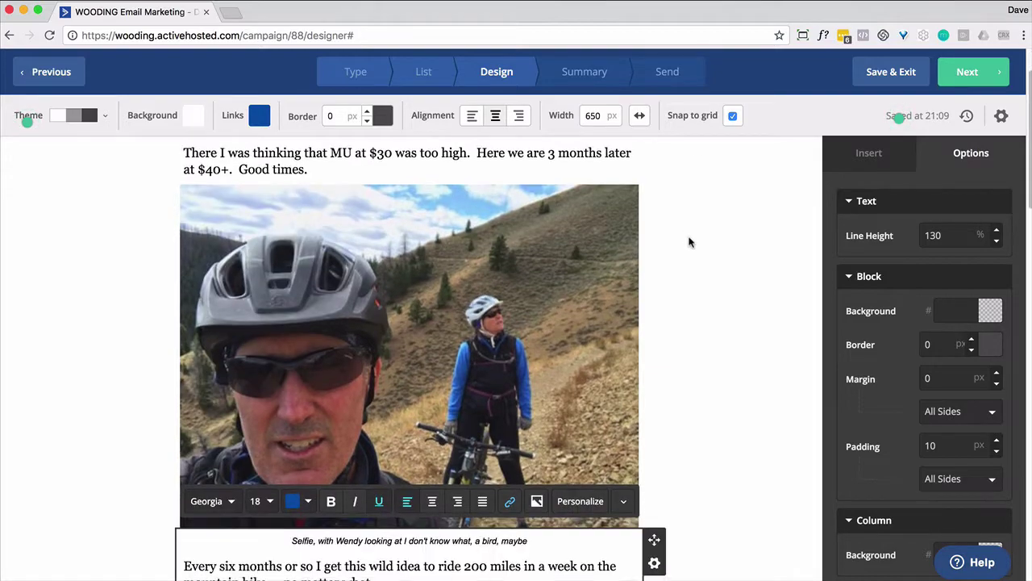
scroll(690, 242, down, 5)
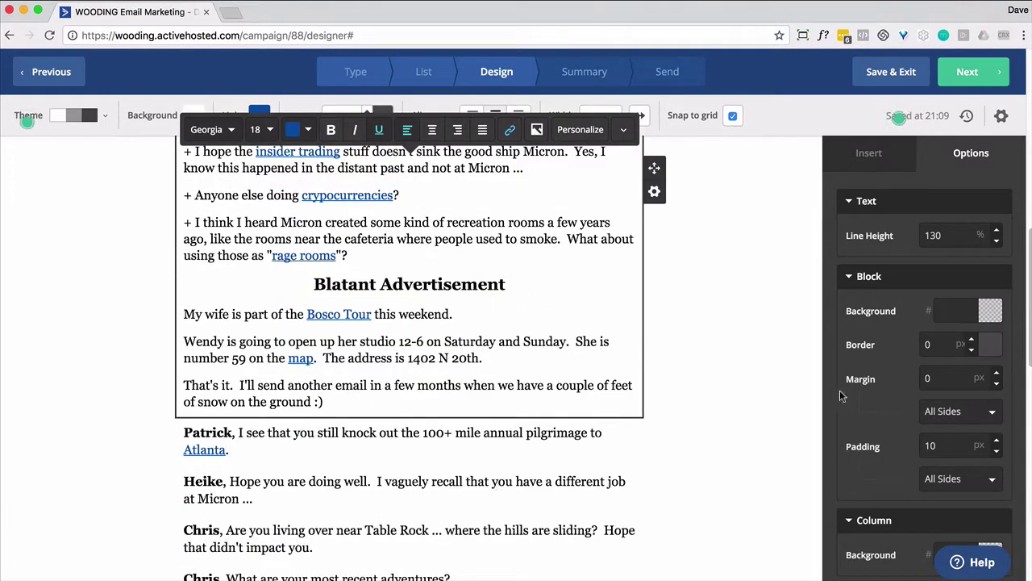
scroll(776, 359, down, 2)
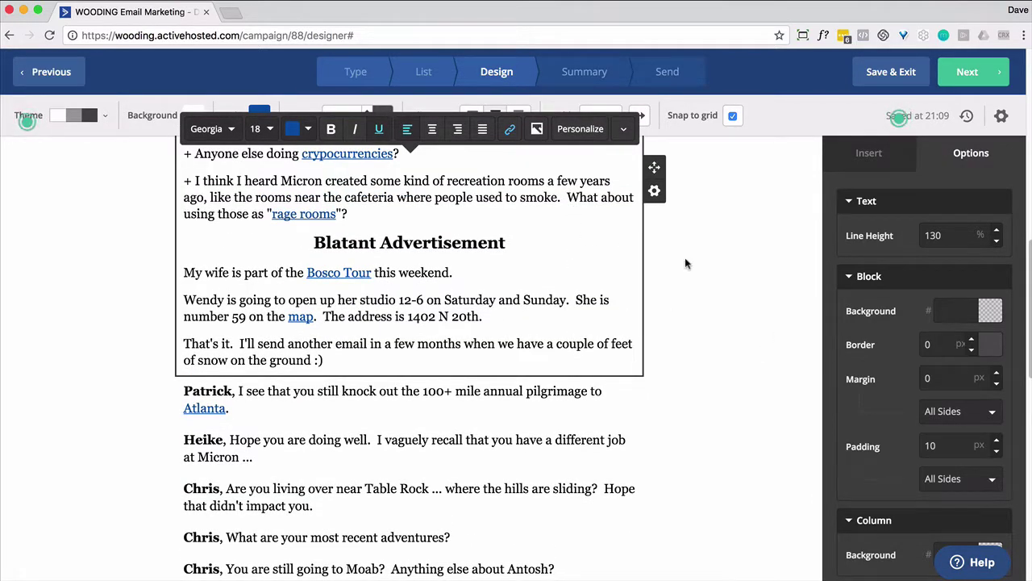
scroll(684, 259, down, 1)
click(497, 371)
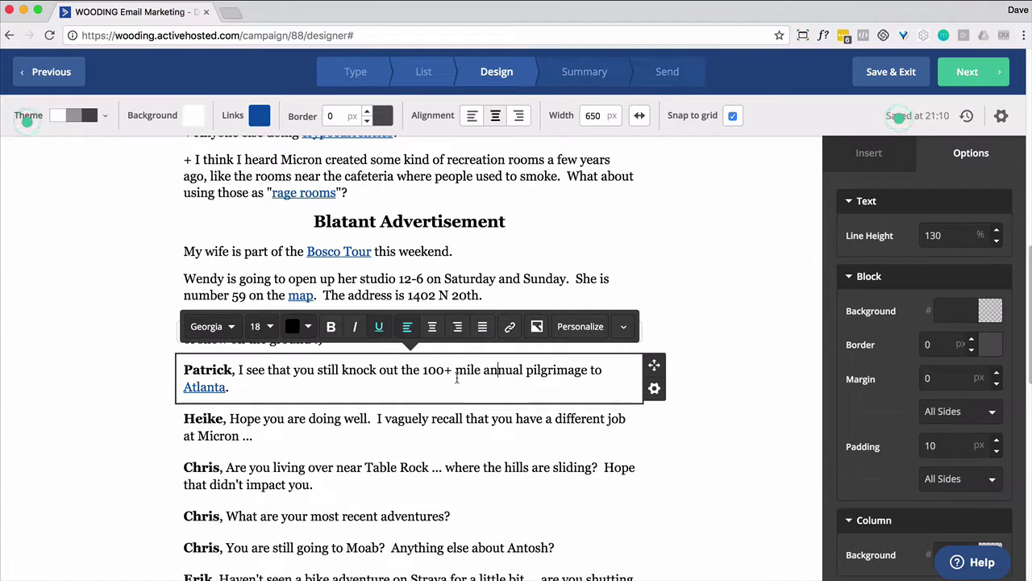
click(466, 418)
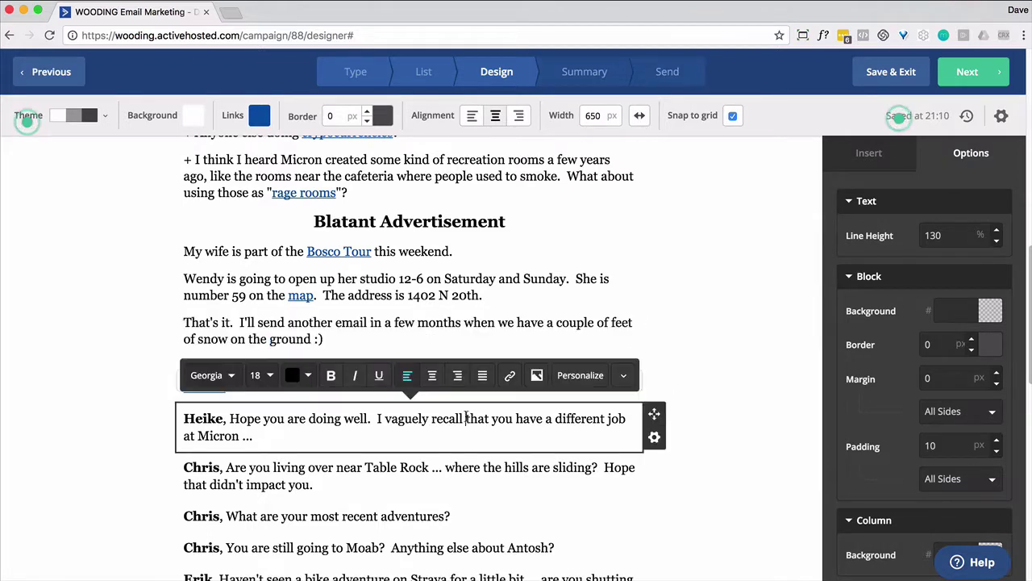
click(468, 470)
click(416, 517)
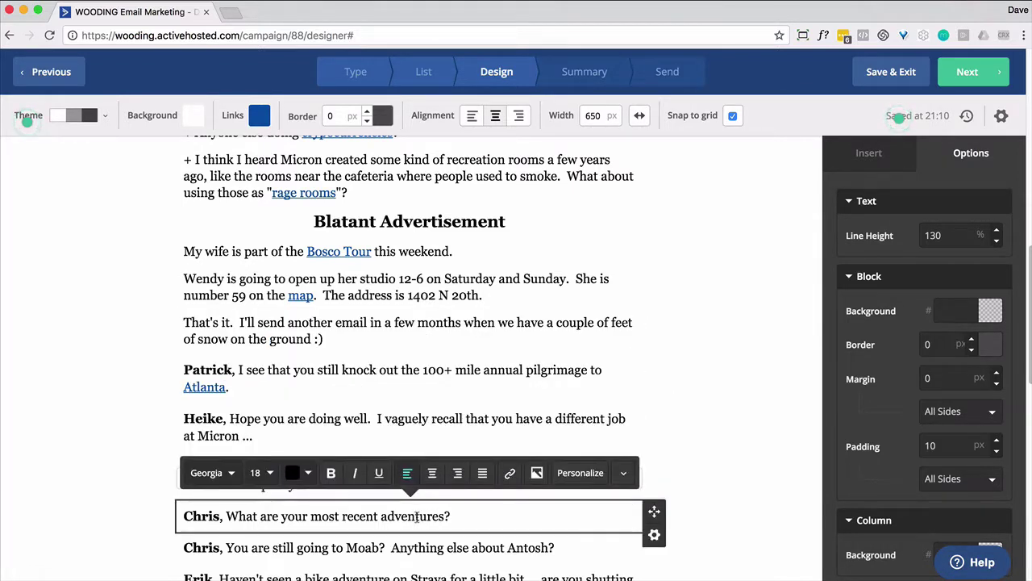
click(415, 368)
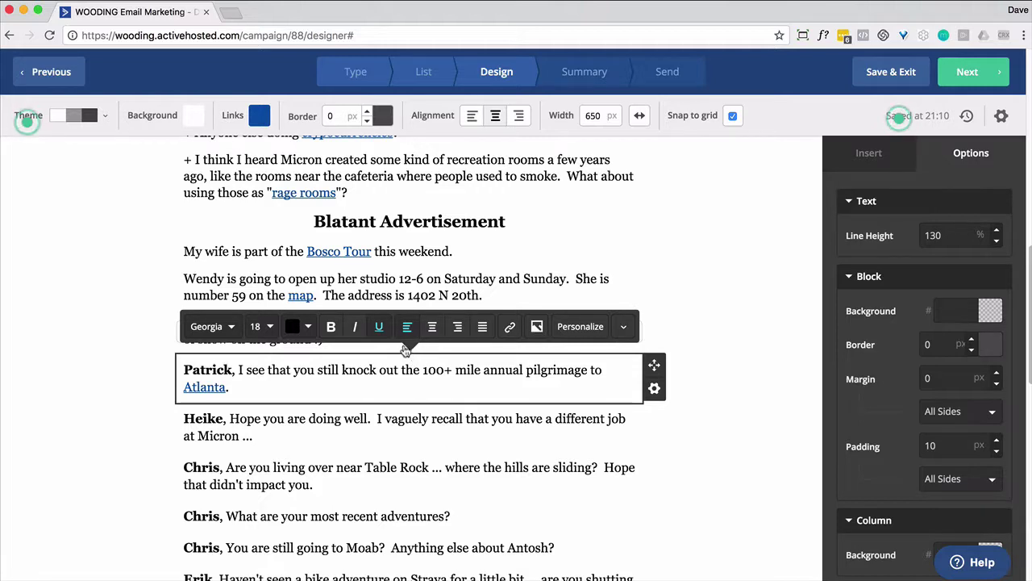
click(748, 385)
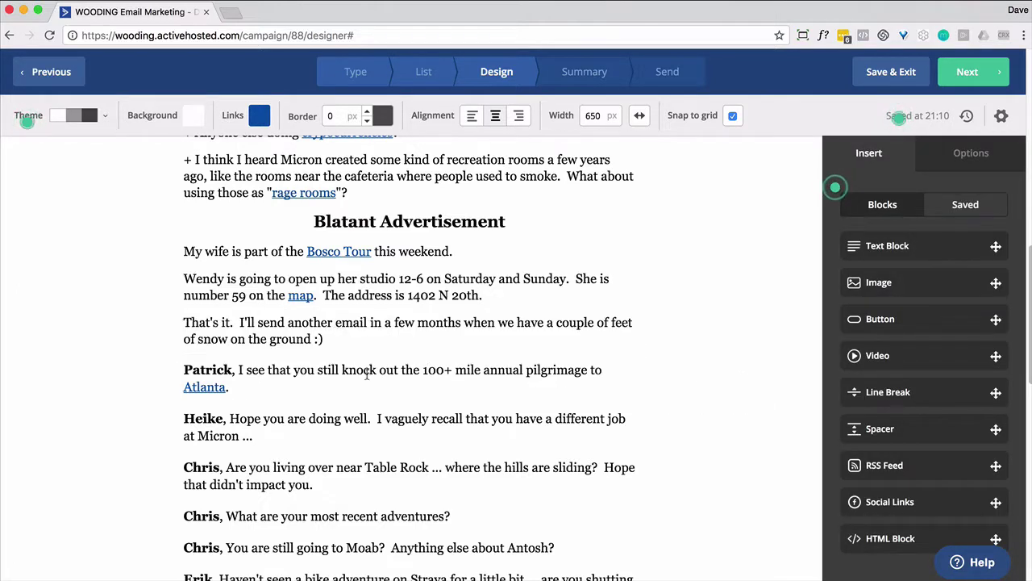
Step: Open the display conditions of the first personal note, examine the fields available for an additional condition, and close them unchanged
mouse_move(366, 373)
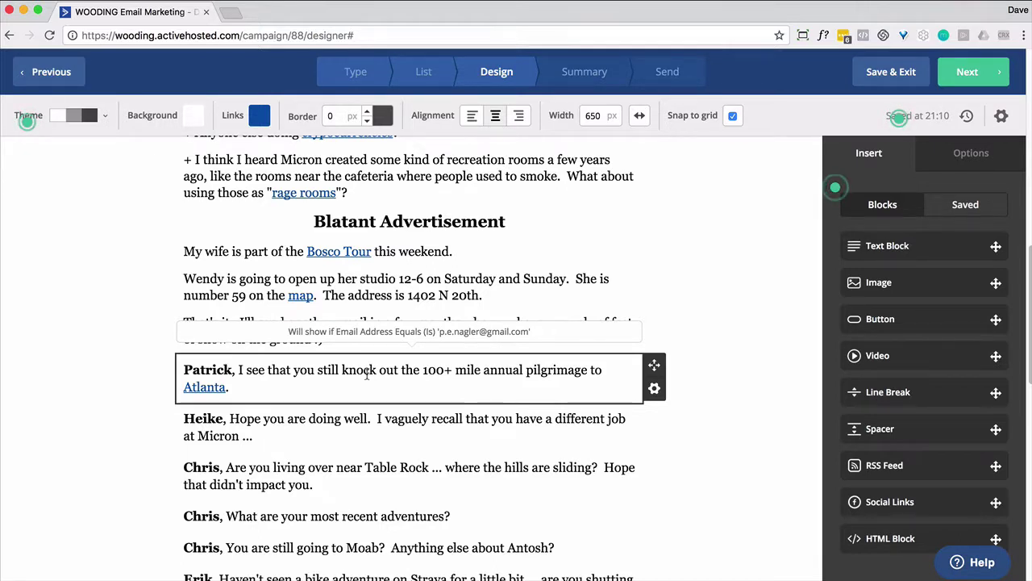
click(655, 390)
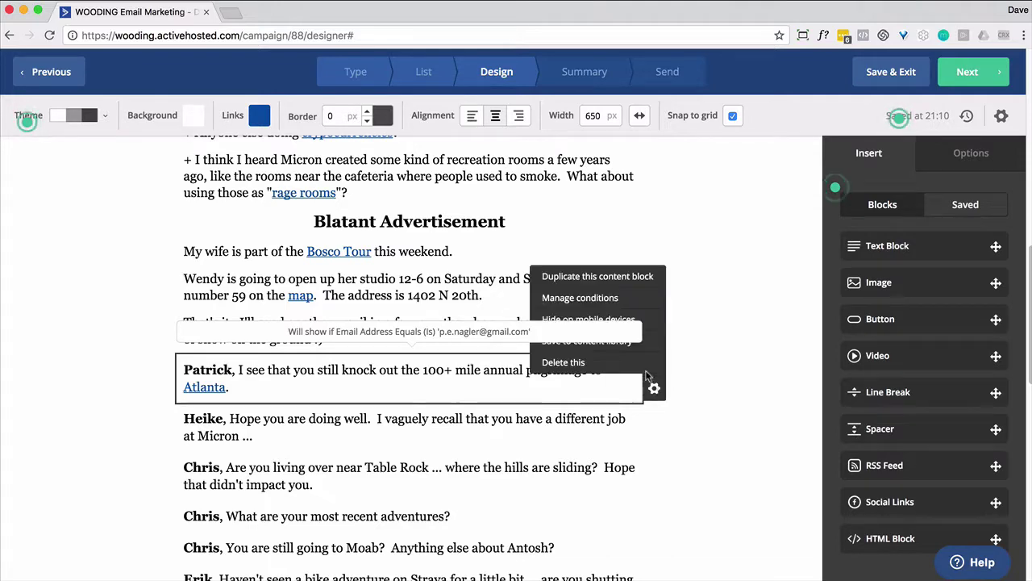
click(607, 299)
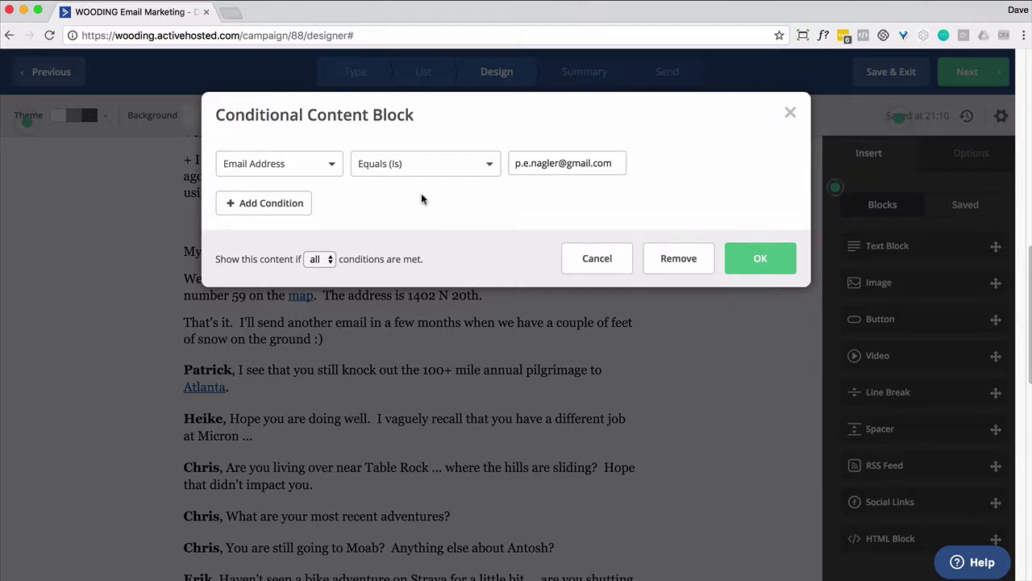
click(287, 211)
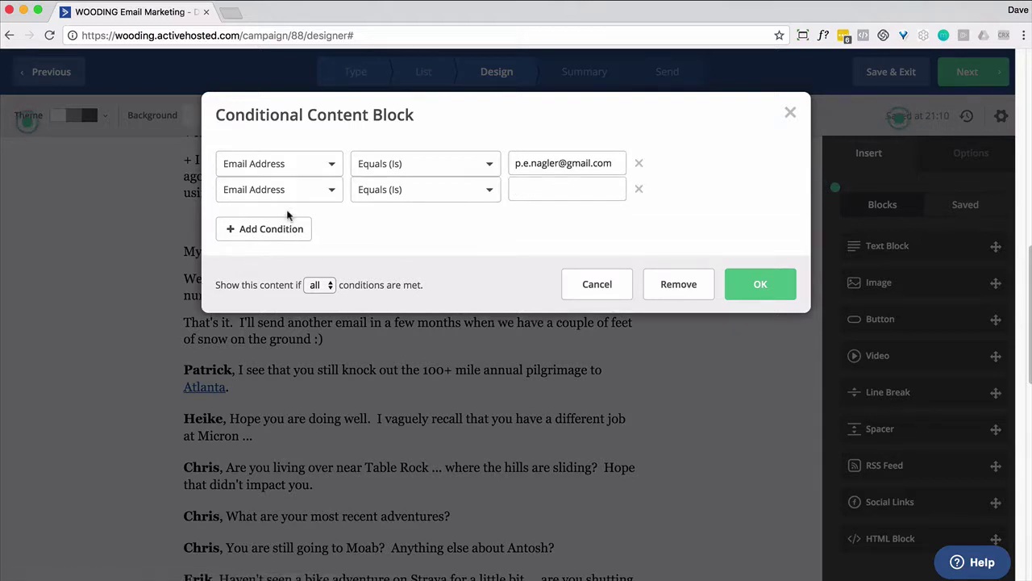
click(331, 195)
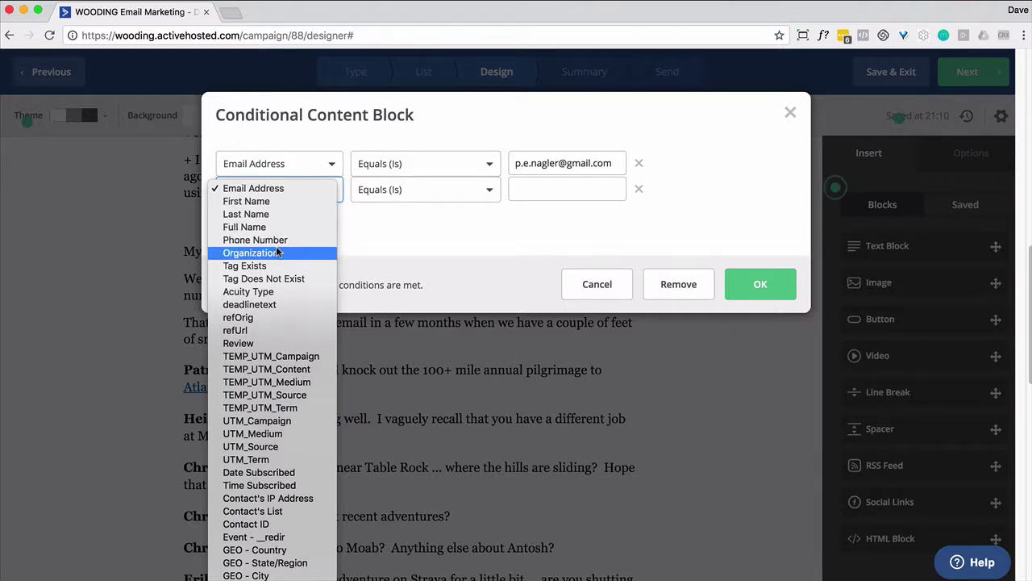
click(600, 292)
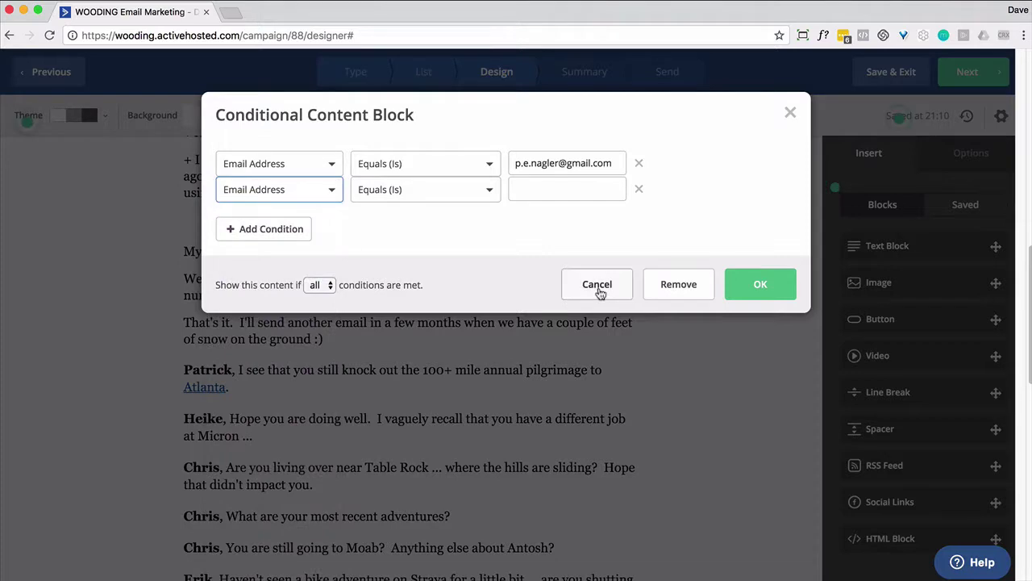
click(638, 192)
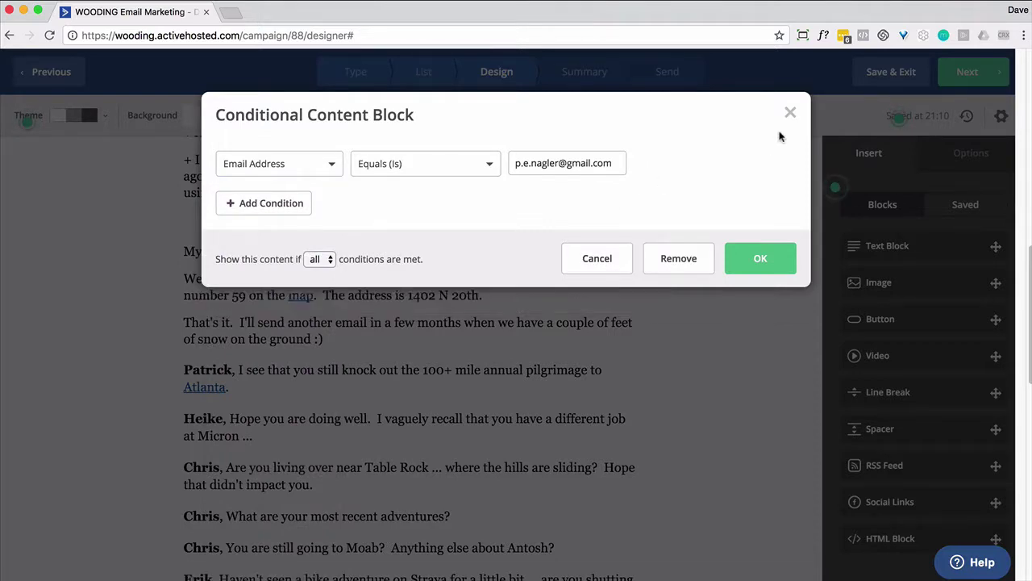
click(597, 262)
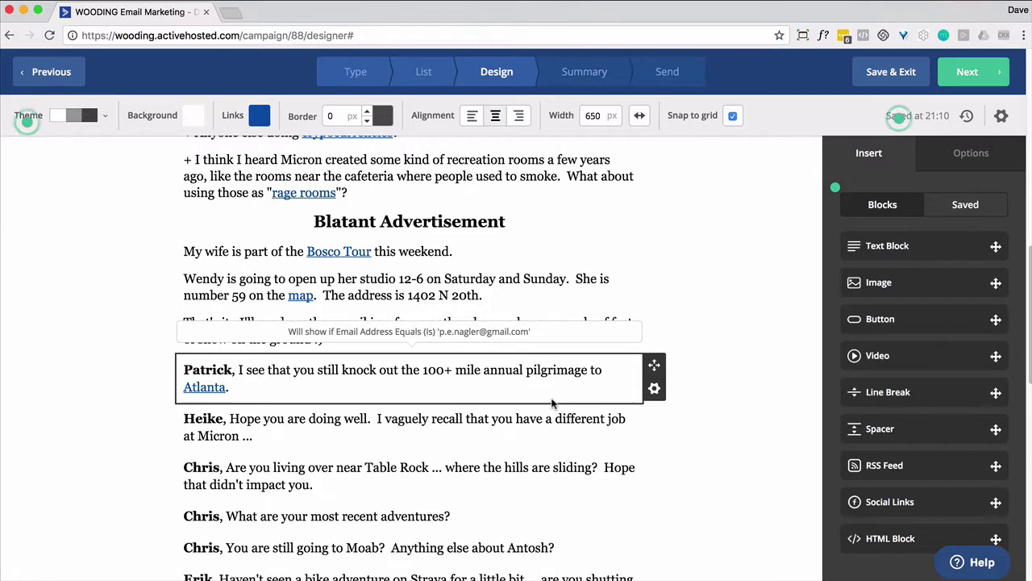
Step: Compare the block actions of the first personal note with those of the main text block, without choosing any
click(654, 389)
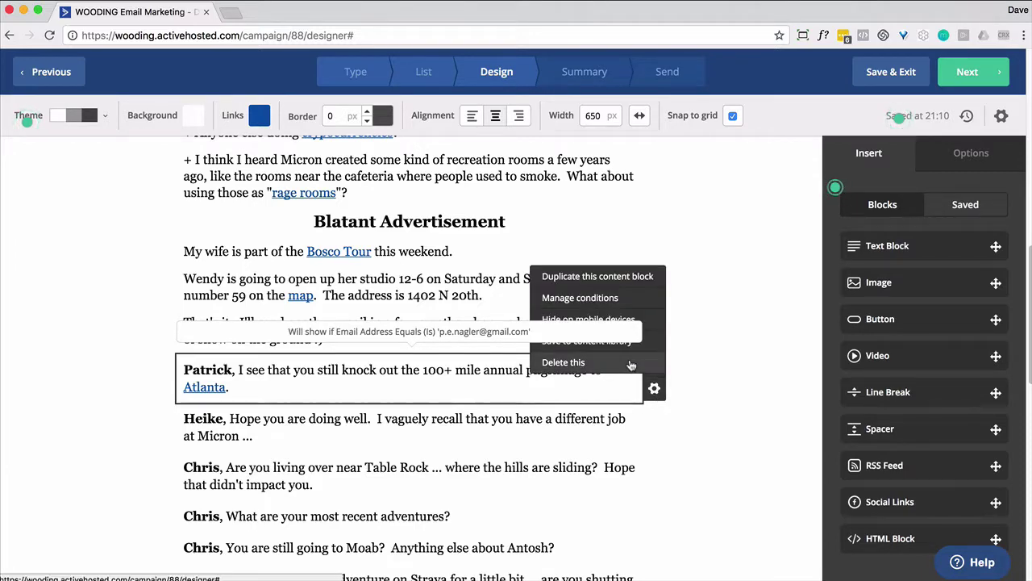
click(499, 275)
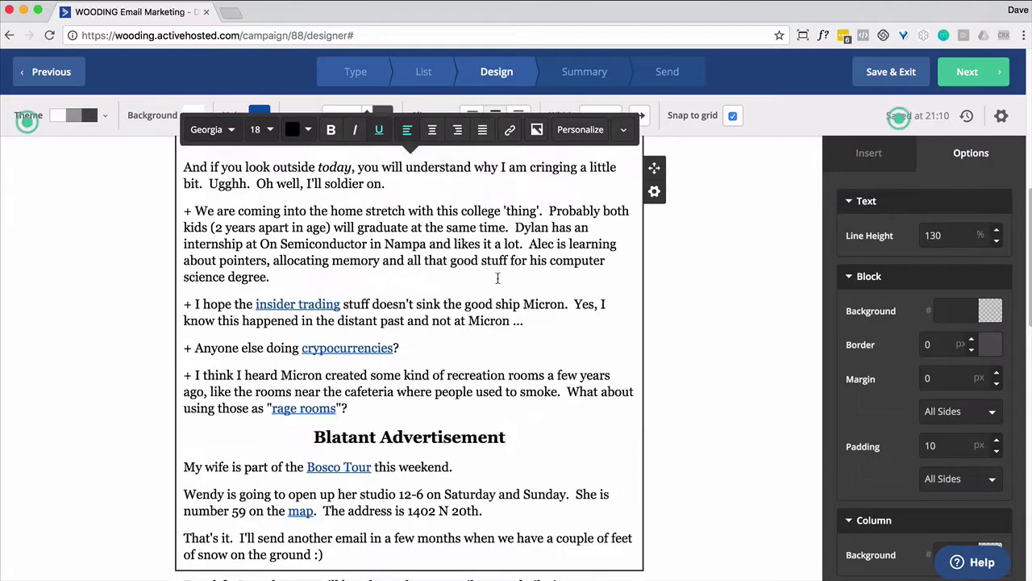
scroll(645, 317, up, 5)
click(654, 345)
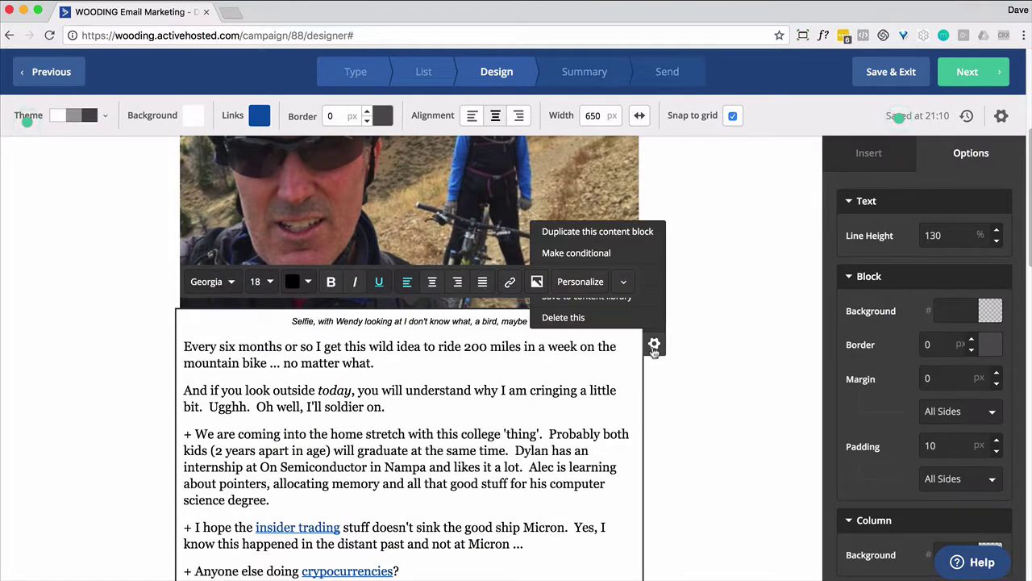
click(700, 402)
Step: Select the opening text block and view its available contact personalization fields without inserting any
scroll(700, 401, up, 3)
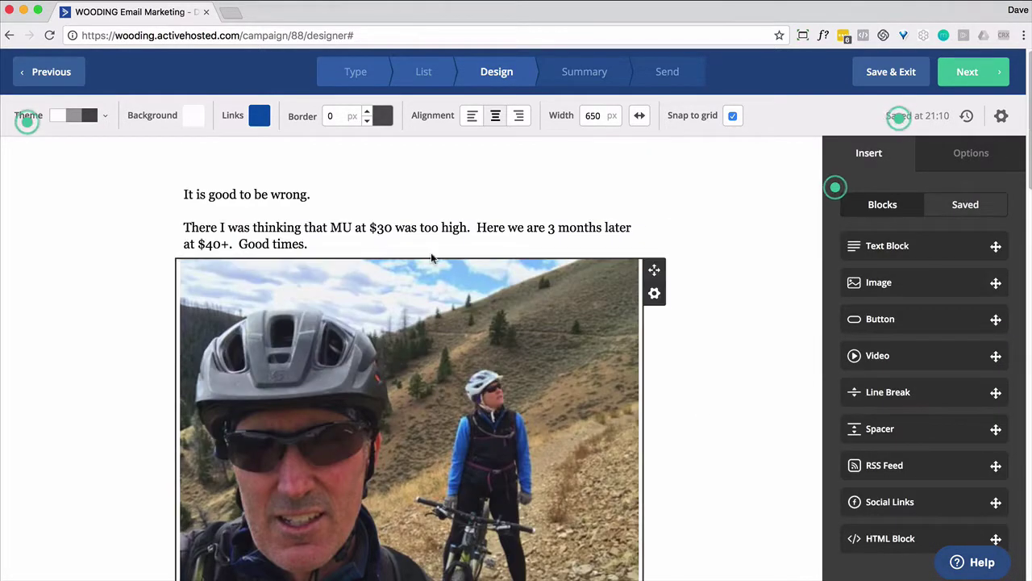
click(399, 241)
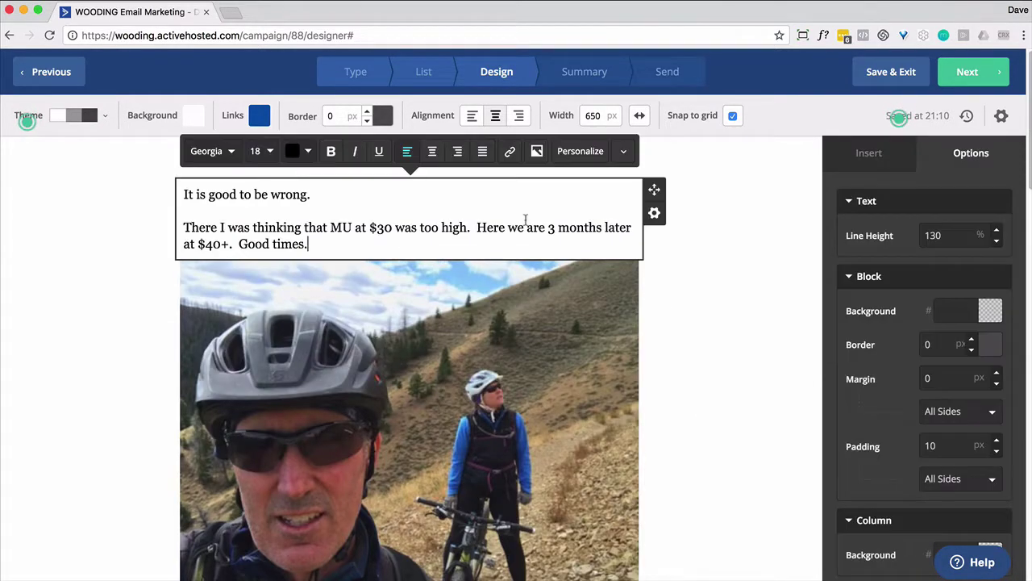
click(579, 152)
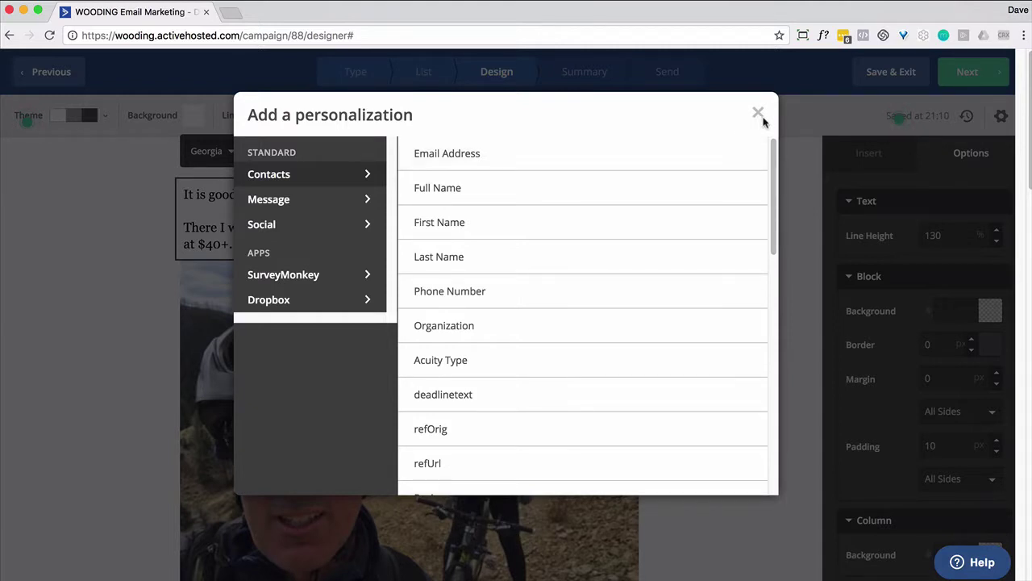
key(Escape)
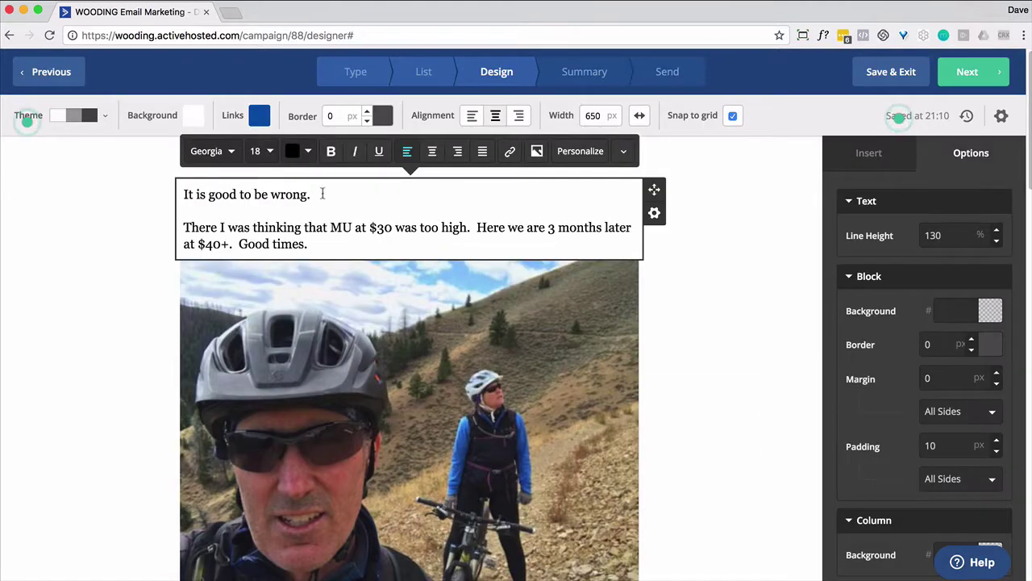
Step: Insert the First Name personalization after "It is good to be wrong." in the opening text block
click(574, 155)
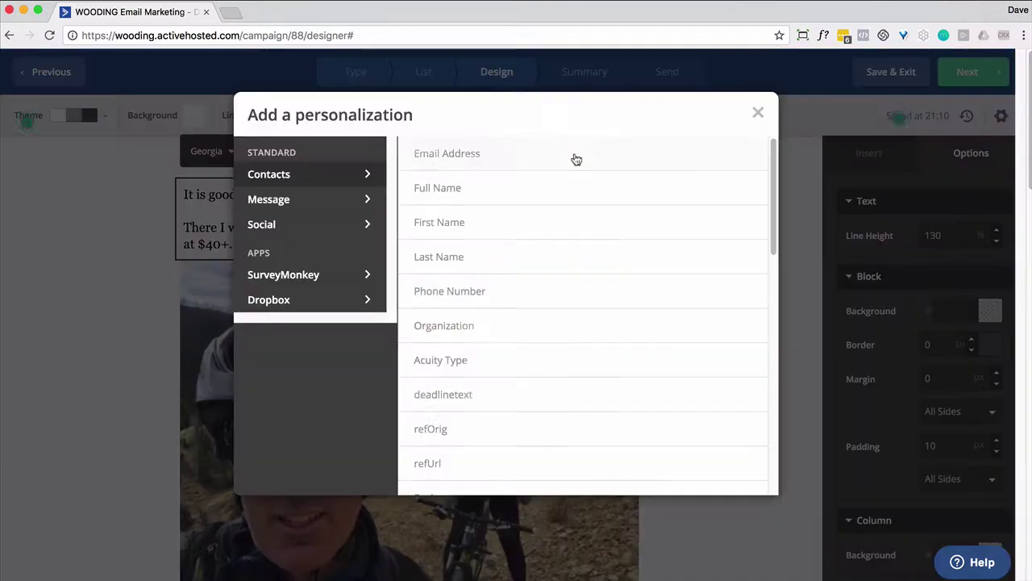
click(468, 225)
key(Right)
key(Right)
key(Right)
key(Right)
key(Right)
key(Right)
key(Right)
key(Right)
key(Right)
key(Right)
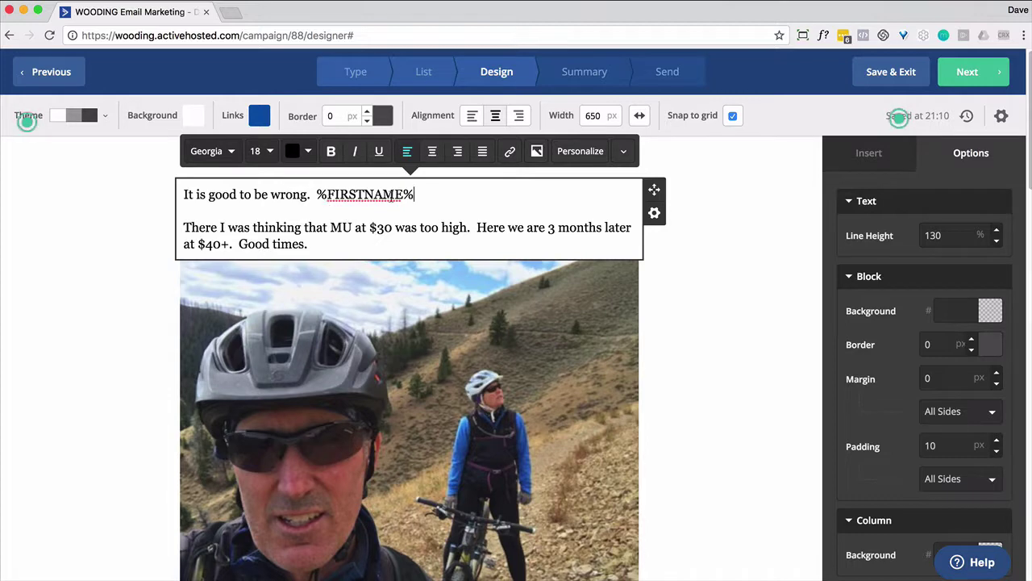
Step: Browse the custom contact fields offered for personalization, such as the UTM fields, and close the list without adding one
click(592, 155)
scroll(589, 301, down, 10)
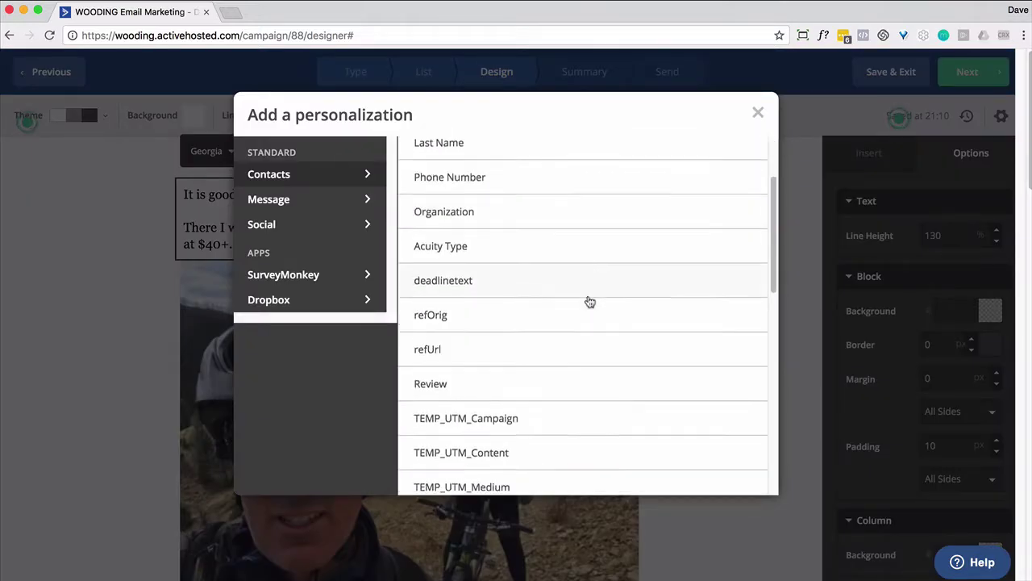
scroll(590, 301, up, 5)
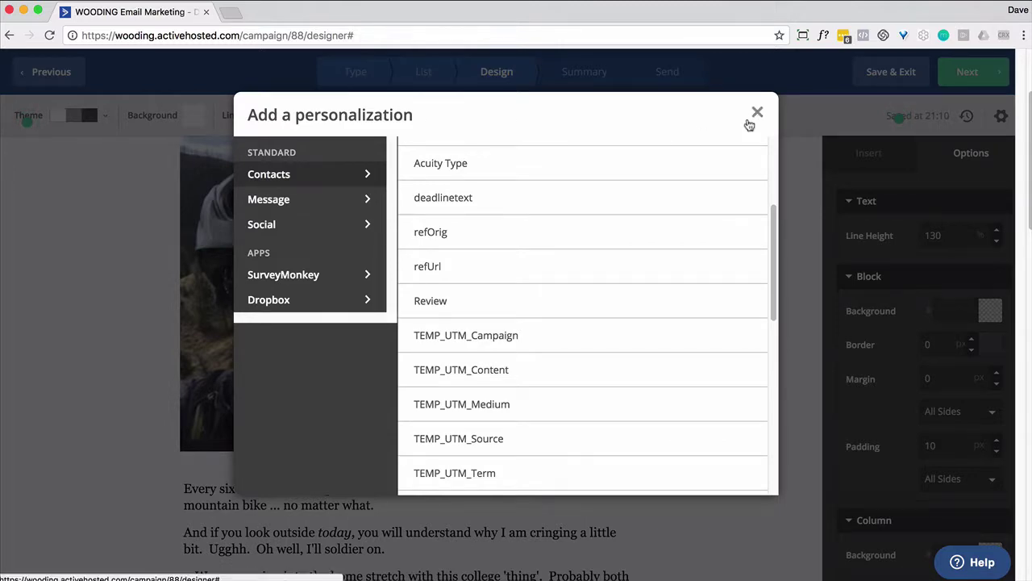
click(753, 118)
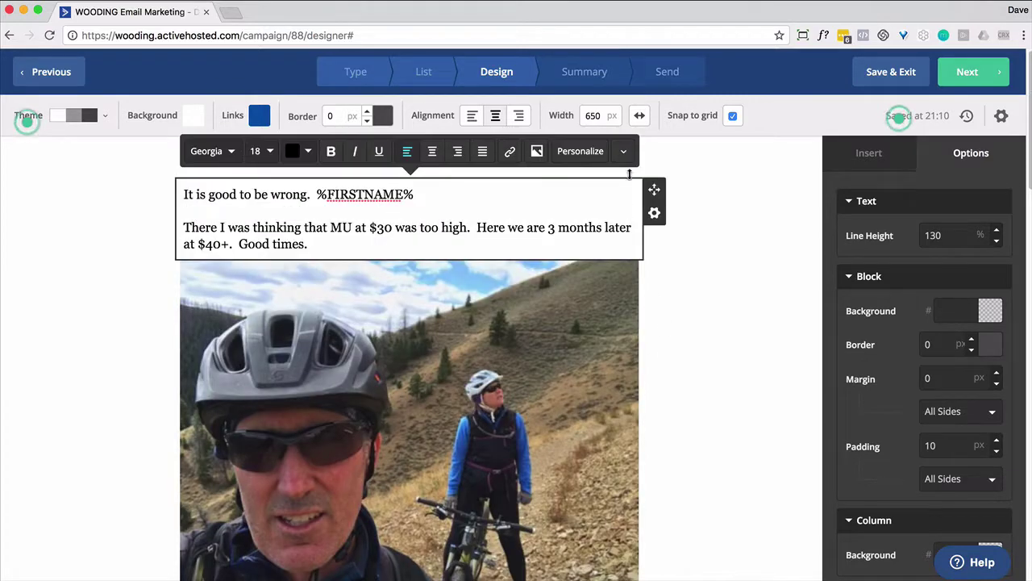
Step: View the opening text block's additional formatting options and its block actions, leave them unused, and deselect the block
click(621, 153)
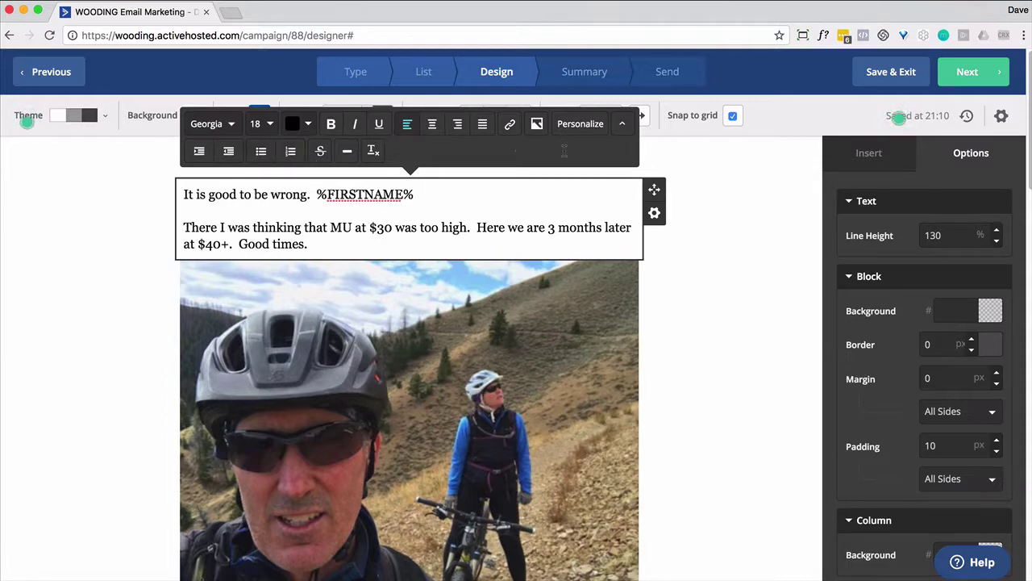
click(622, 125)
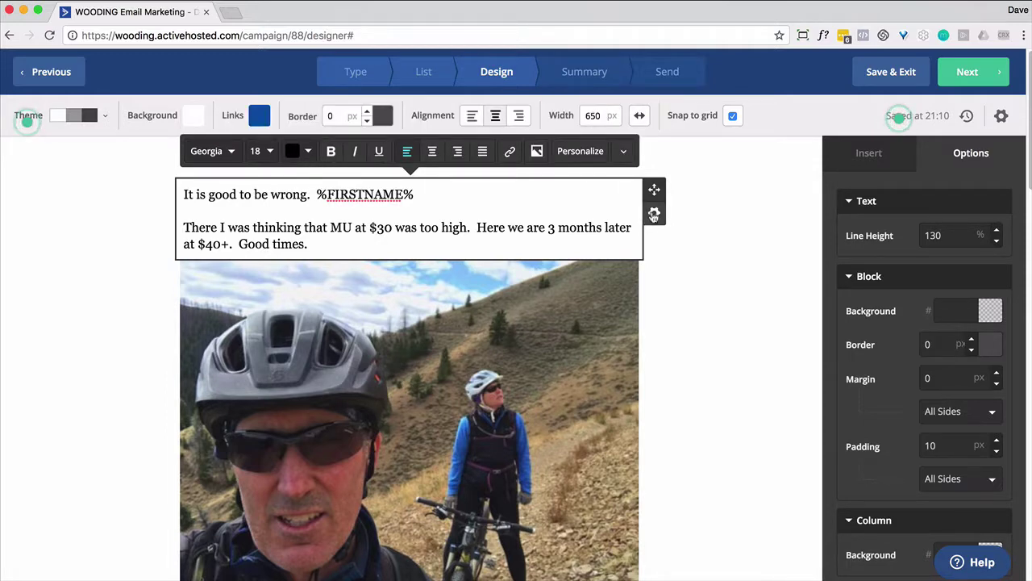
click(654, 214)
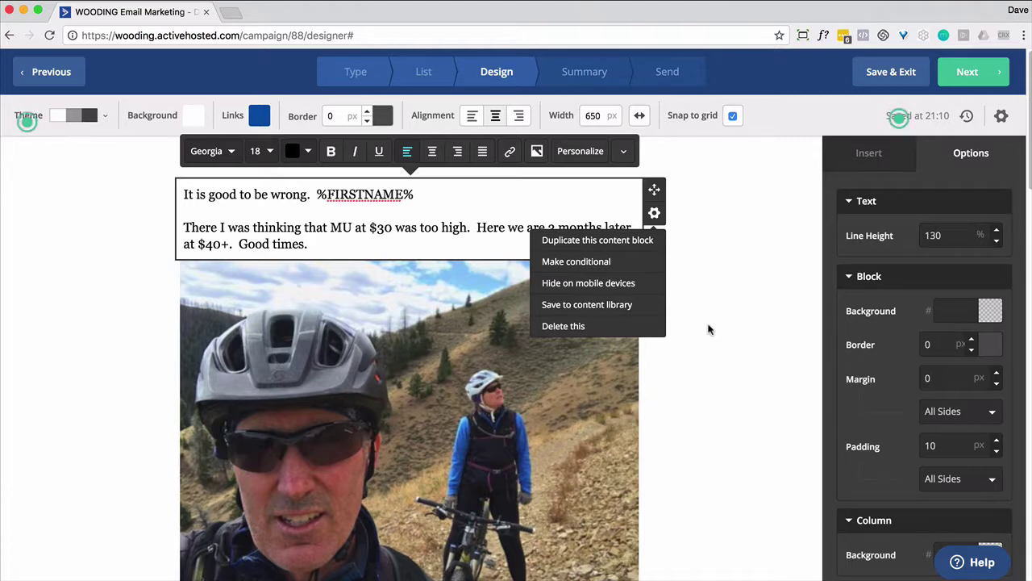
click(753, 335)
Step: Select the Batman mask cooking image below the P.S. line and inspect its link address
scroll(731, 297, down, 10)
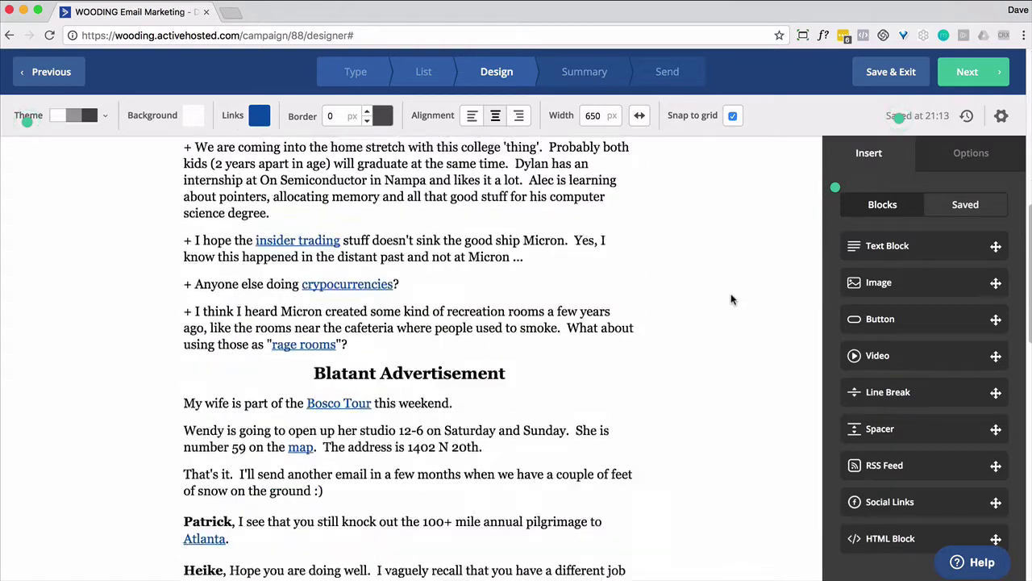
scroll(732, 299, down, 10)
scroll(732, 299, up, 3)
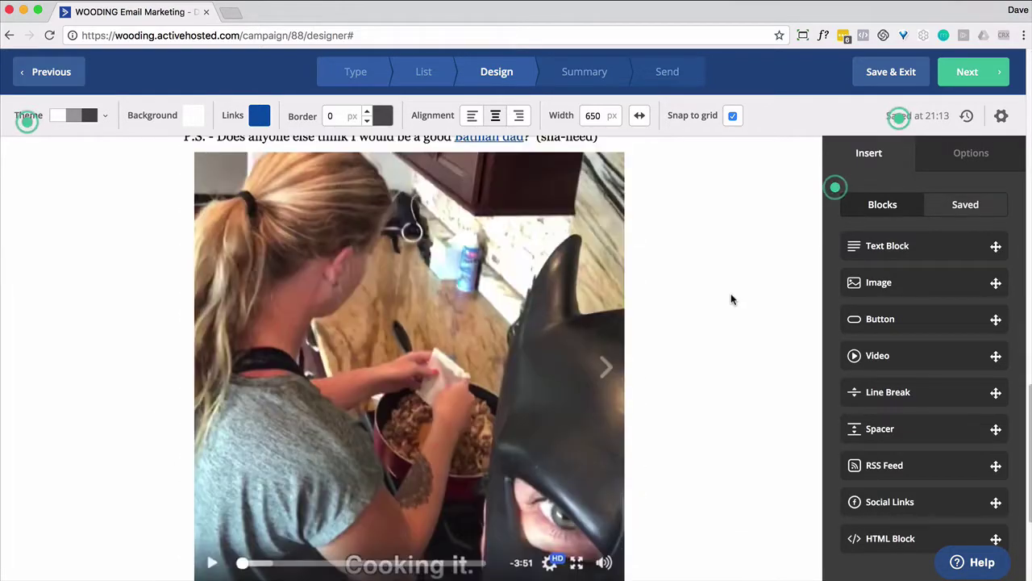
scroll(731, 299, up, 1)
click(482, 309)
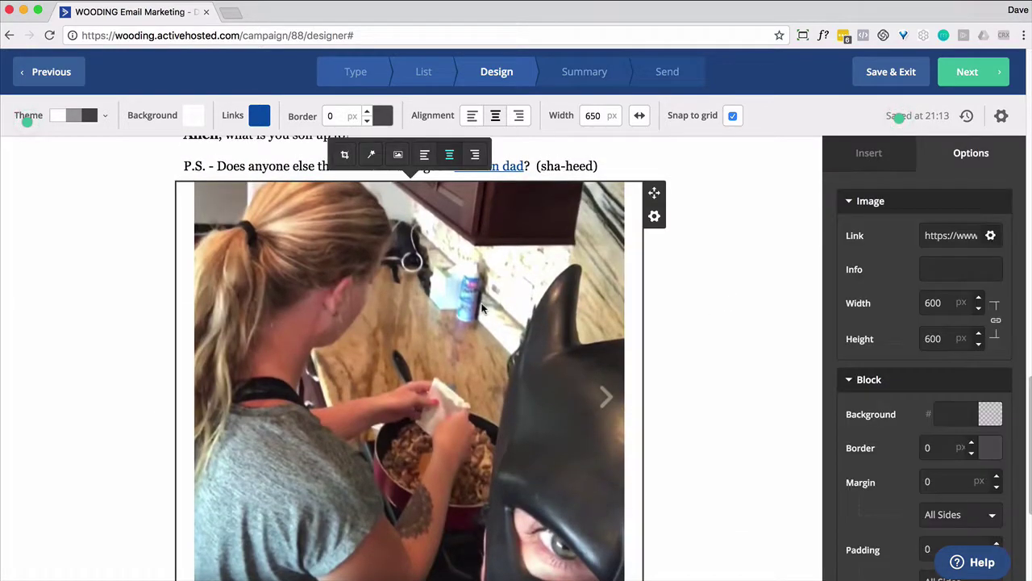
drag(943, 234, 982, 246)
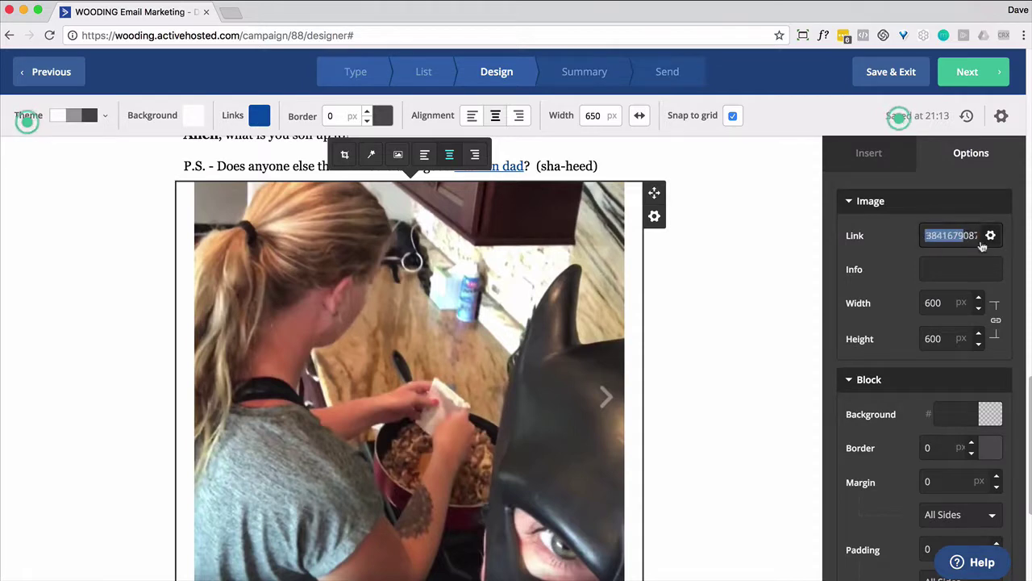
Step: Review the Batman image's link settings and contact action option, cancel without changes, and deselect the image
click(990, 235)
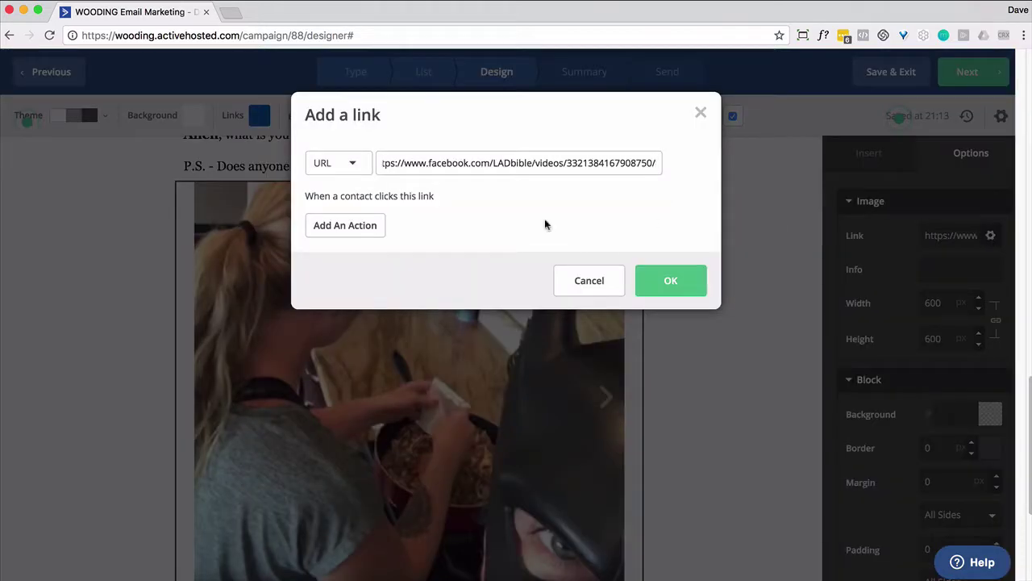
click(586, 278)
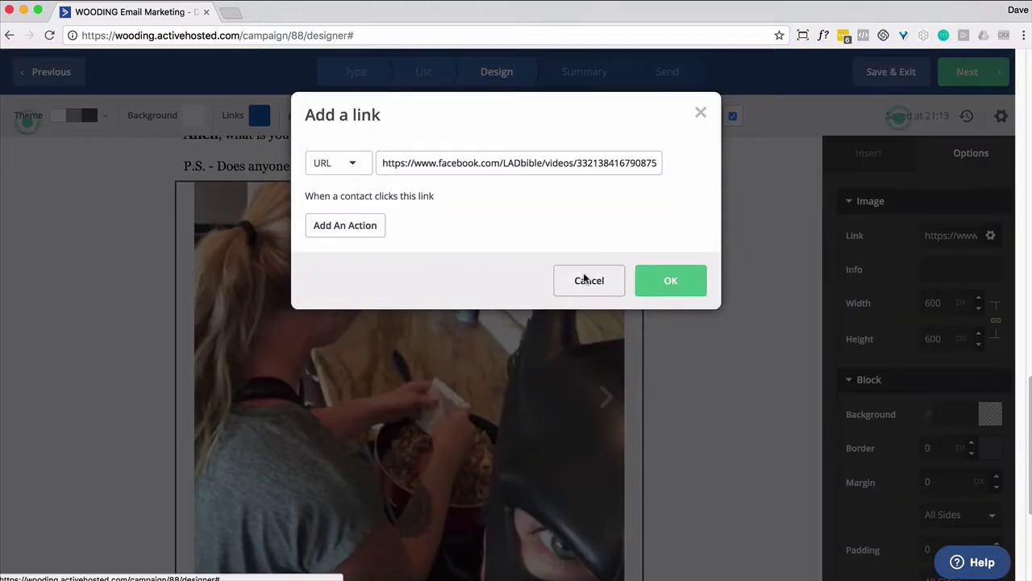
scroll(758, 293, down, 4)
scroll(757, 293, up, 5)
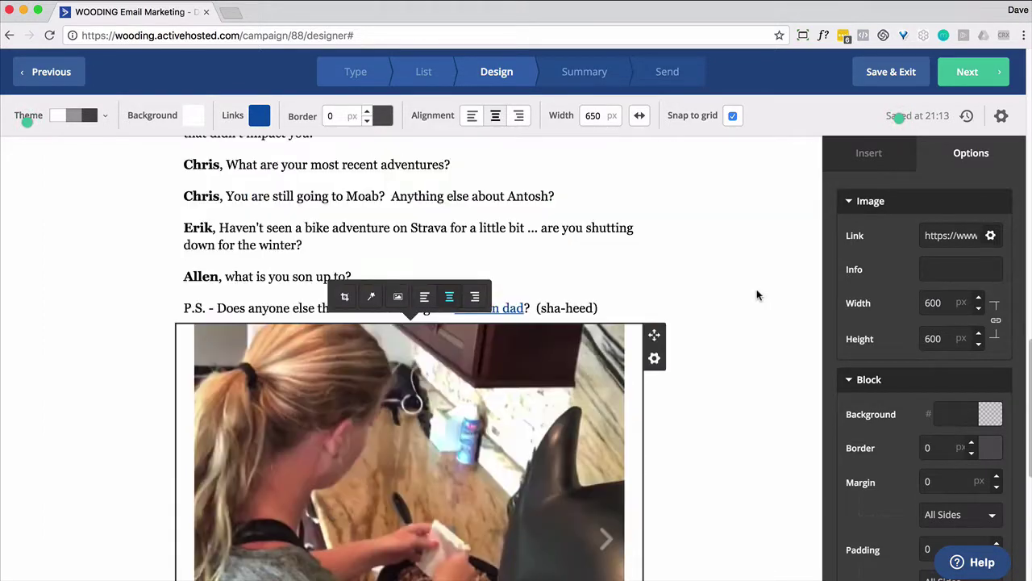
scroll(757, 292, down, 1)
click(744, 284)
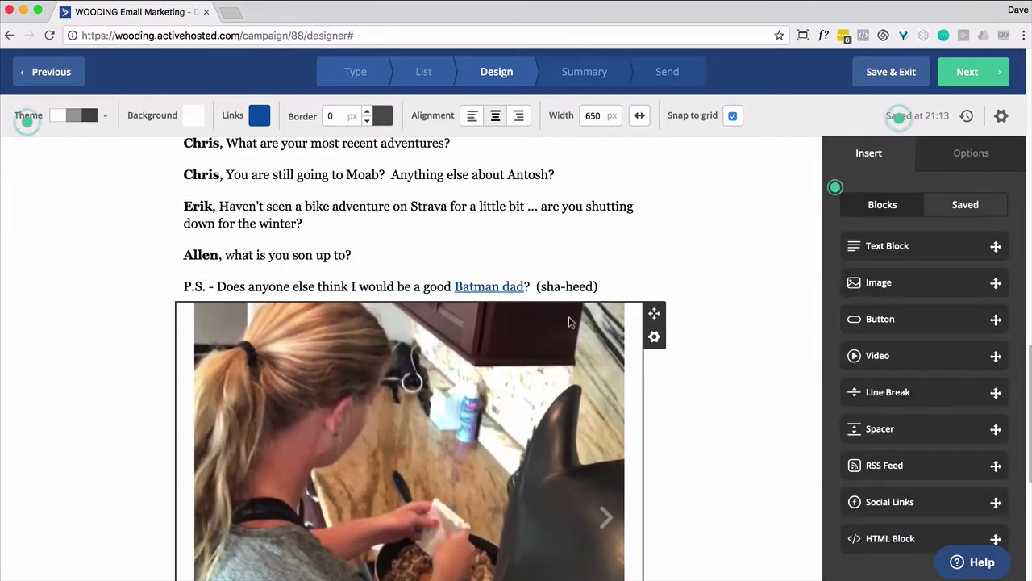
Step: Review the email's layout from the Batman image up to the opening greeting and back down to the footer
scroll(548, 321, down, 2)
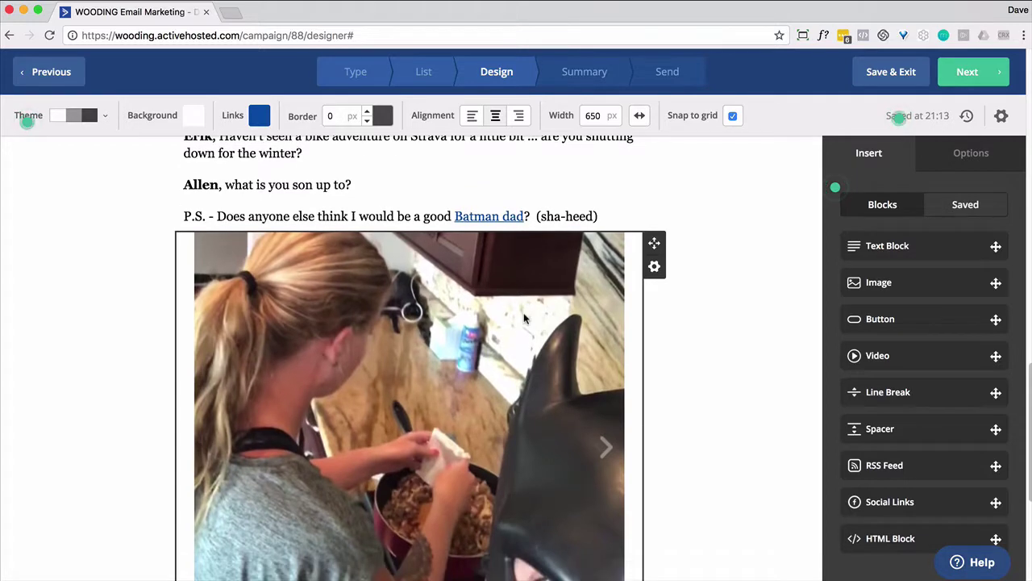
scroll(524, 318, down, 1)
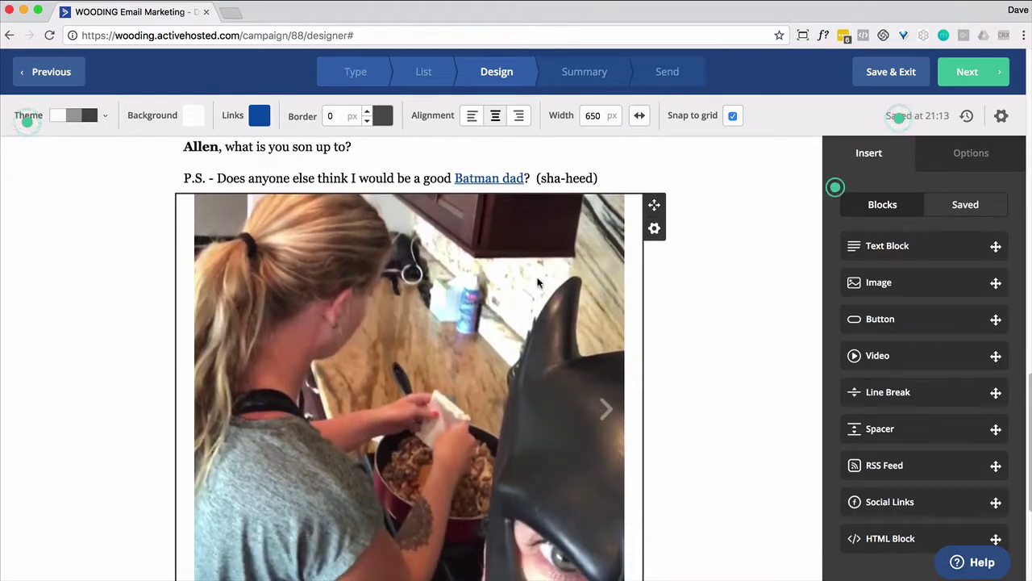
scroll(537, 280, down, 10)
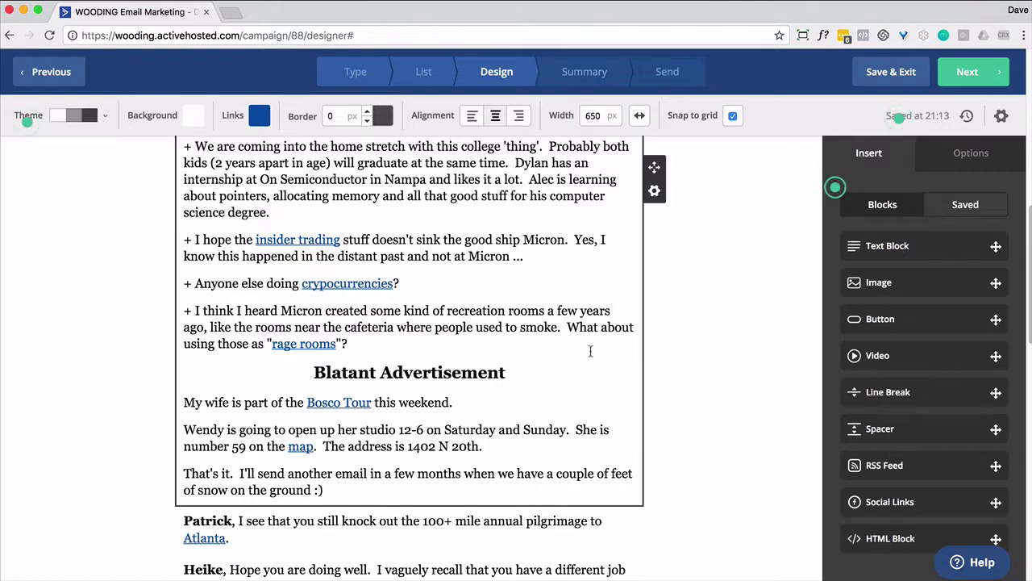
scroll(590, 351, up, 10)
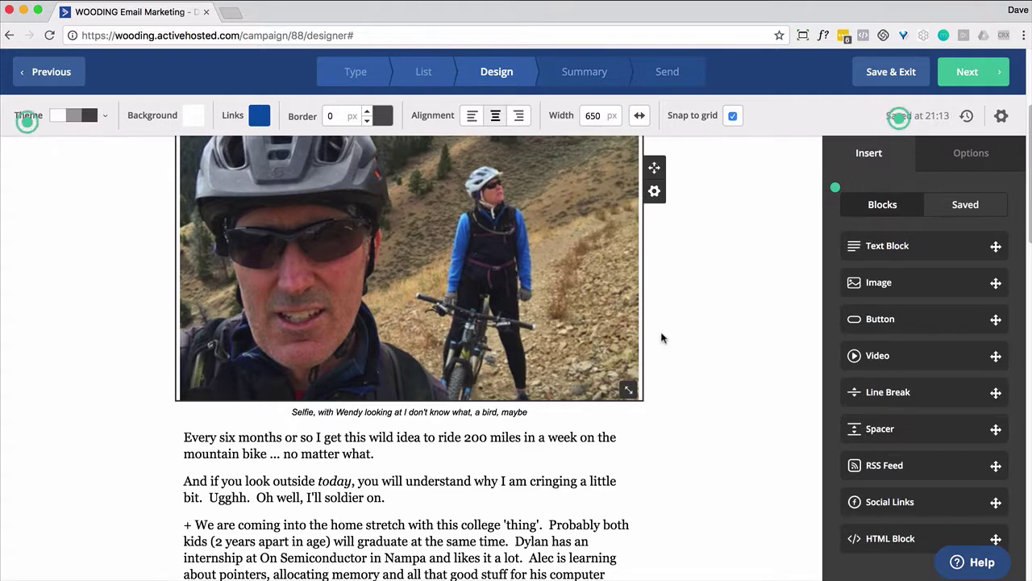
scroll(669, 334, up, 5)
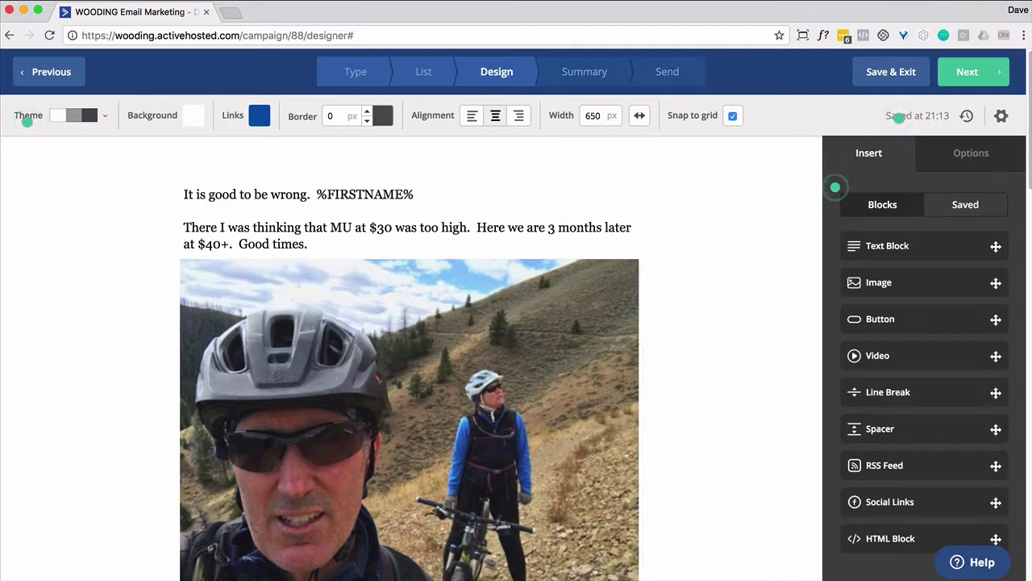
scroll(783, 489, down, 15)
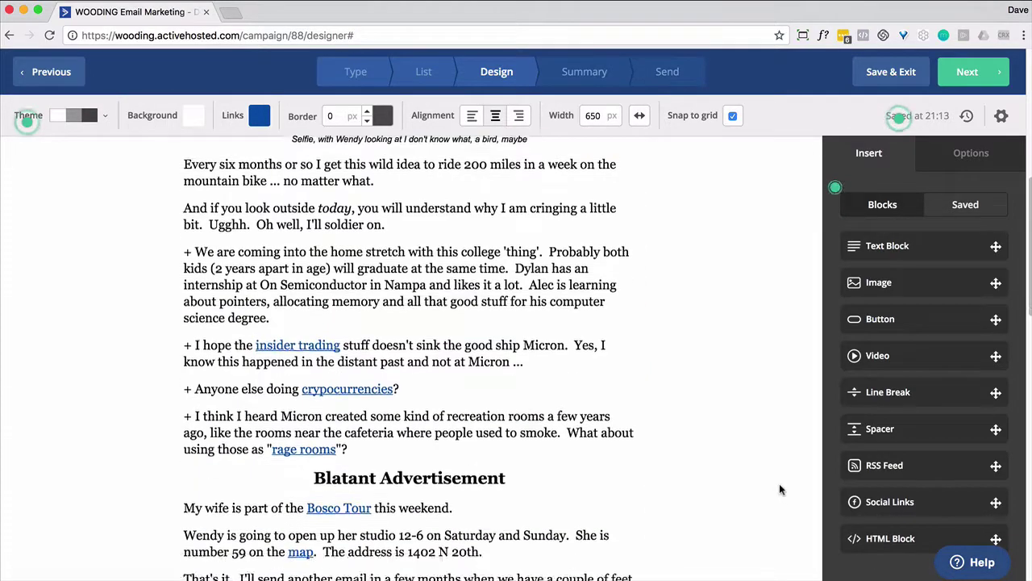
scroll(779, 488, down, 5)
scroll(779, 489, up, 2)
scroll(779, 489, down, 3)
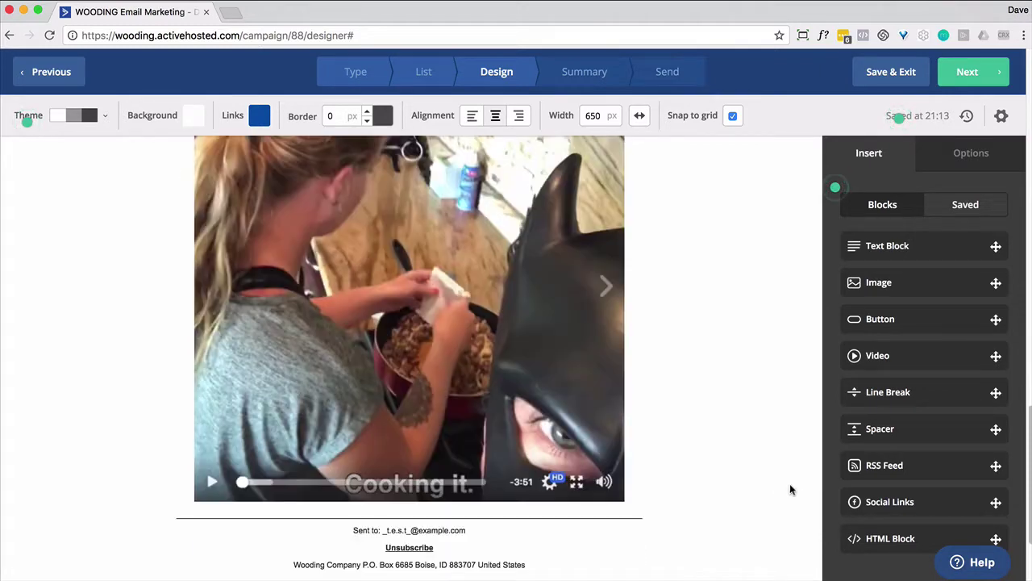
Step: Add an HTML block between the Batman image and the footer, and close its full code editor without entering code
drag(871, 538, 386, 488)
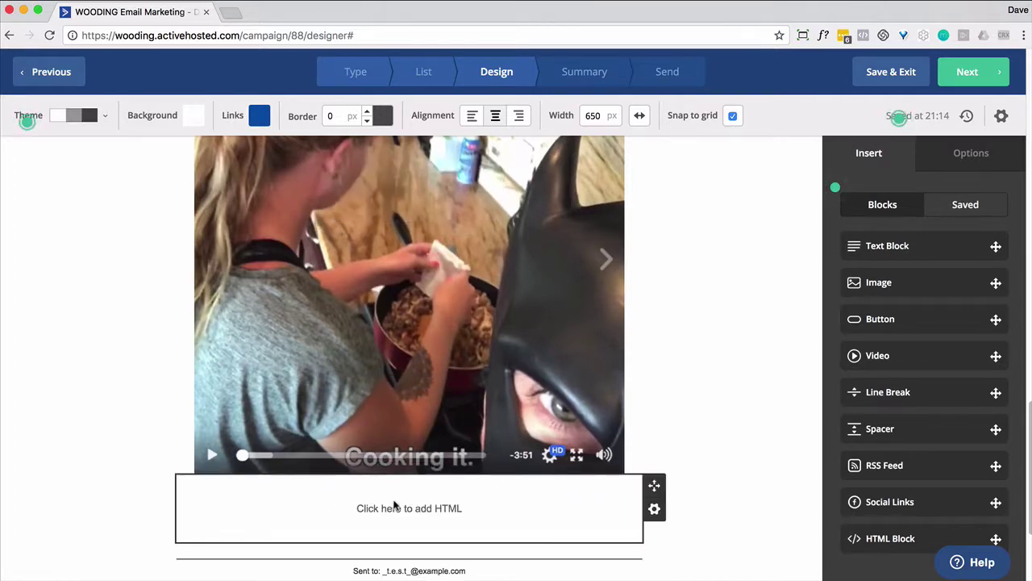
click(393, 503)
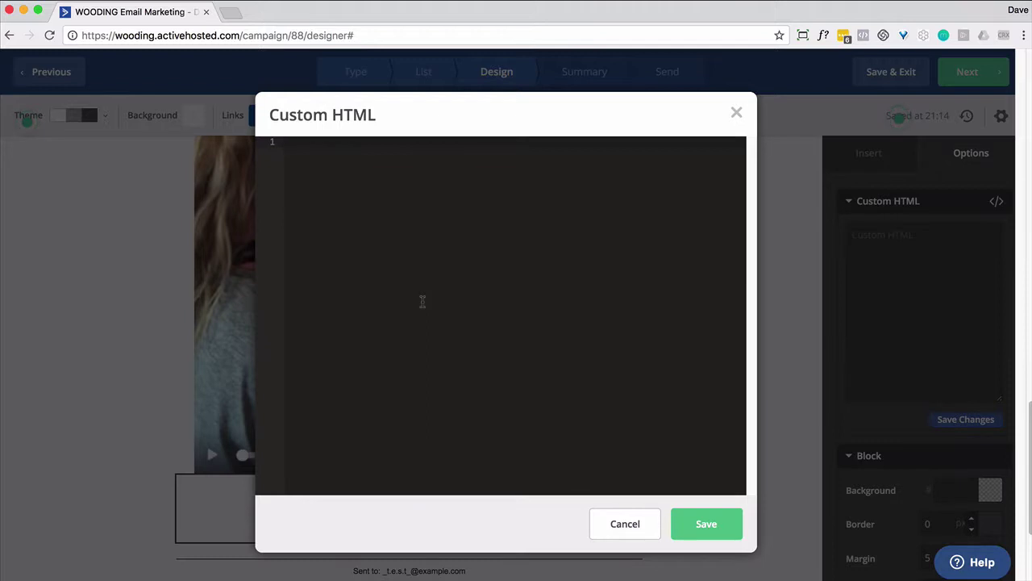
click(618, 523)
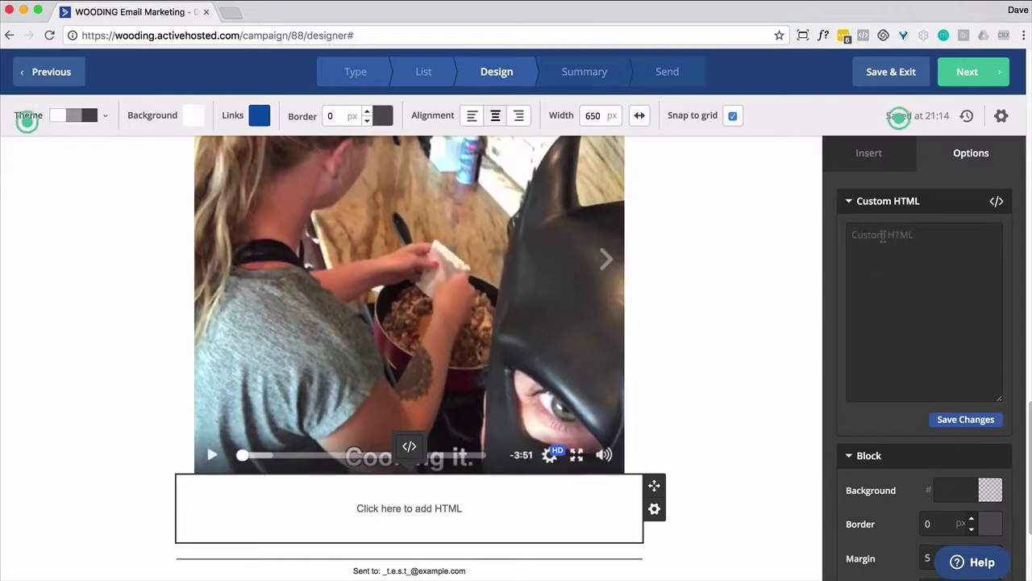
Step: Open integratepro.net in a new browser tab and go to its login page
click(230, 12)
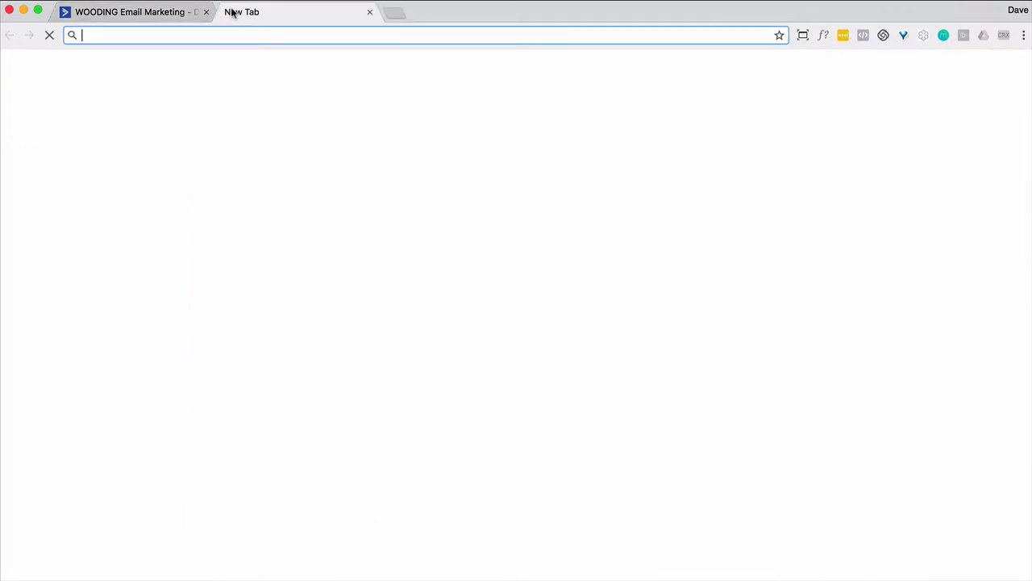
text(integrat)
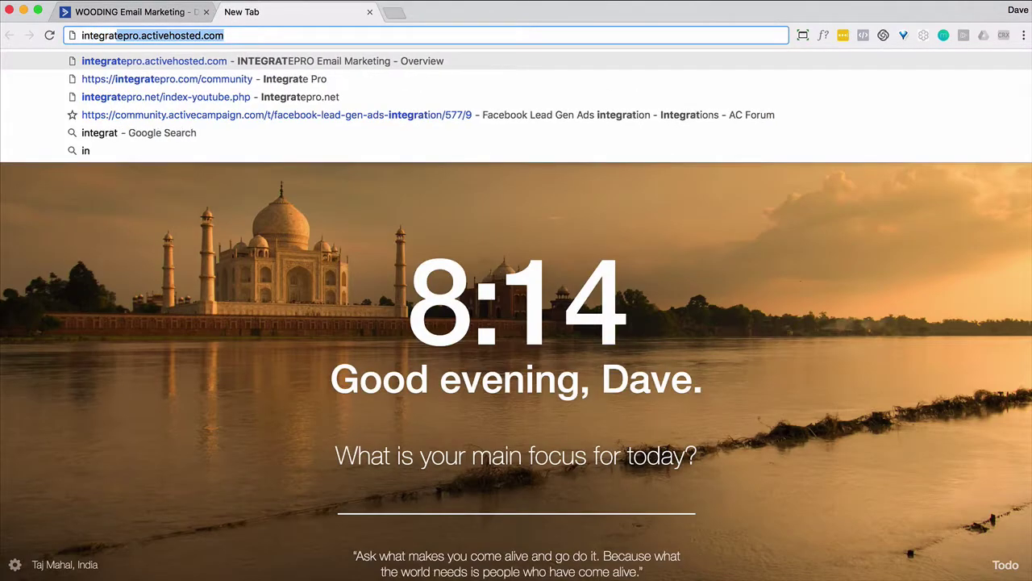
text(epro.net)
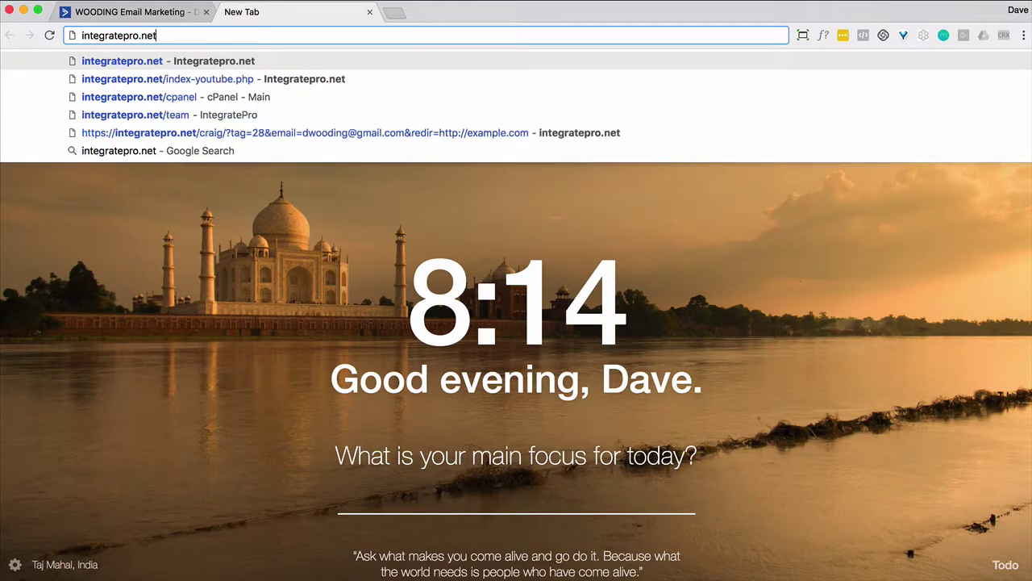
key(Return)
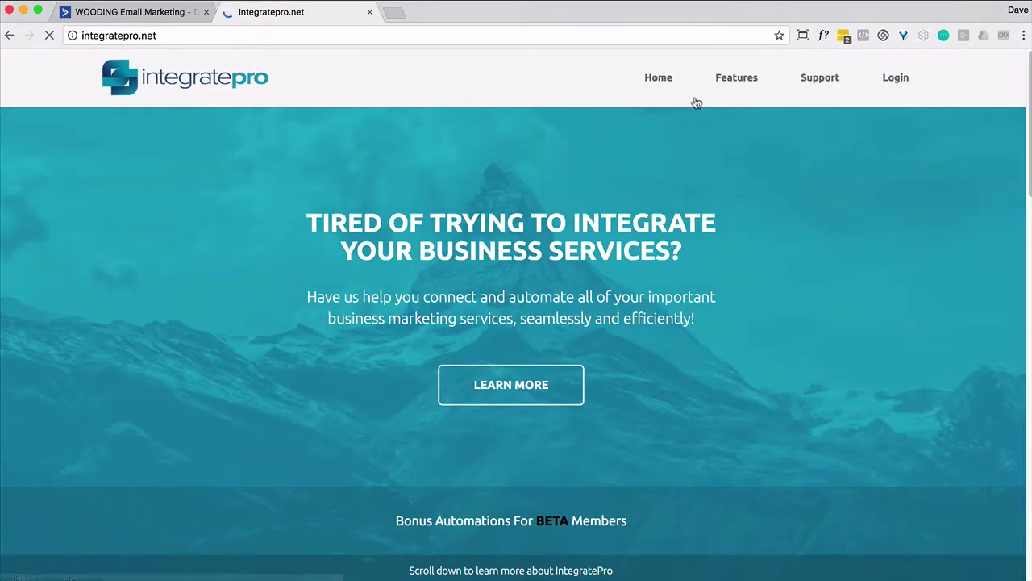
click(880, 91)
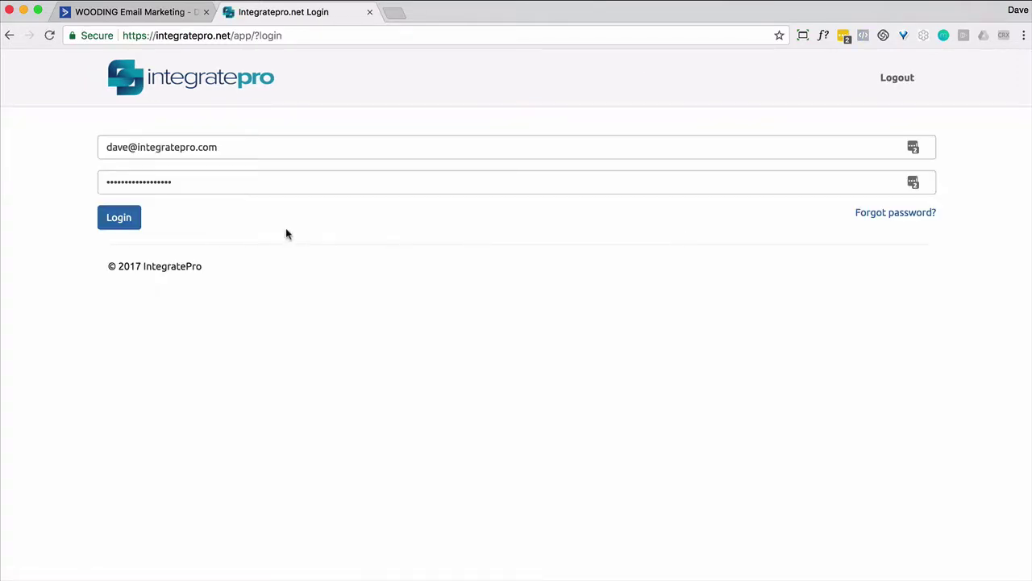
Step: Enter the account password to log in to IntegratePro, and decline updating the saved password
double_click(143, 183)
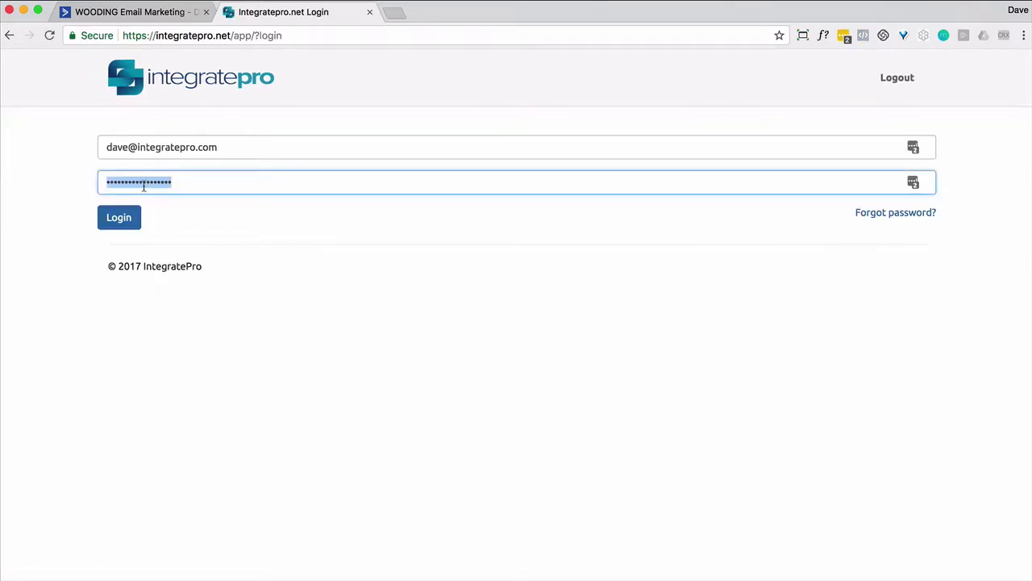
text(•••••••••)
key(Return)
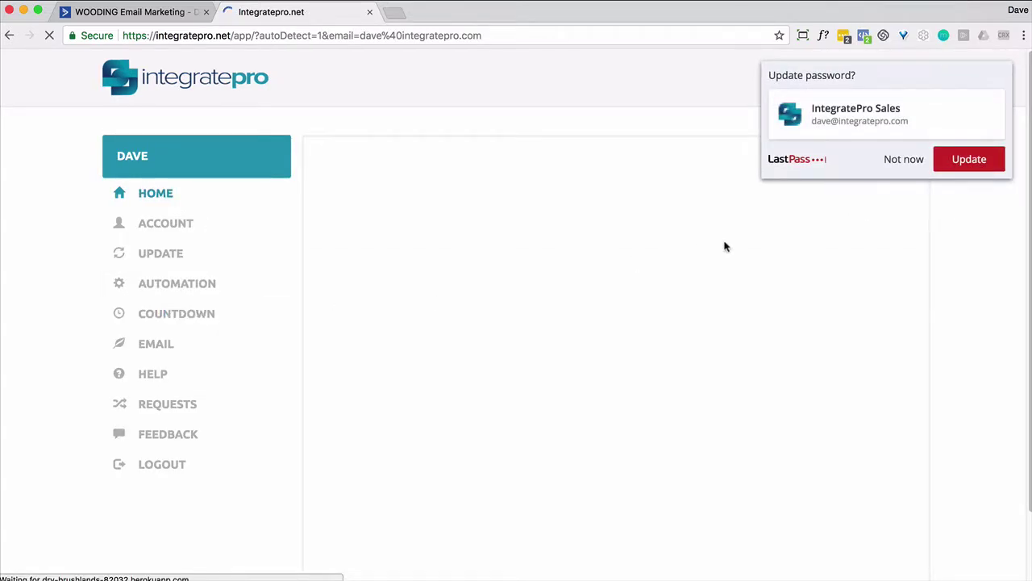
click(902, 160)
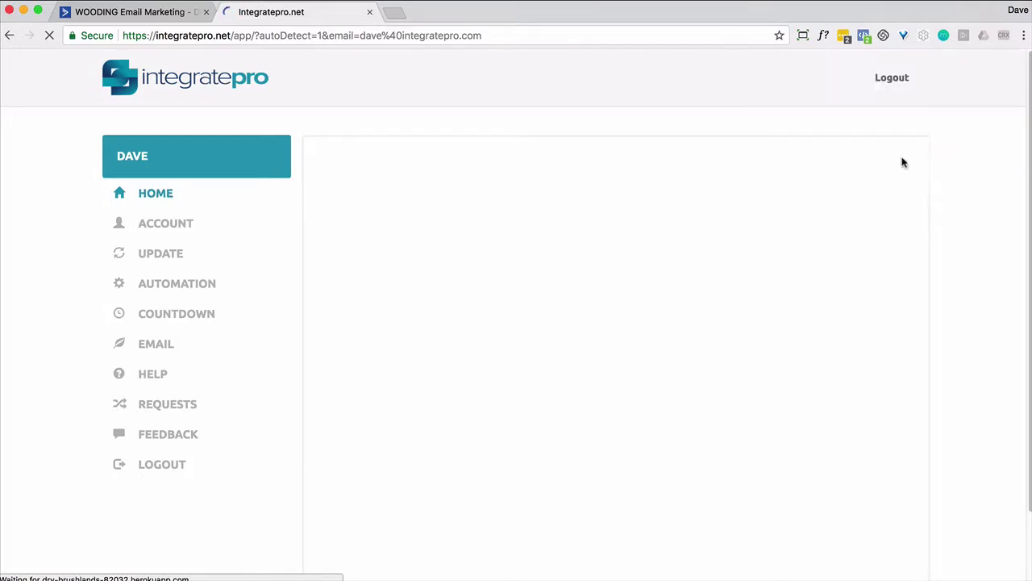
Step: Go to the IntegratePro countdown timers and view the first timer in the list
click(204, 320)
scroll(527, 299, down, 3)
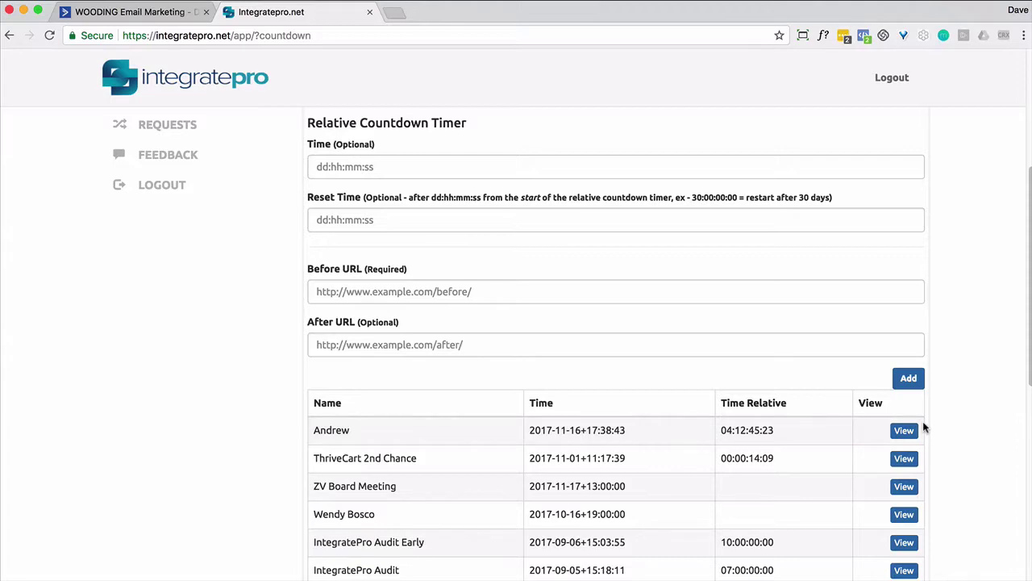
click(904, 429)
scroll(793, 335, down, 2)
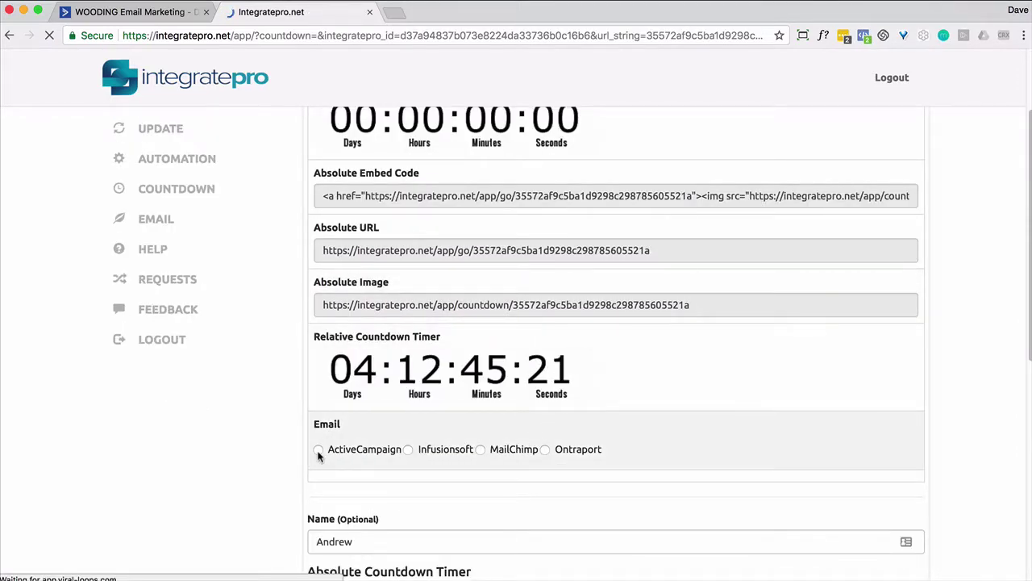
Step: Choose ActiveCampaign as the relative timer's email service and copy the Relative Embed Code
click(320, 451)
scroll(482, 454, down, 1)
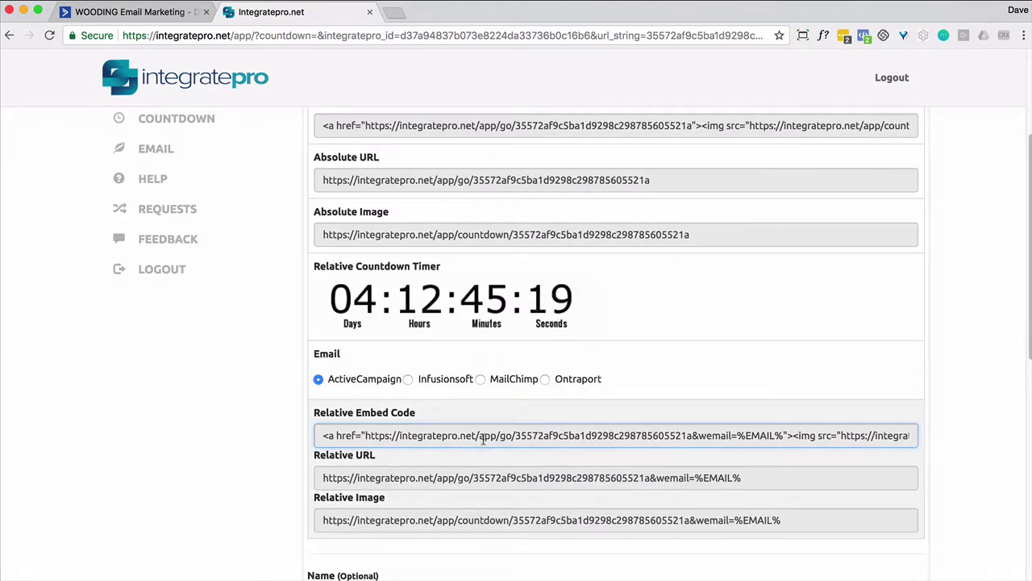
click(485, 442)
right_click(485, 442)
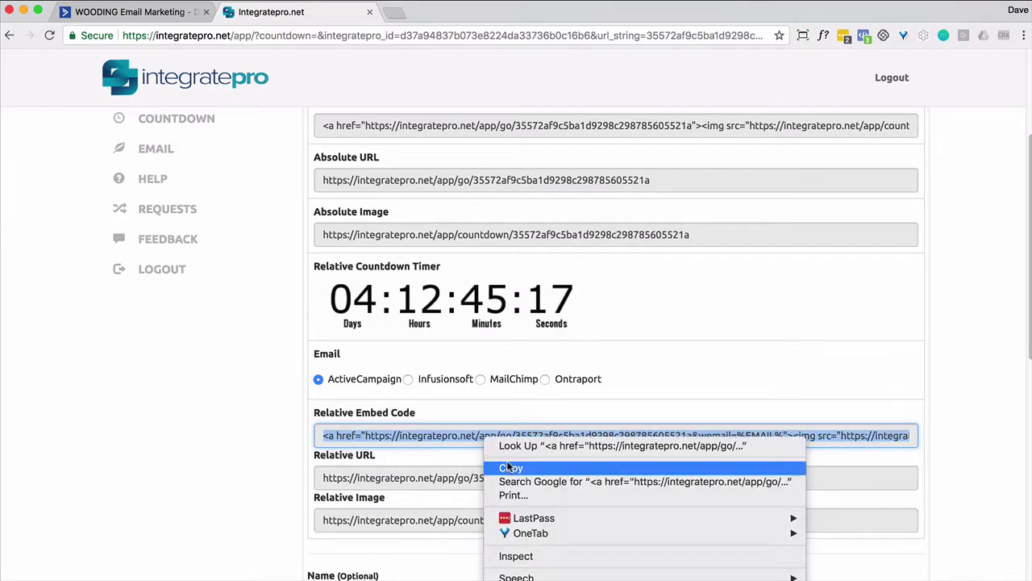
click(508, 468)
Step: Return to the ActiveCampaign designer, paste the countdown embed code as the HTML block's custom HTML, and save the changes
click(154, 14)
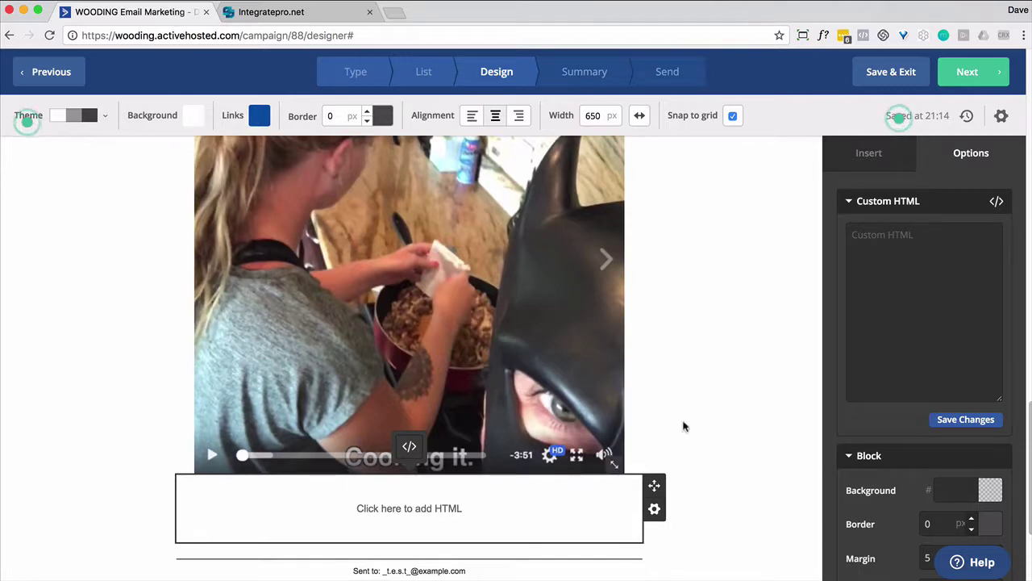
click(882, 243)
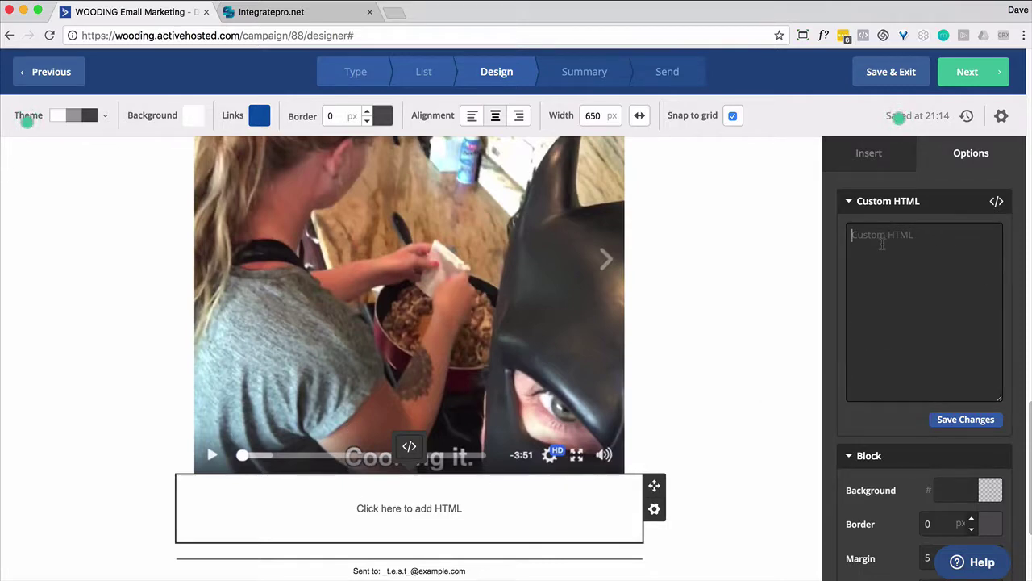
key(ctrl+v)
click(967, 423)
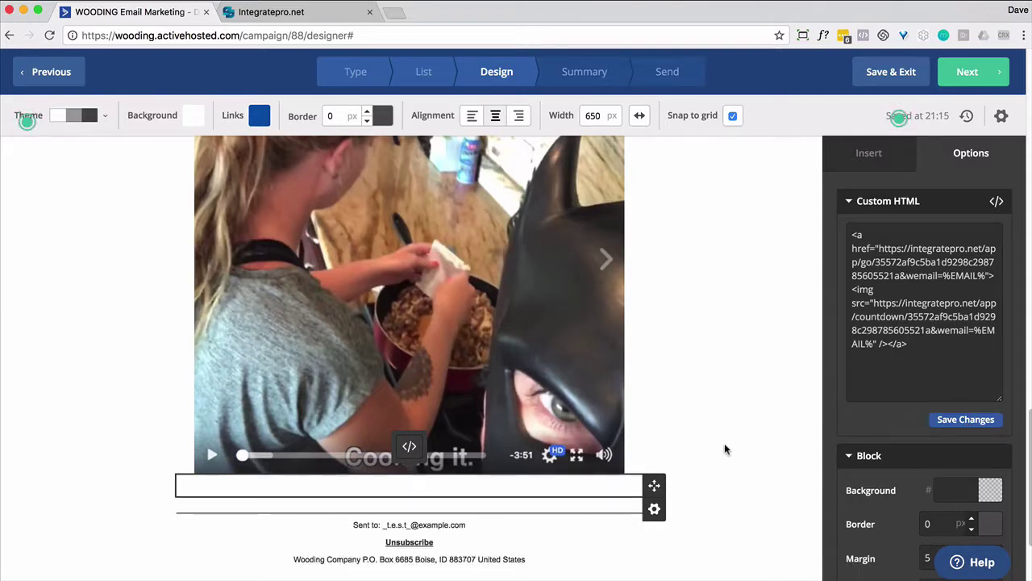
scroll(720, 371, down, 3)
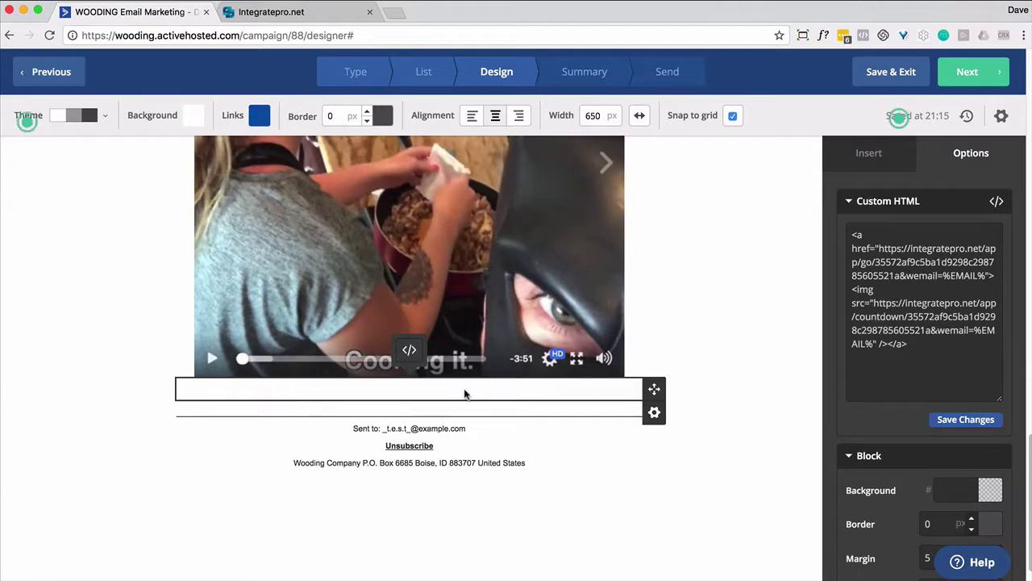
scroll(796, 395, up, 1)
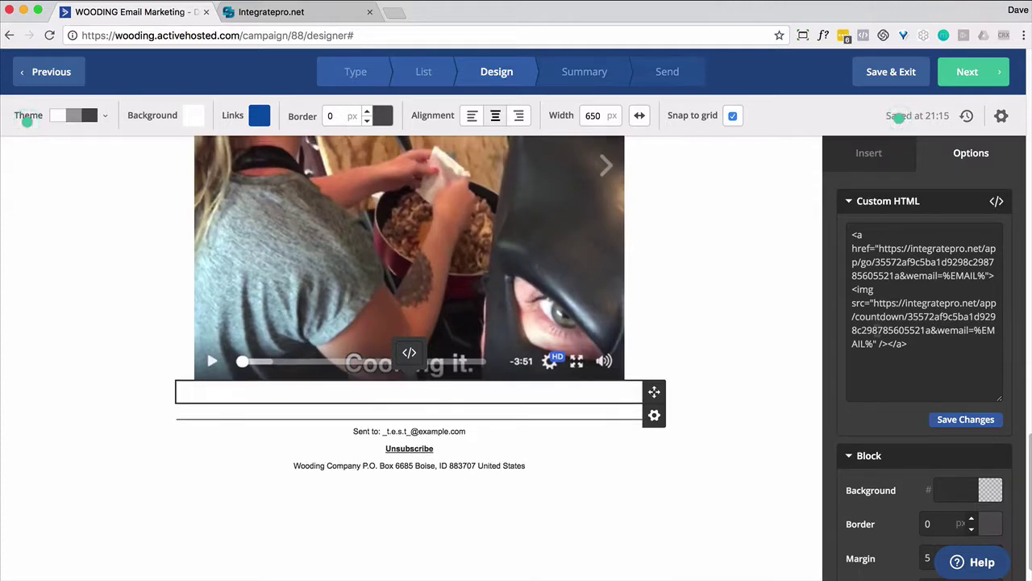
scroll(794, 380, up, 2)
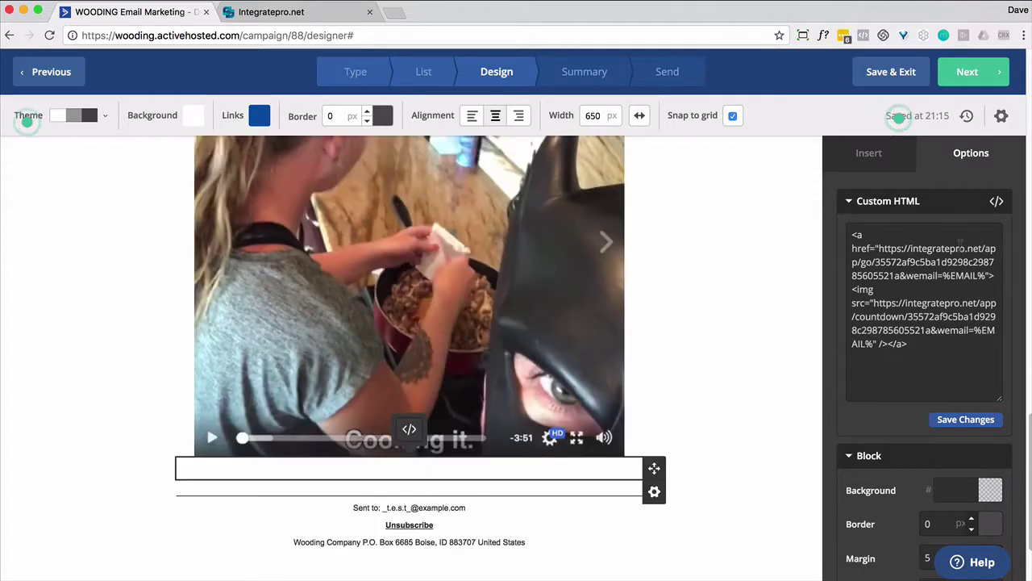
Step: Insert a video block in the email directly above the P.S. paragraph
click(869, 158)
scroll(915, 371, up, 5)
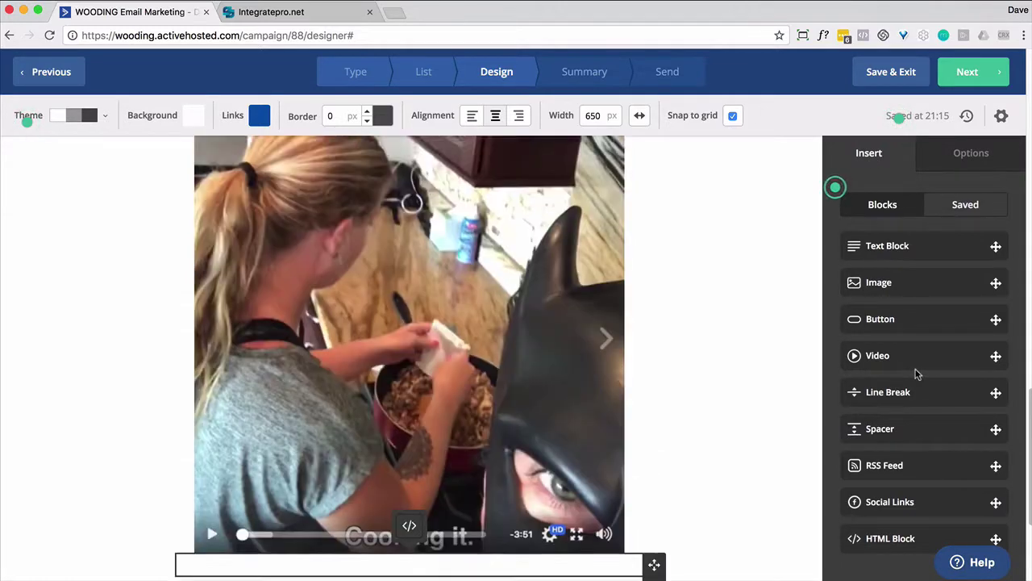
scroll(893, 387, up, 6)
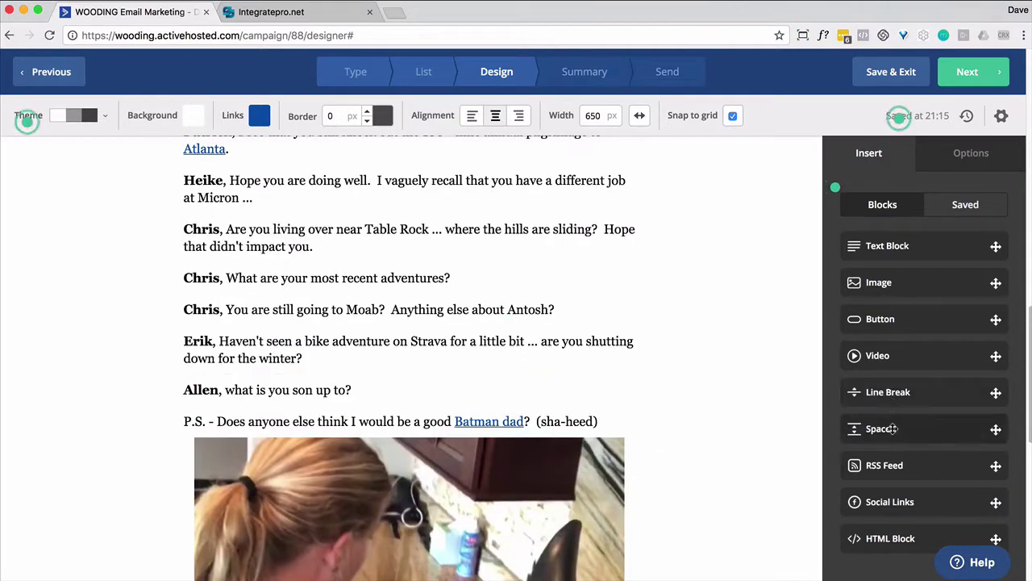
drag(894, 355, 306, 403)
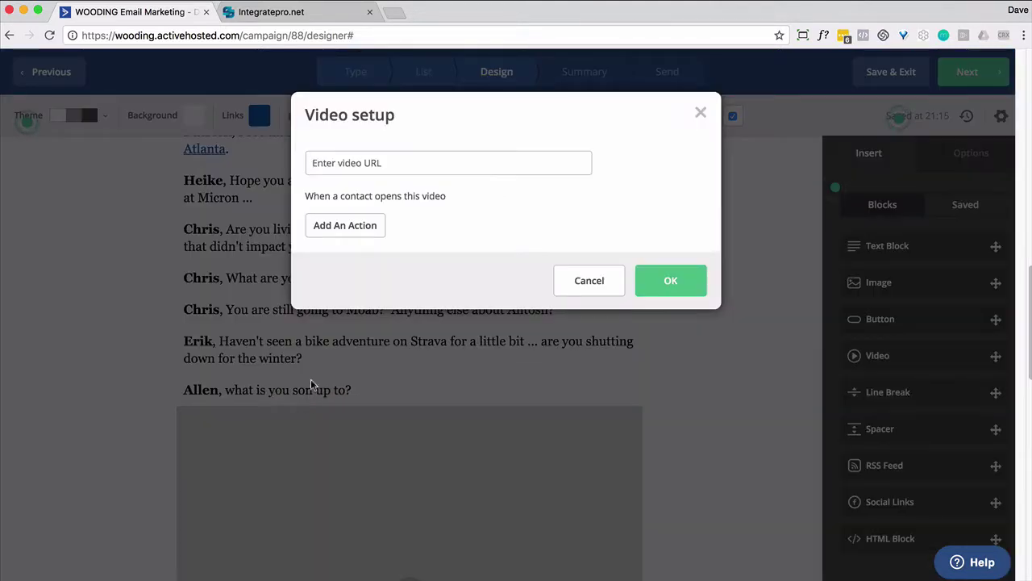
Step: Open youtube.com/watch?v=2H5uWRjFsGc in a new browser tab, copy the video's URL, and close that tab
click(395, 15)
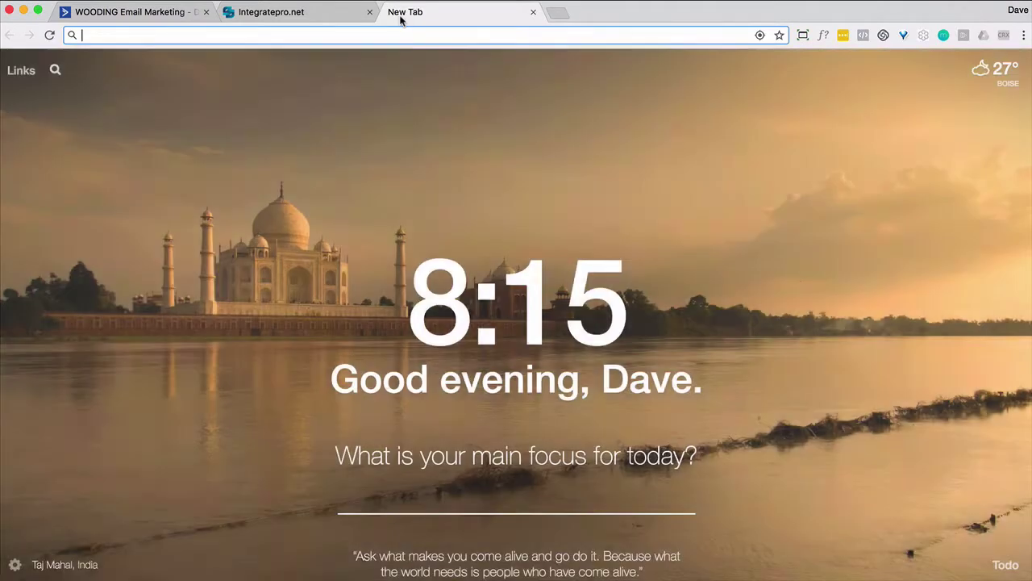
text(youtube.com)
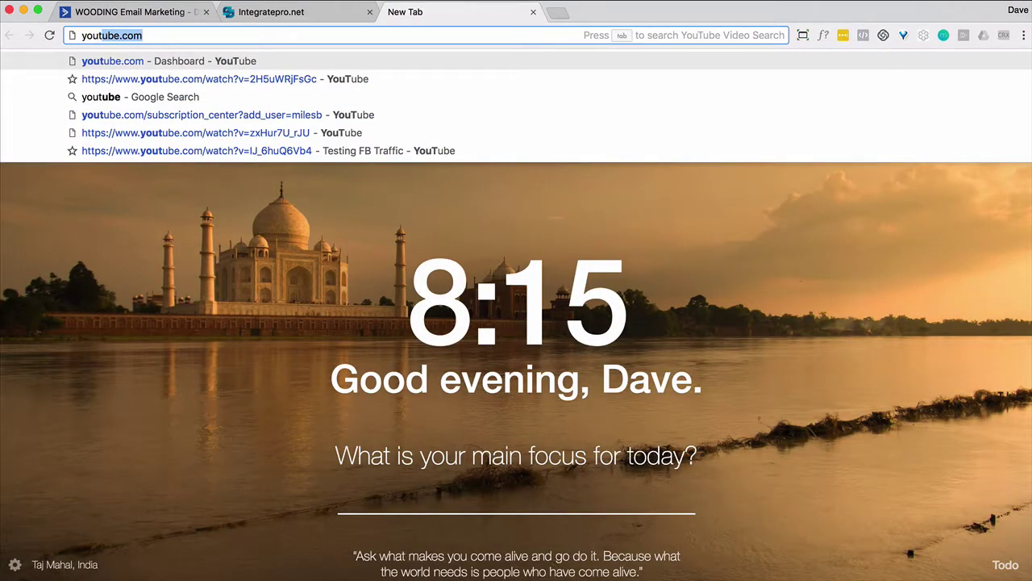
key(Down)
key(Return)
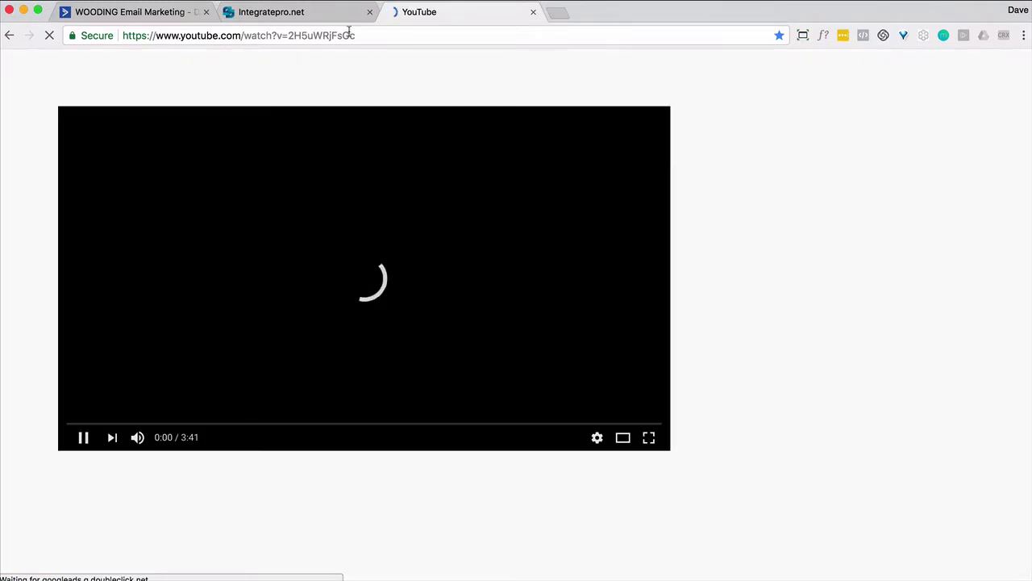
click(349, 34)
key(super+c)
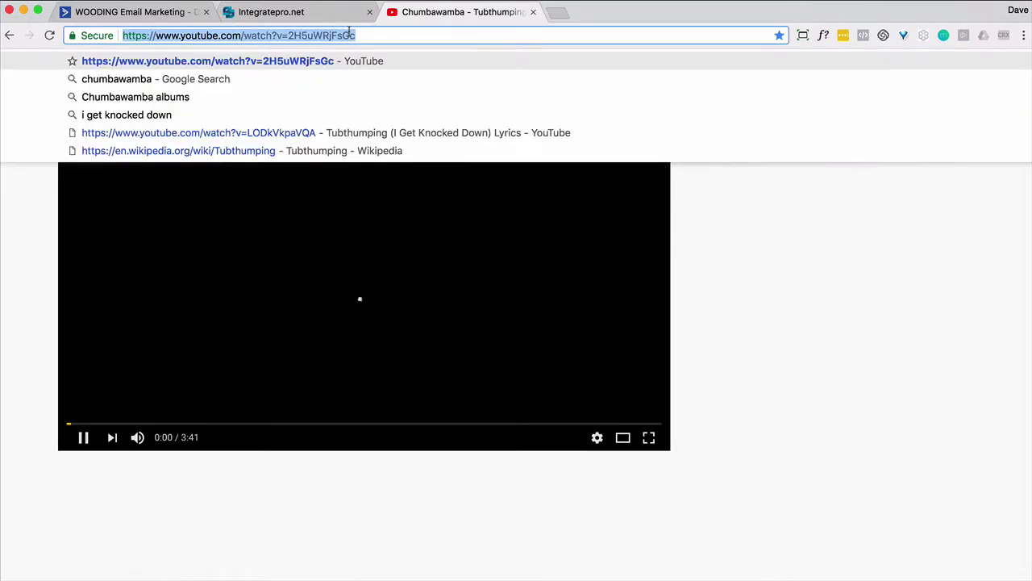
click(533, 13)
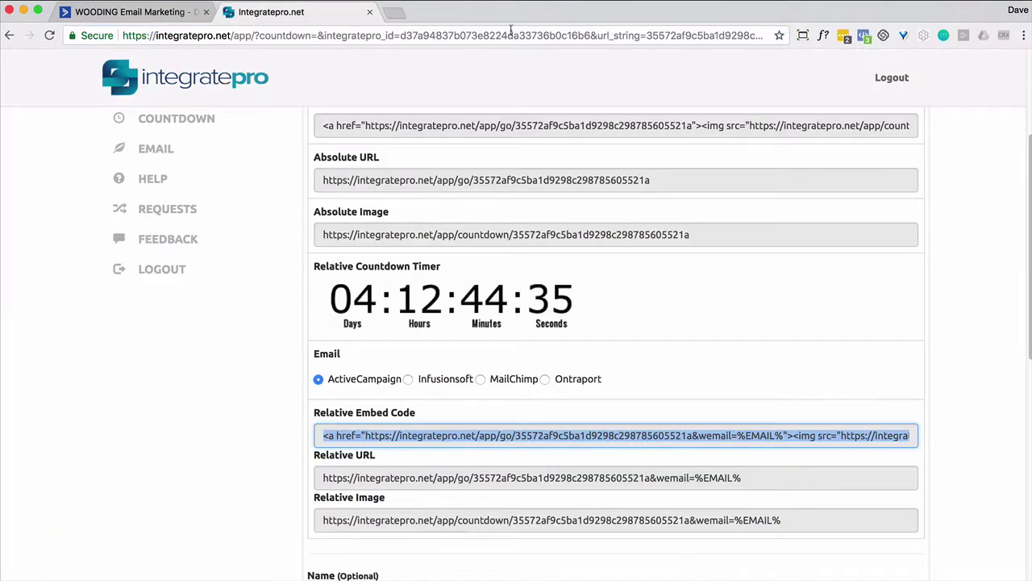
Step: Return to the ActiveCampaign designer and set the video block's URL to the copied YouTube link
click(153, 13)
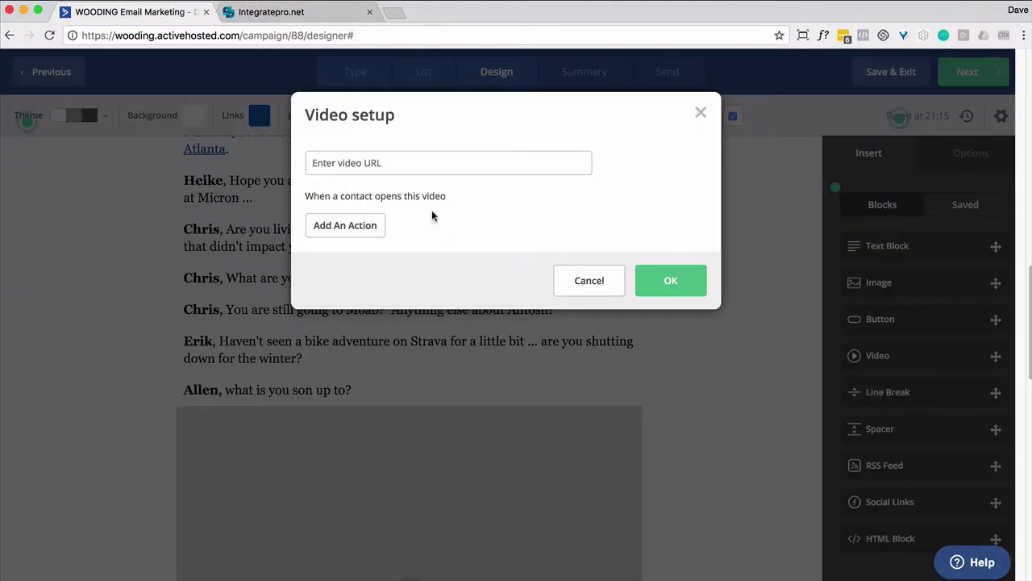
key(super+v)
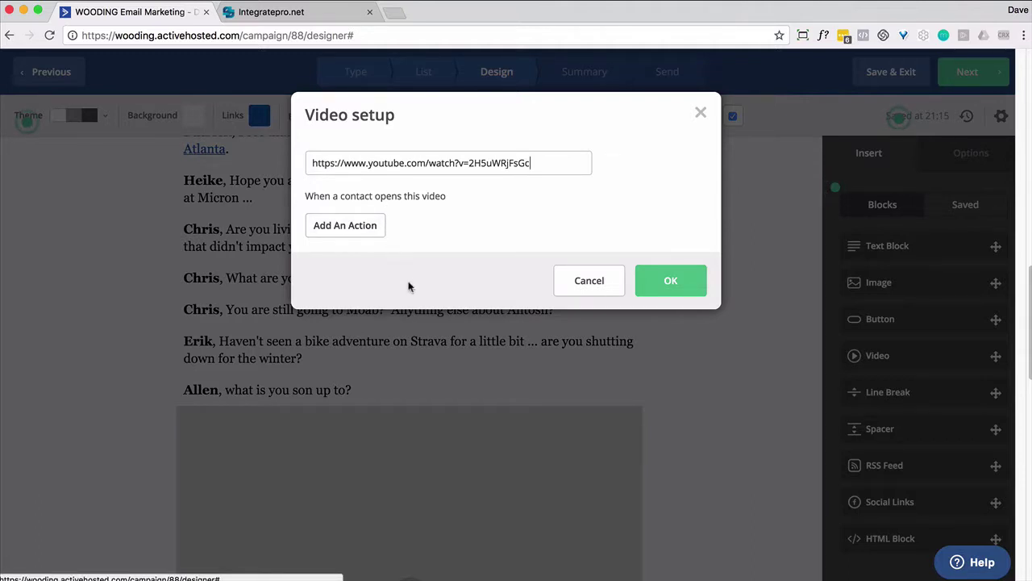
click(665, 282)
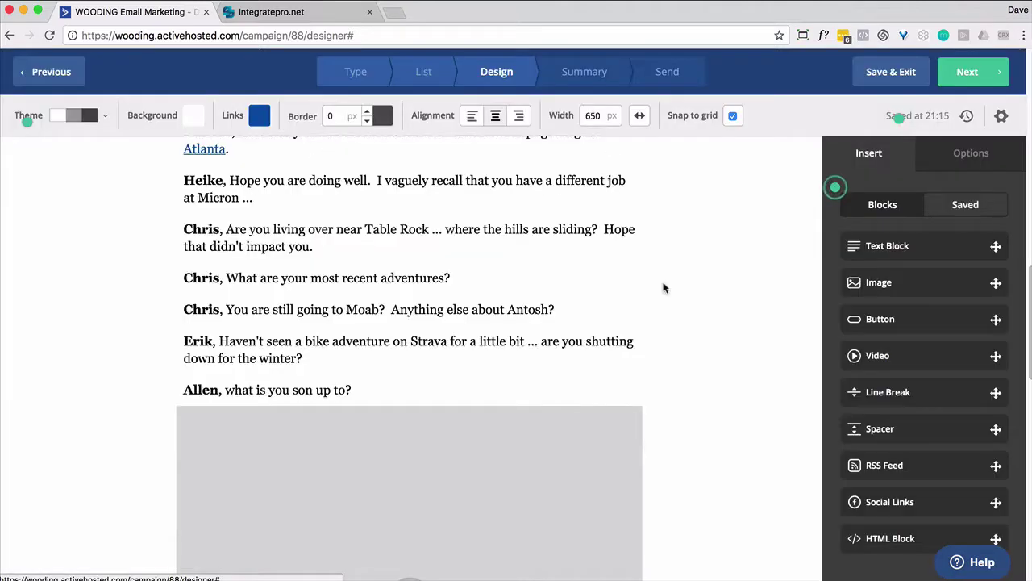
Step: Enlarge the embedded video thumbnail to fill the full width of its content block
scroll(661, 284, down, 3)
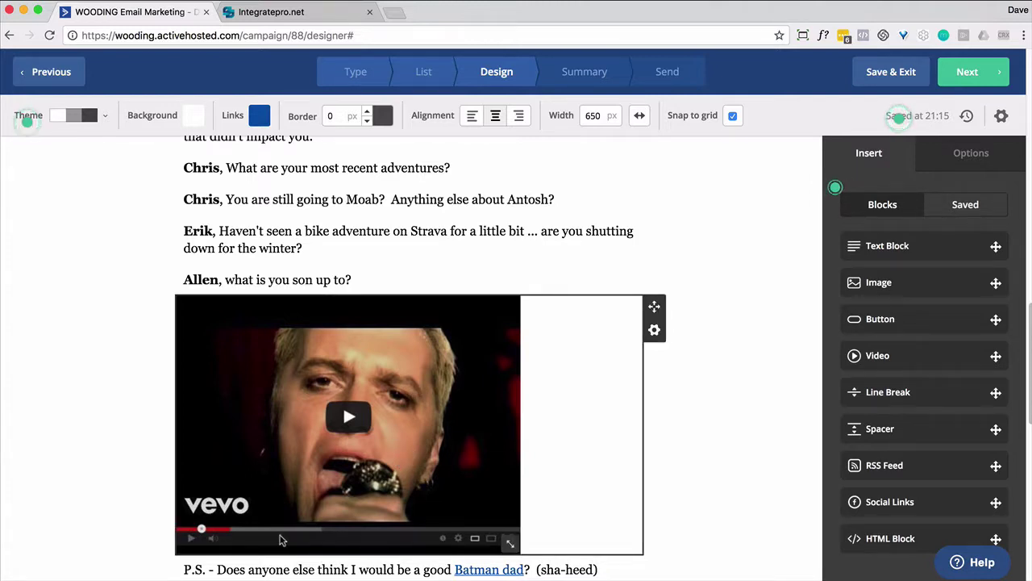
drag(510, 542, 591, 580)
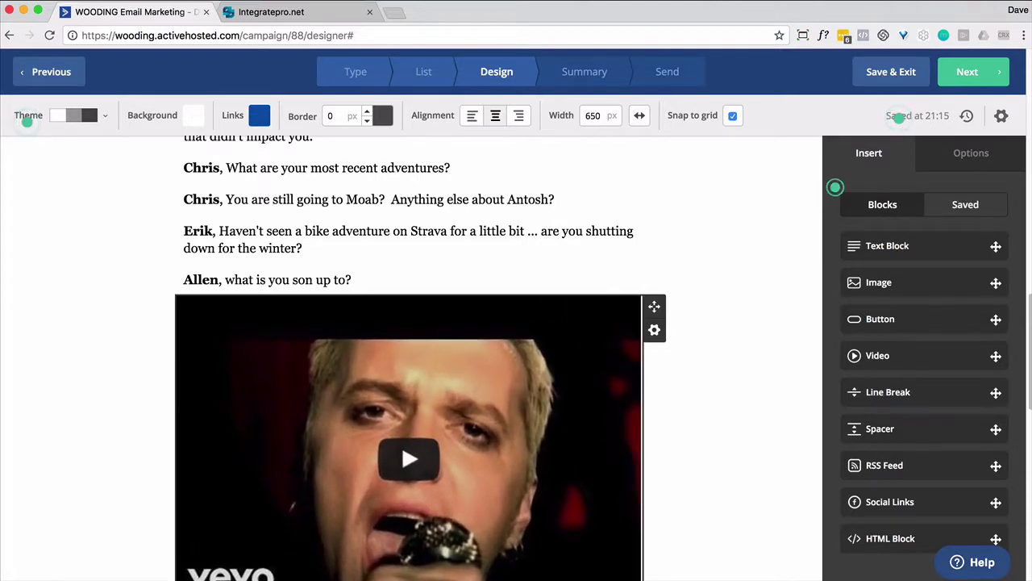
scroll(699, 379, down, 2)
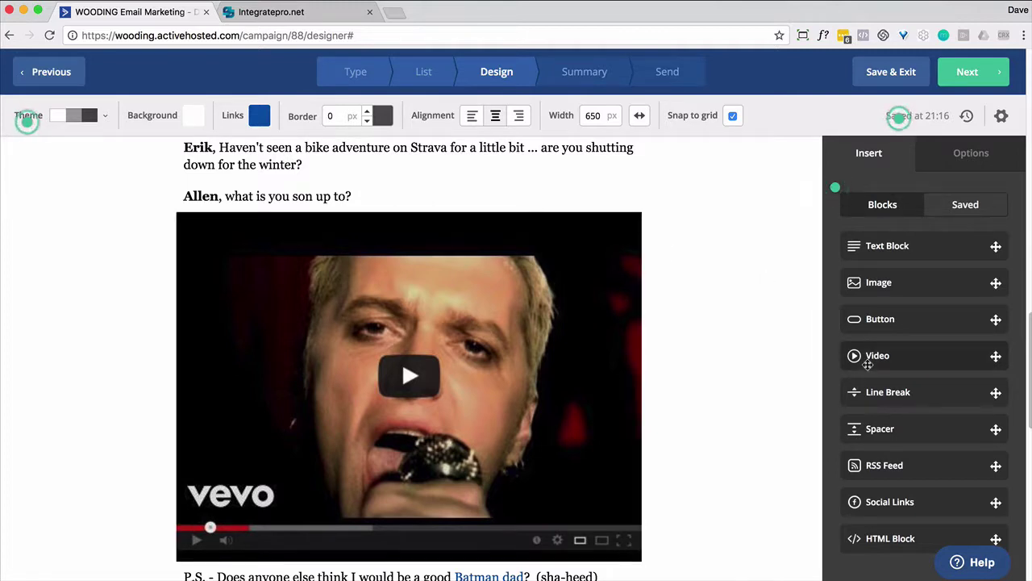
Step: Insert a button block directly above the embedded video and select its label text
drag(871, 319, 376, 206)
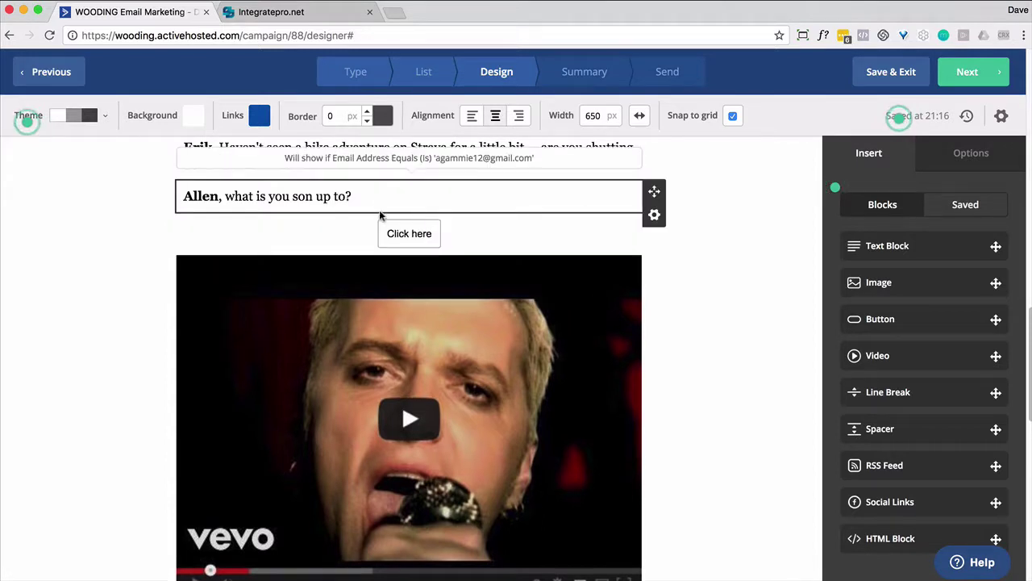
click(403, 232)
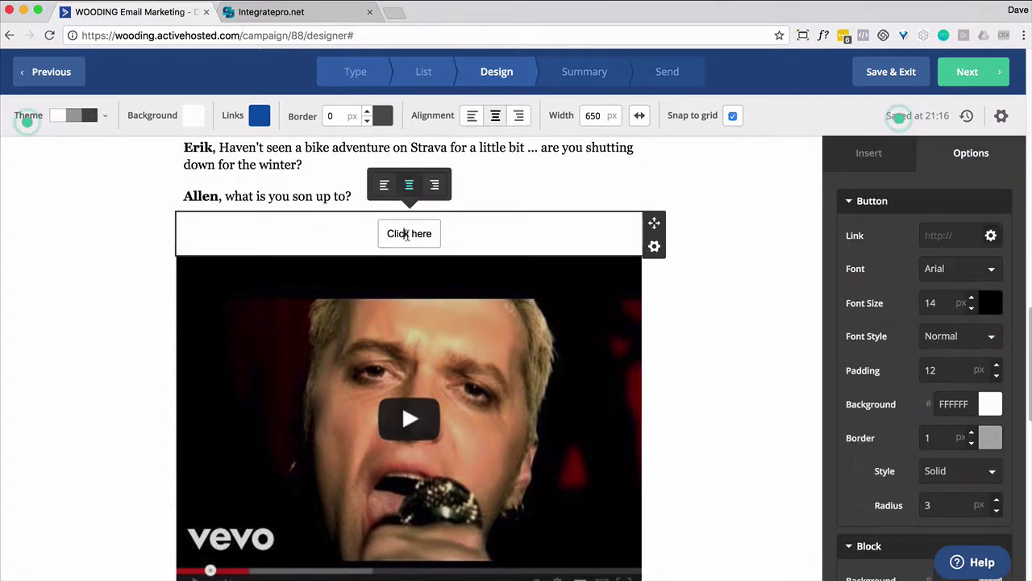
triple_click(407, 235)
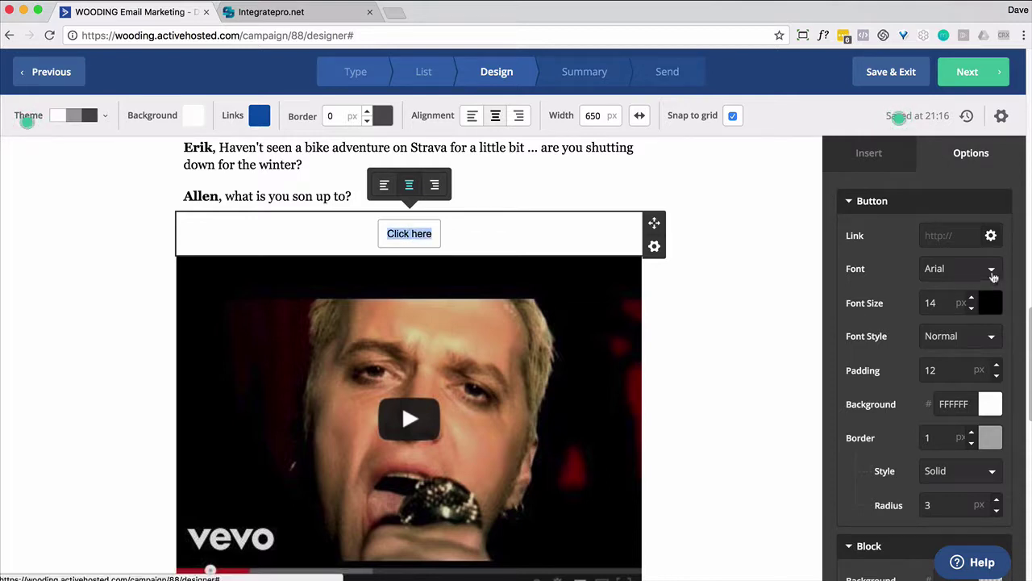
Step: Set the "Click here" button's font to Arial Black and its font size to 20 px
click(990, 272)
click(978, 325)
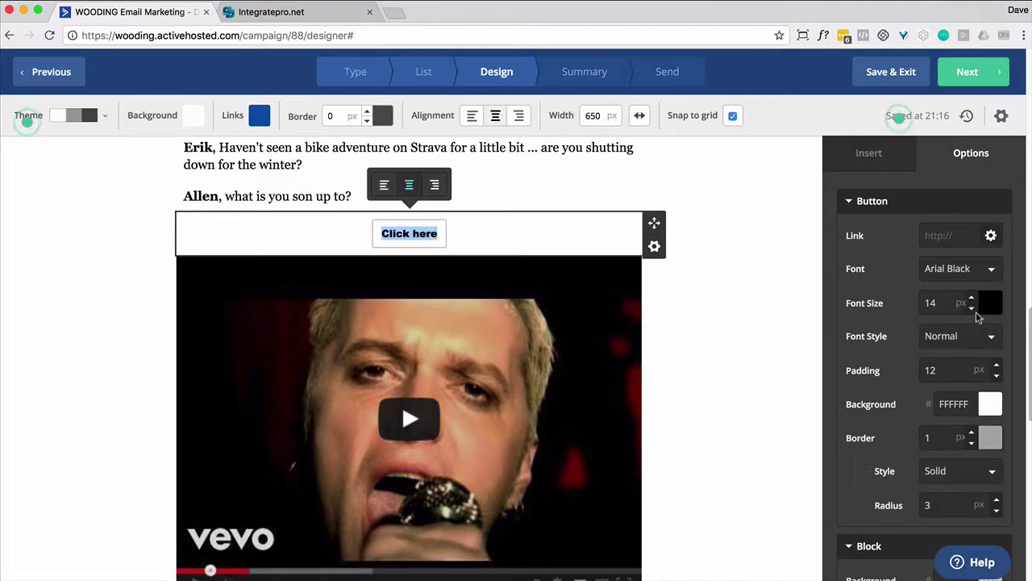
click(970, 298)
click(971, 298)
click(971, 297)
click(971, 298)
click(971, 298)
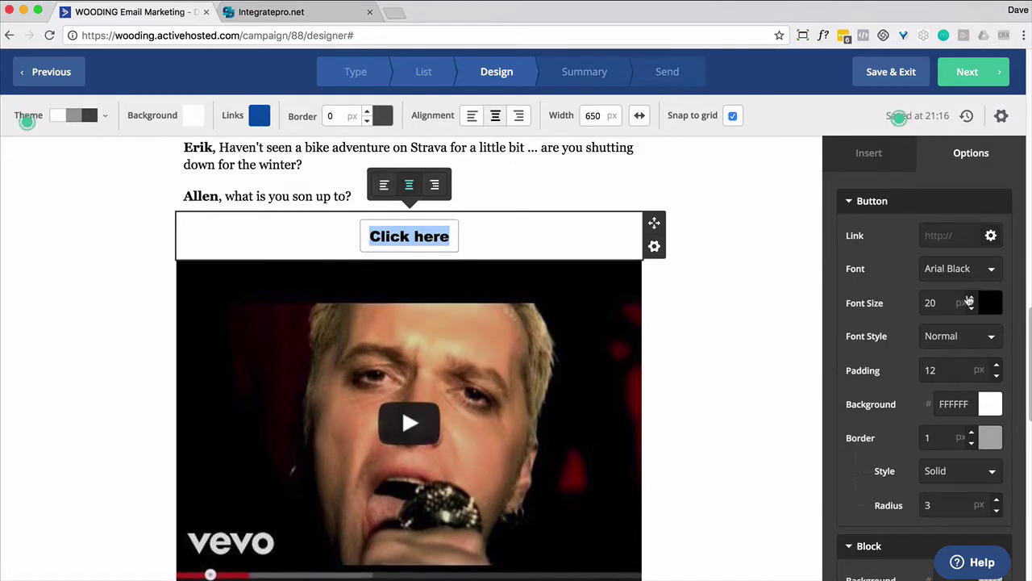
Step: View the button's link settings, cancel without adding a link, and deselect the button
click(990, 236)
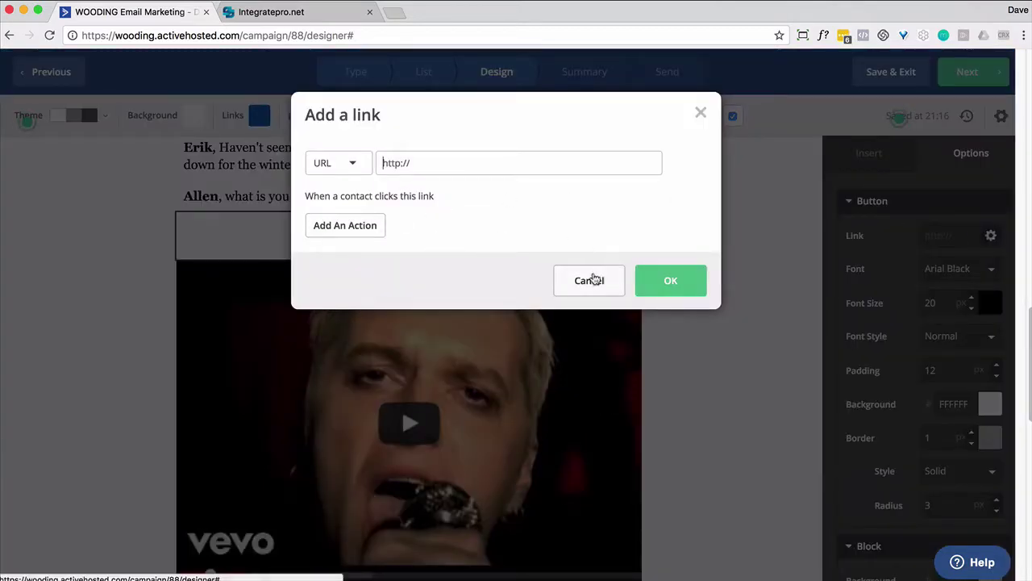
click(592, 279)
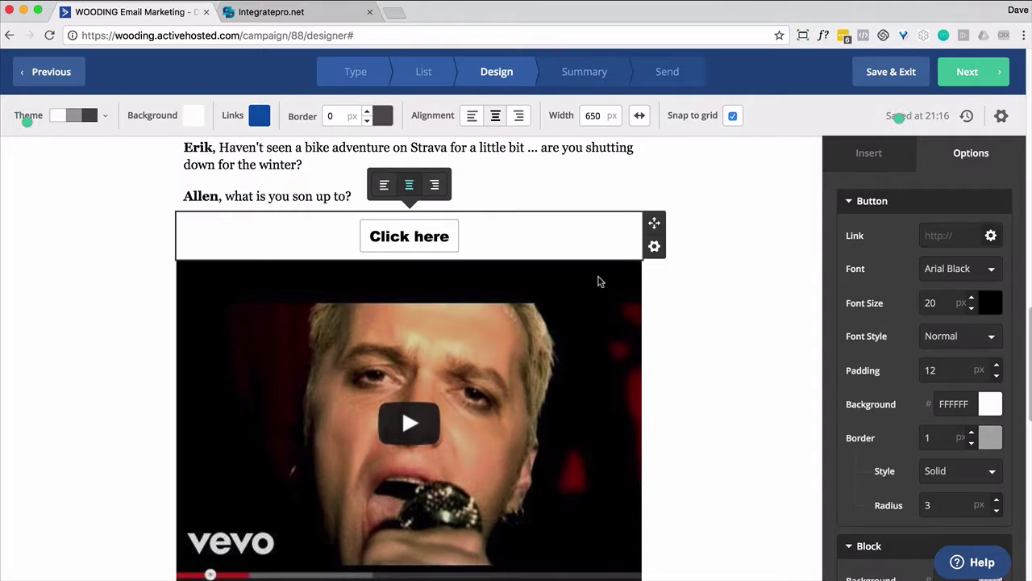
click(698, 304)
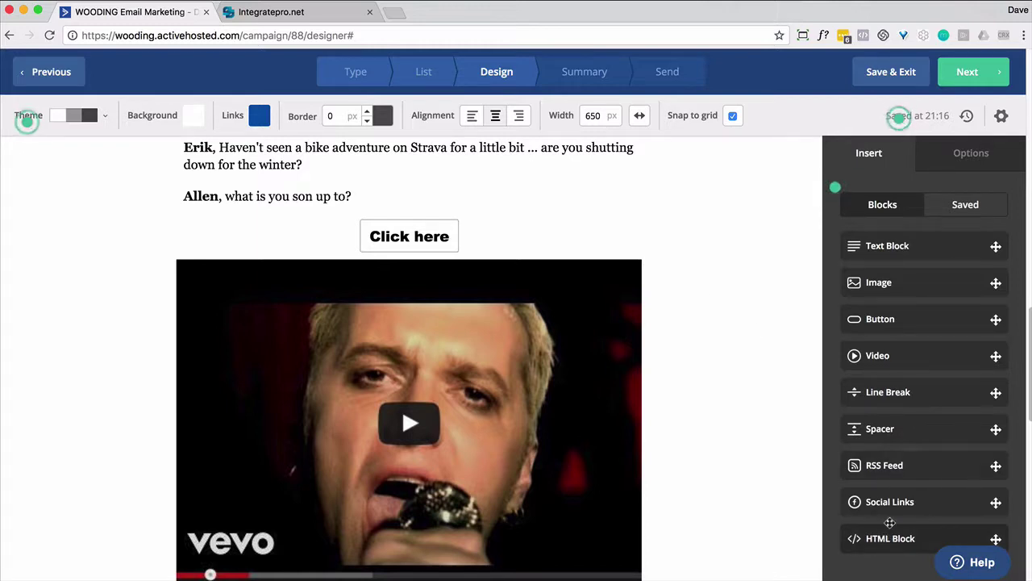
Step: Insert a social links block above the last personal note, and review its customization and interaction options
drag(889, 504, 396, 188)
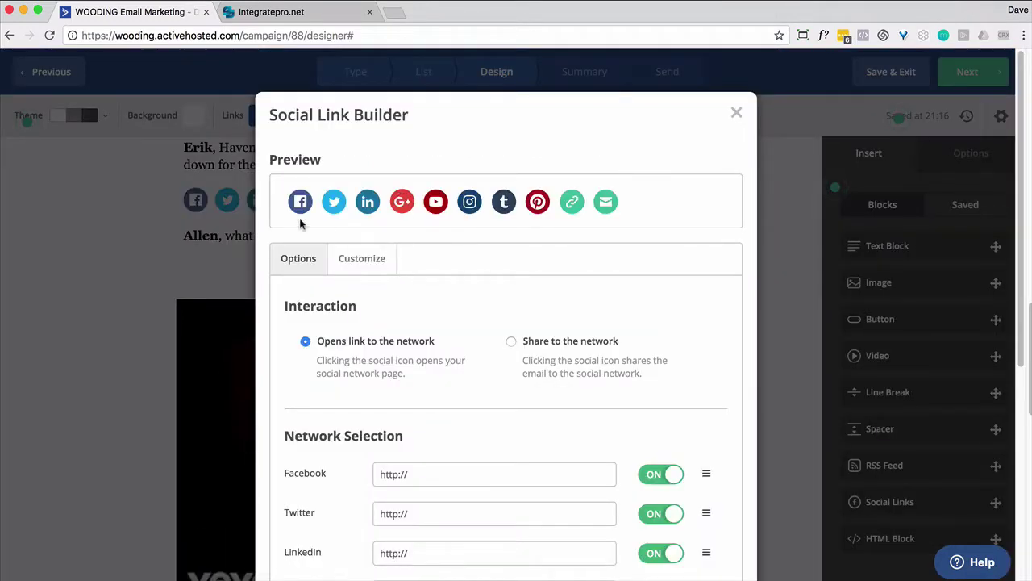
click(359, 260)
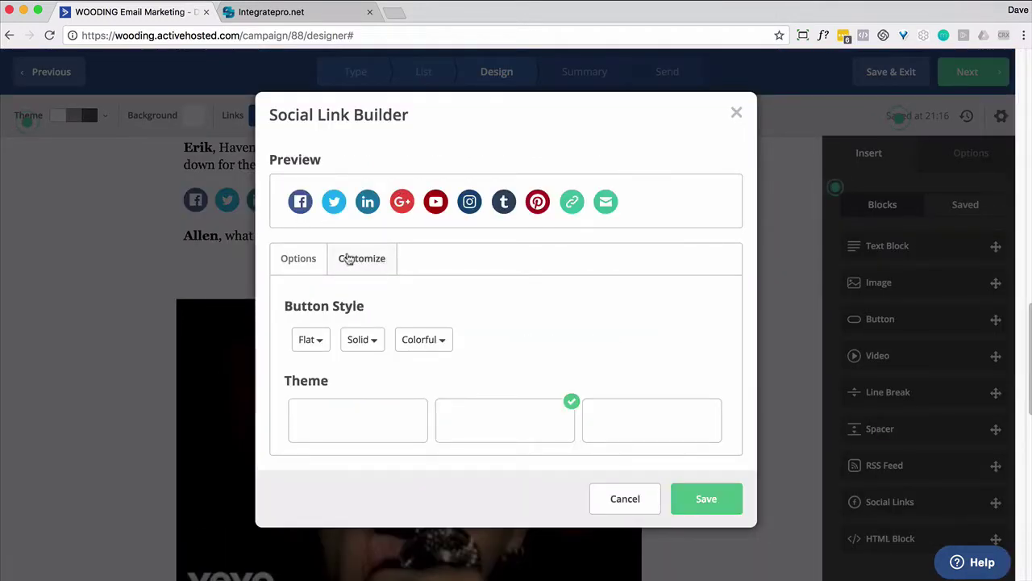
drag(307, 258, 312, 258)
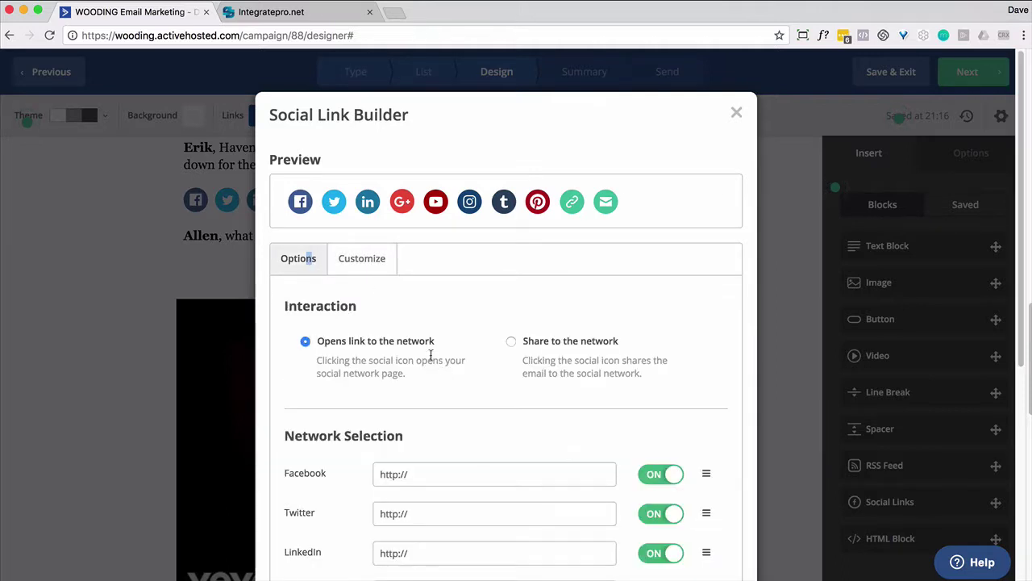
Step: Turn off the Website and Pinterest networks in the Social Link Builder, try to save, and close the builder
scroll(441, 367, down, 5)
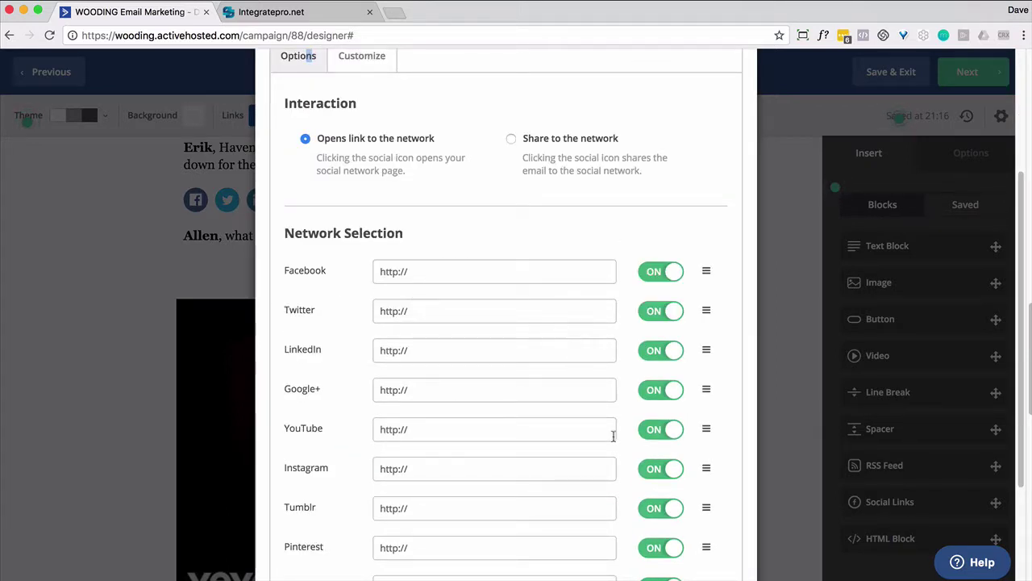
scroll(664, 325, down, 4)
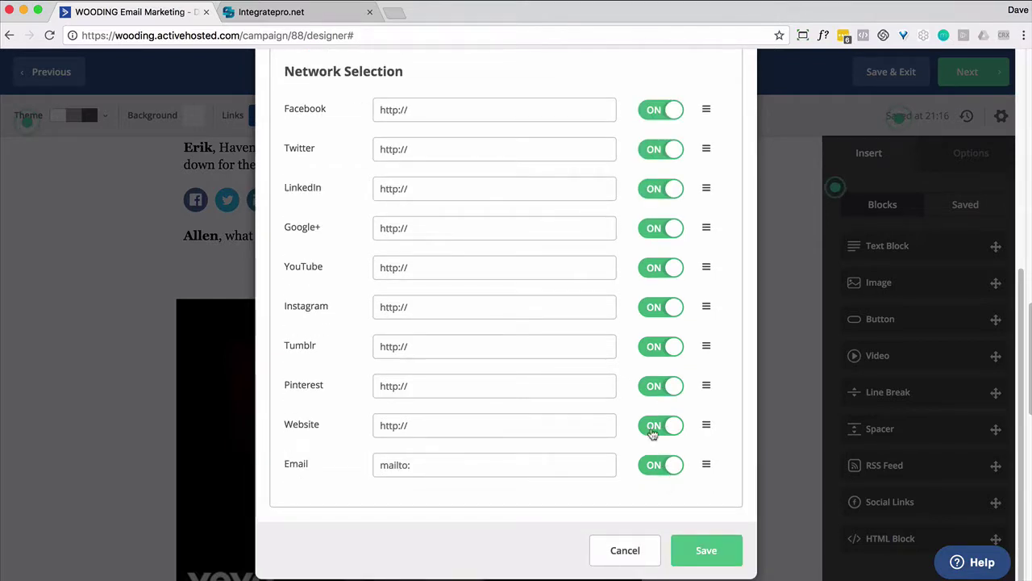
click(655, 415)
click(669, 393)
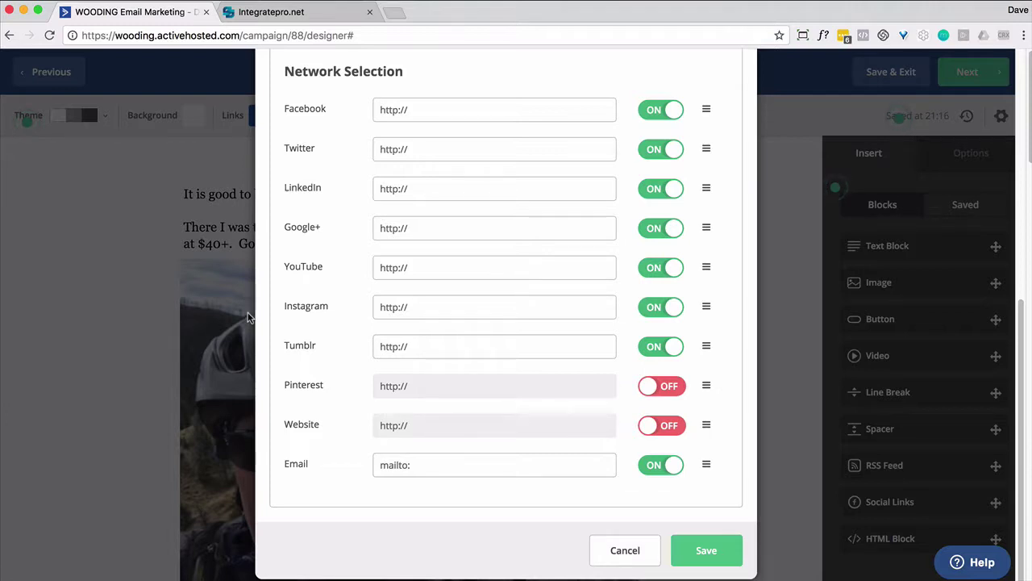
scroll(248, 317, up, 6)
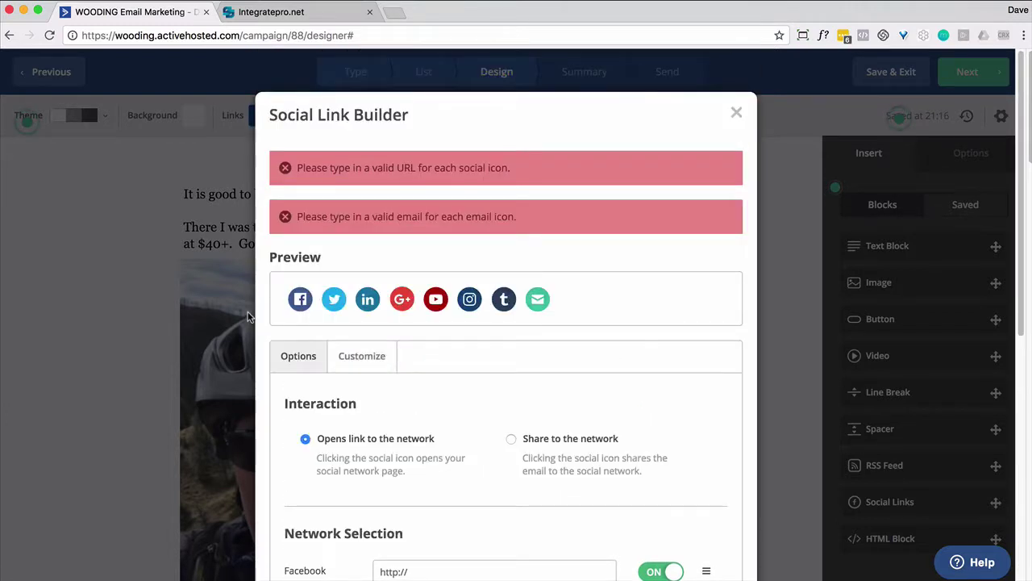
click(737, 113)
Step: Delete the social links block from the email and confirm the deletion
scroll(728, 364, down, 10)
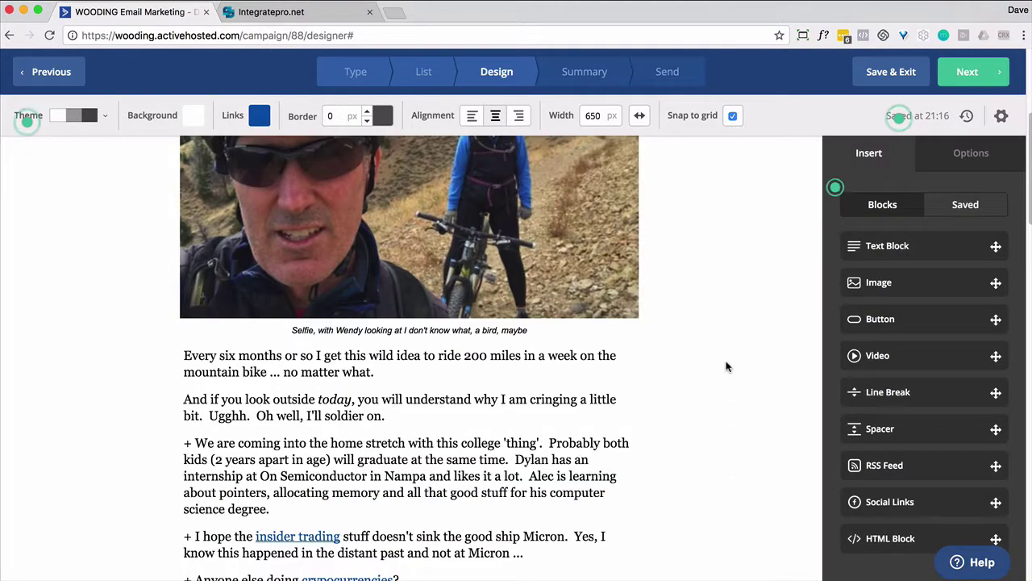
scroll(728, 363, down, 10)
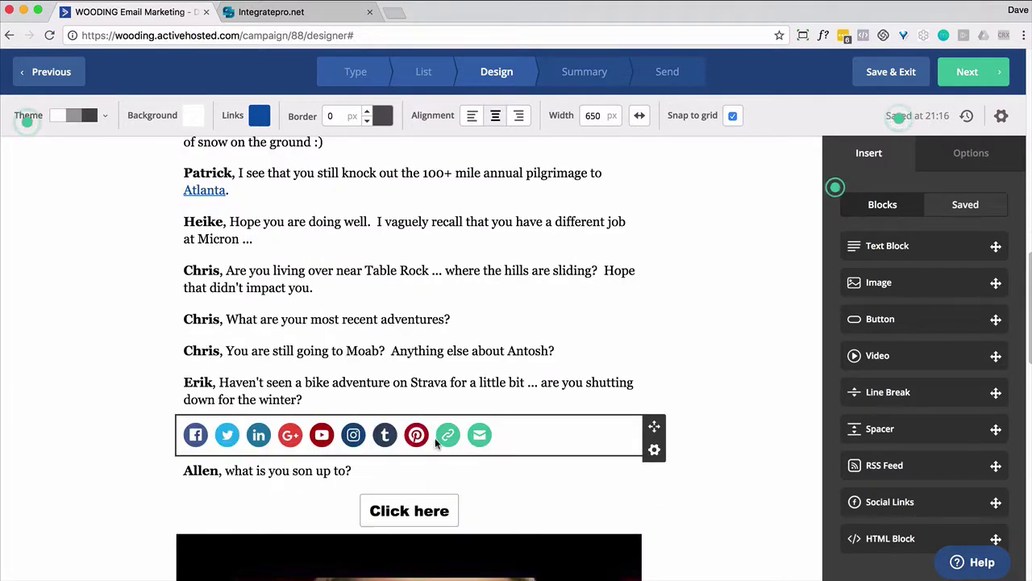
click(654, 452)
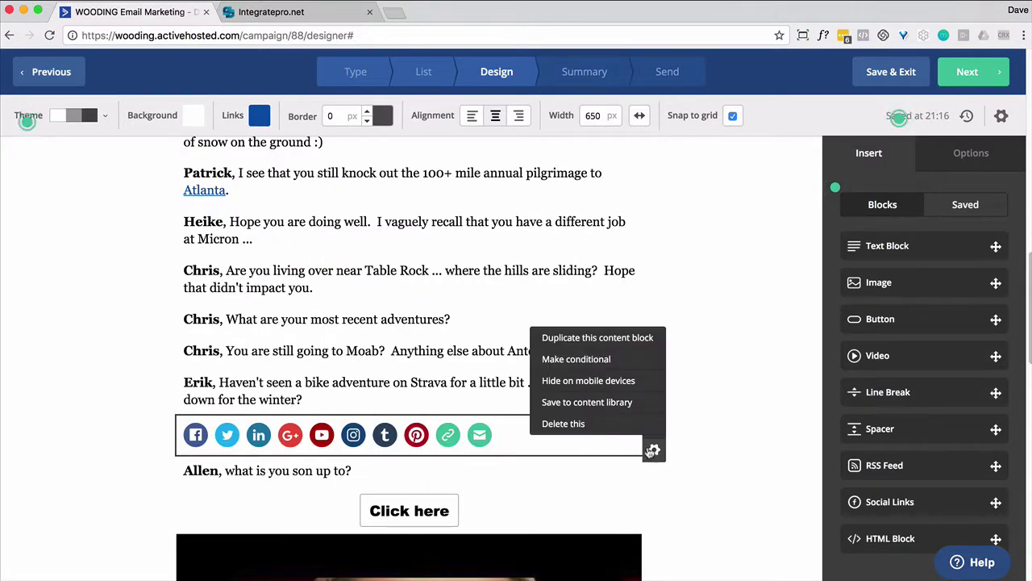
click(572, 422)
click(629, 424)
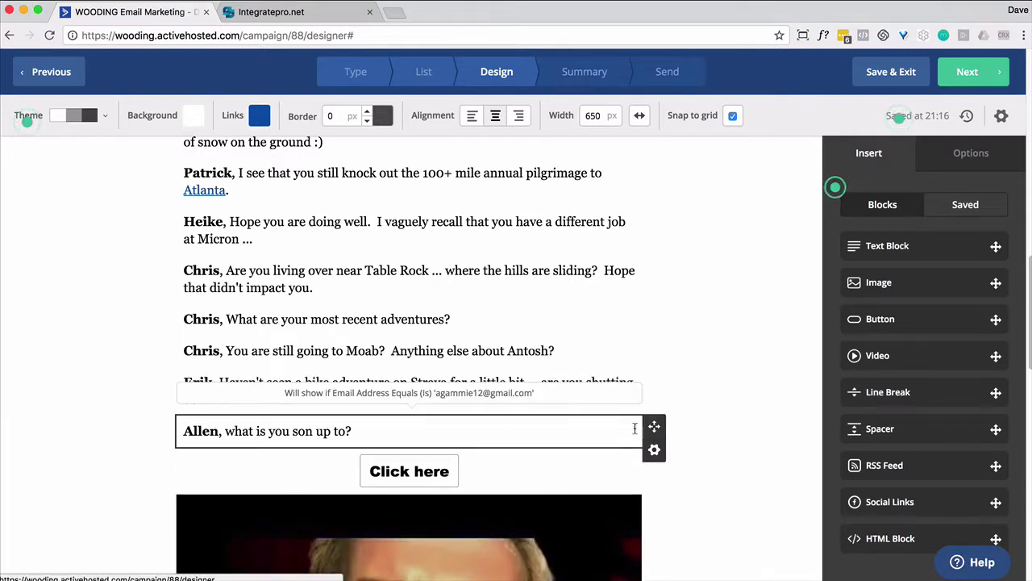
Step: Delete the "Click here" button block above the video and confirm the deletion
click(654, 481)
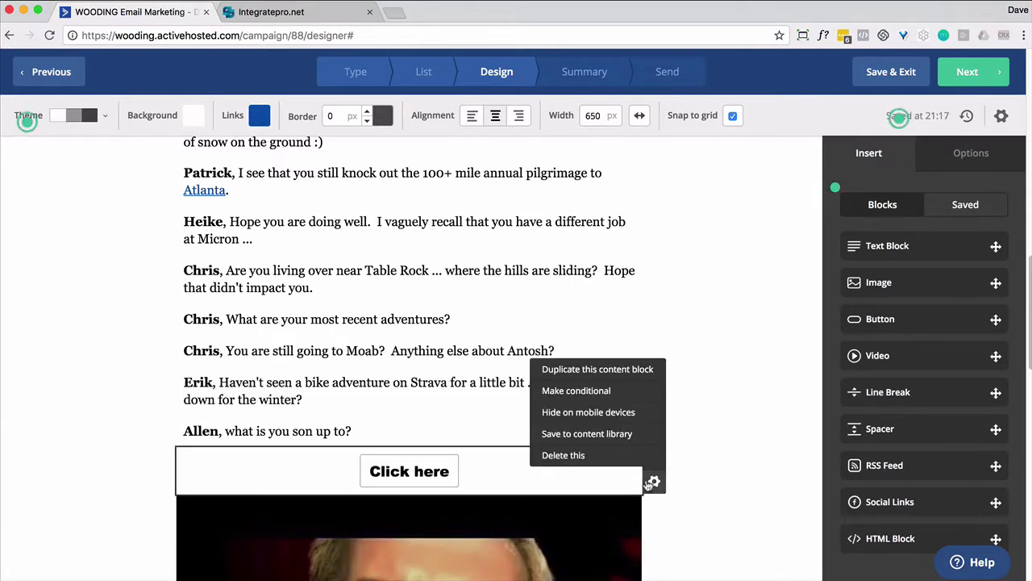
click(568, 454)
click(628, 455)
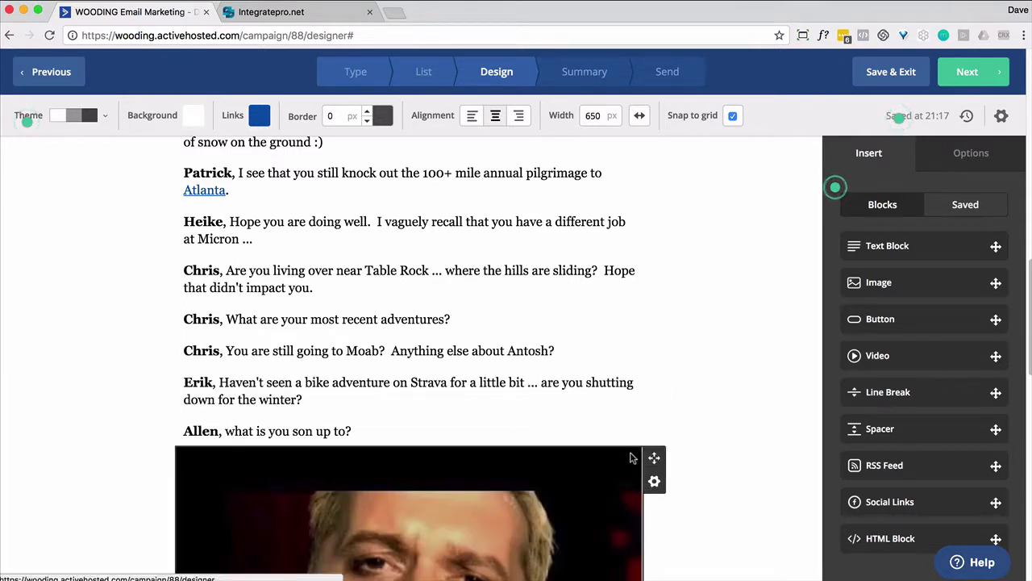
Step: Delete the video block between the last personal note and the P.S. line, and confirm the deletion
scroll(646, 452, down, 2)
scroll(622, 467, down, 2)
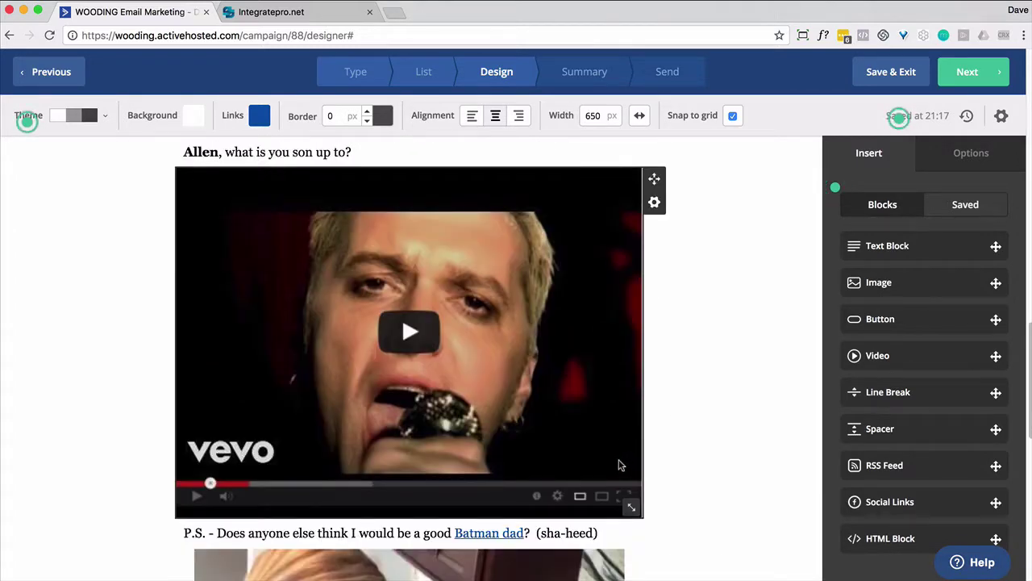
click(619, 465)
click(654, 203)
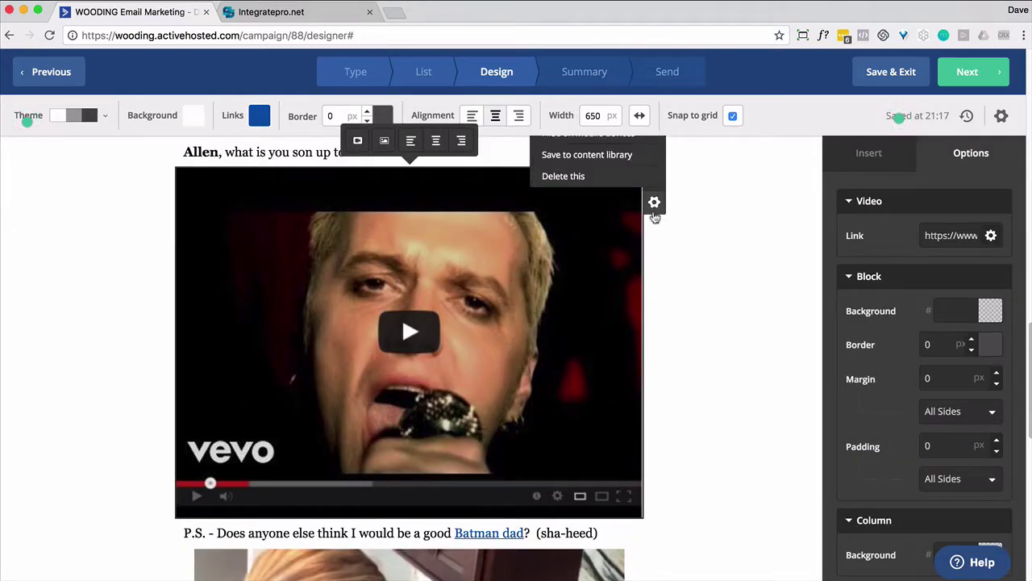
click(569, 176)
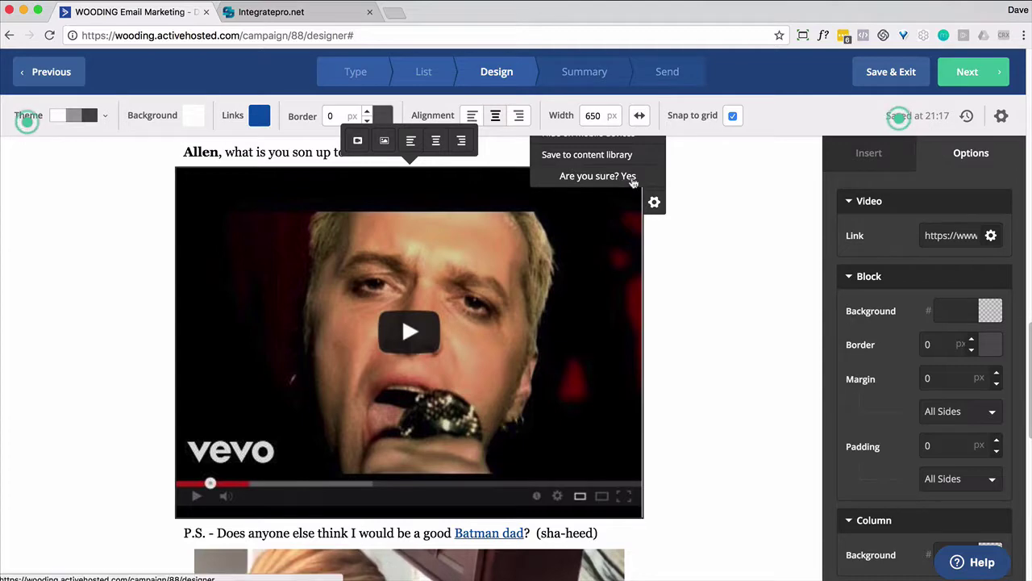
click(628, 176)
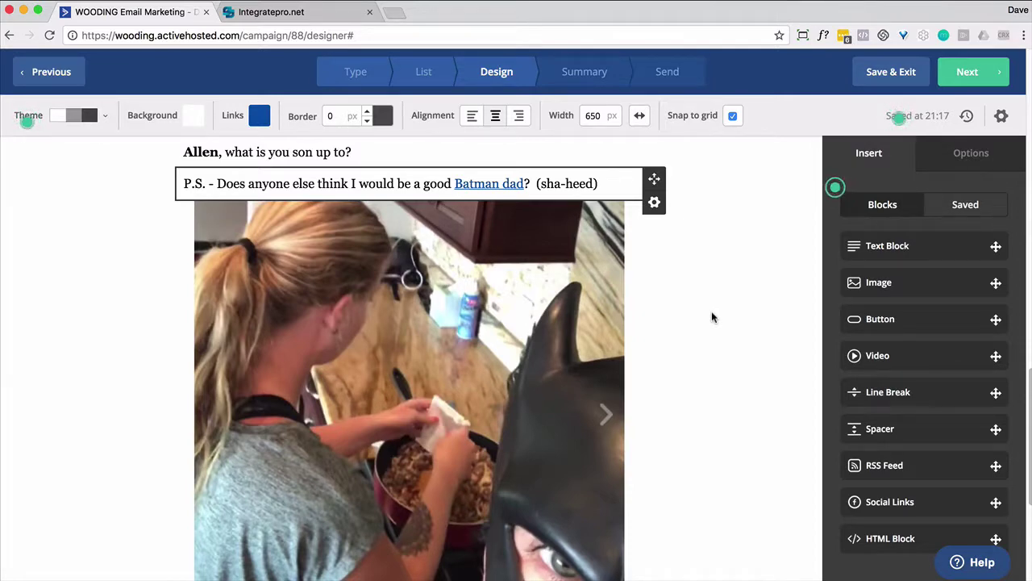
Step: Look over the cleaned-up email and advance the campaign to the Summary stage
scroll(732, 322, down, 10)
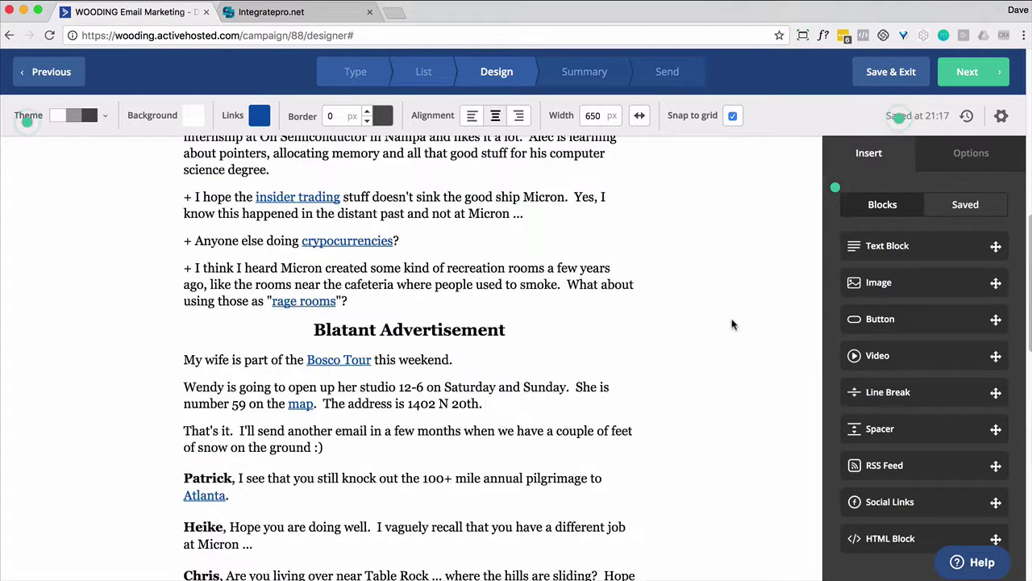
scroll(732, 324, up, 5)
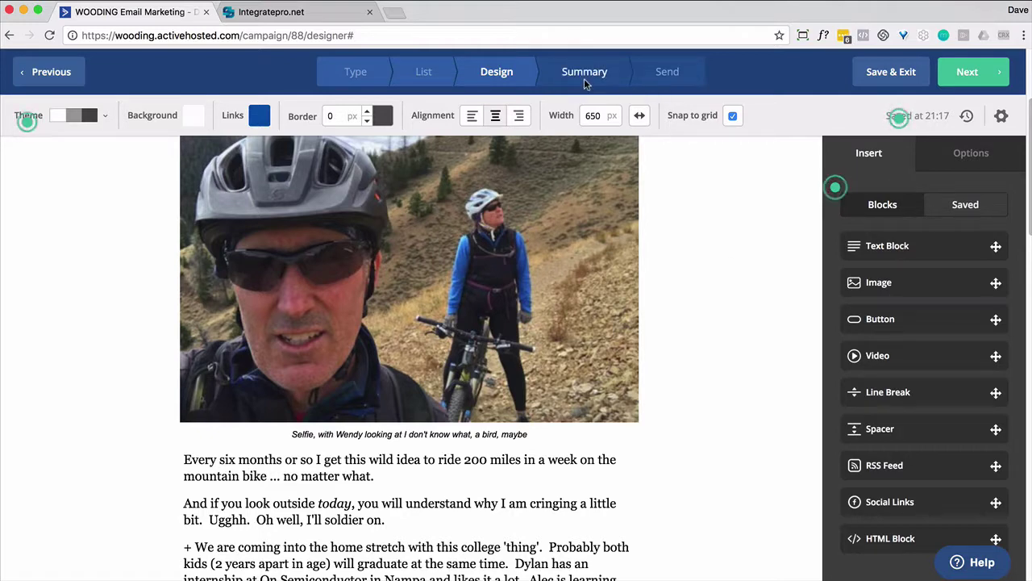
click(972, 75)
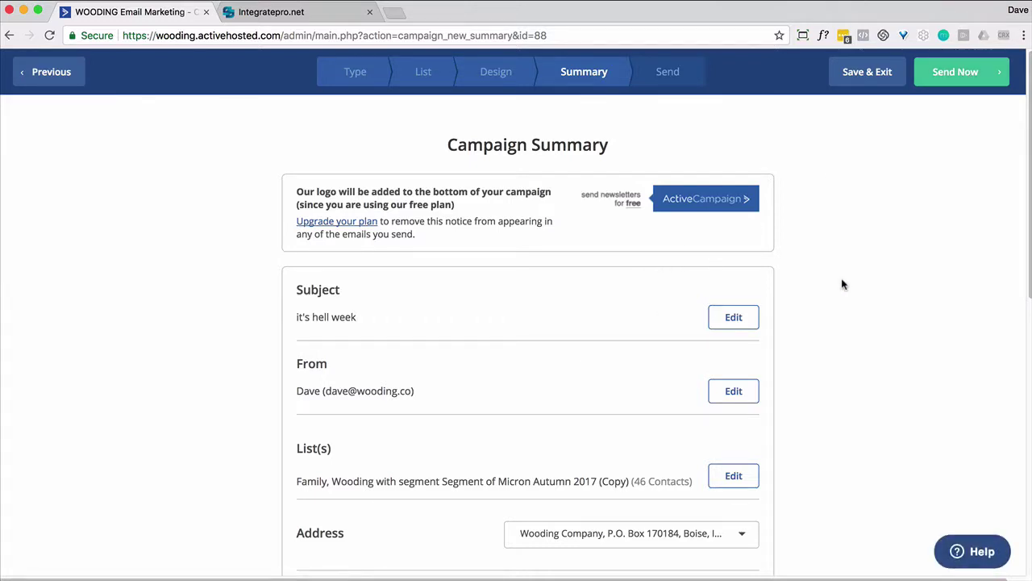
Step: Review the summary's tracking, delivery and test settings, and view the email in the desktop preview before closing it
scroll(843, 284, down, 5)
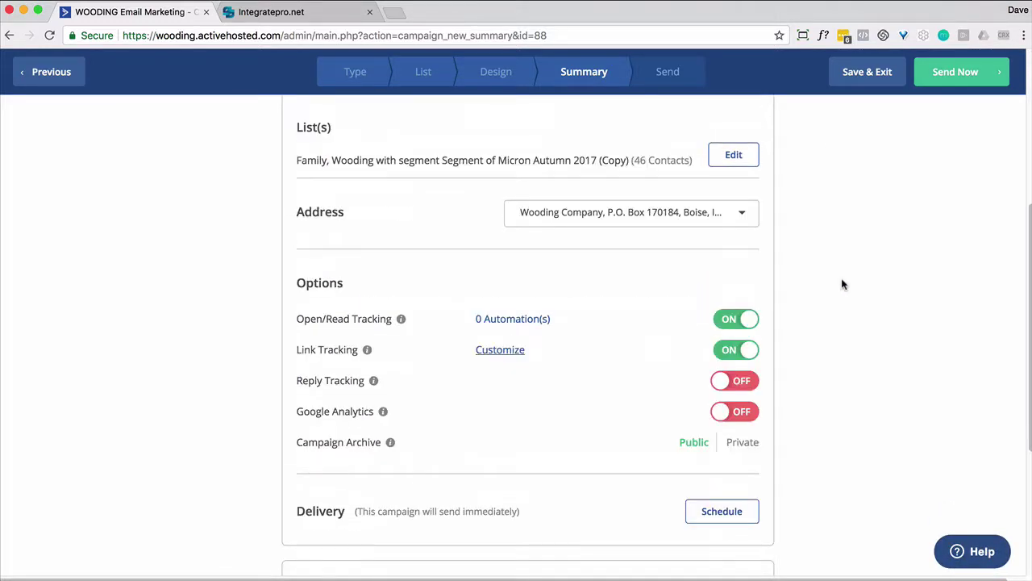
scroll(843, 284, down, 3)
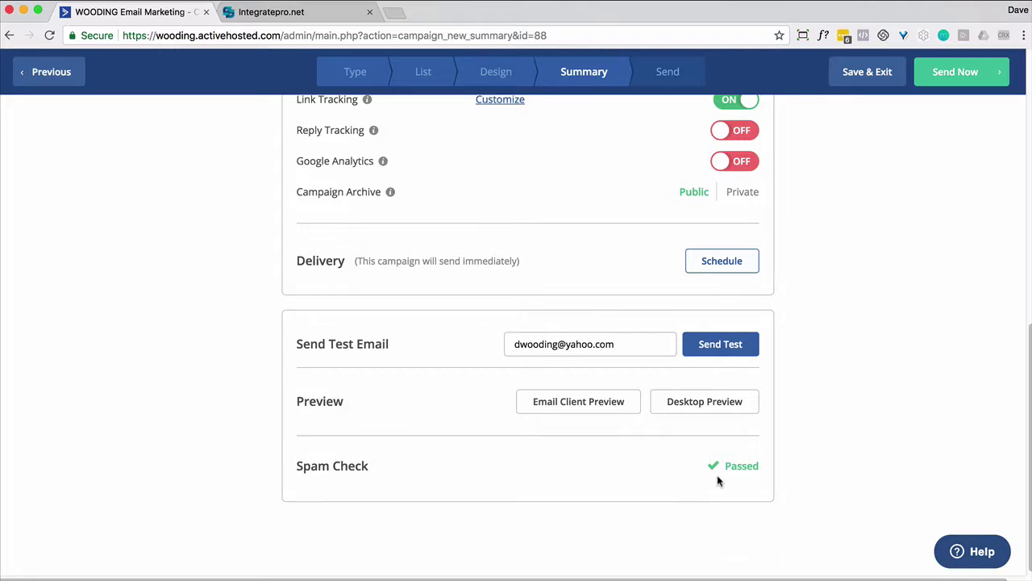
click(701, 402)
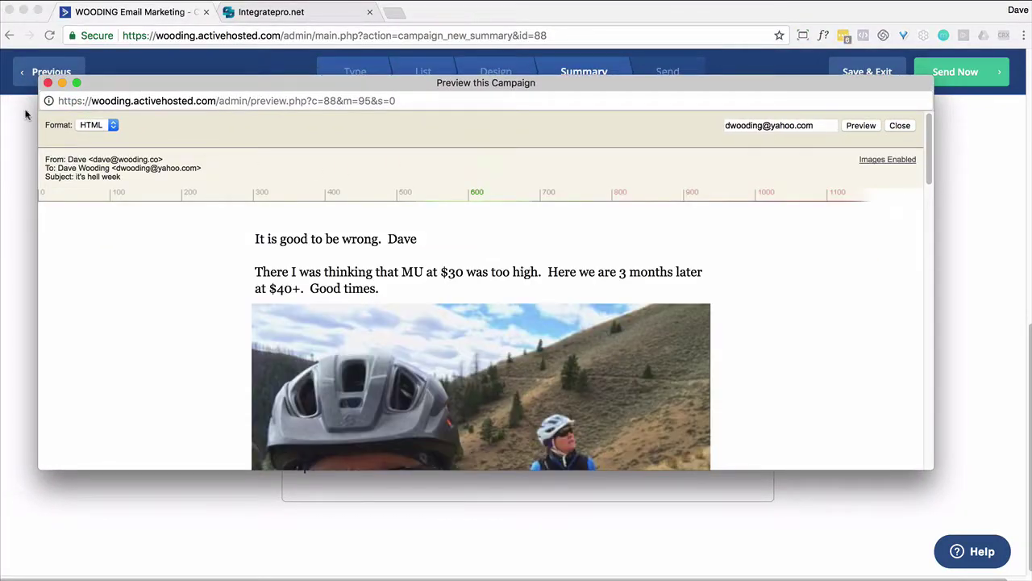
click(47, 83)
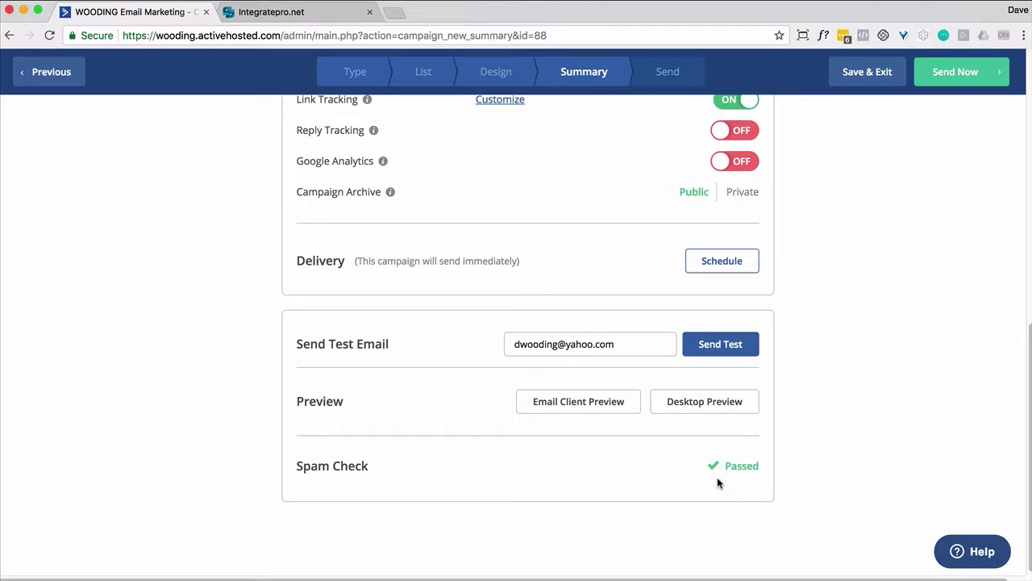
Step: Switch the campaign's delivery to a scheduled date and time, and revert it to immediate sending
scroll(864, 194, up, 1)
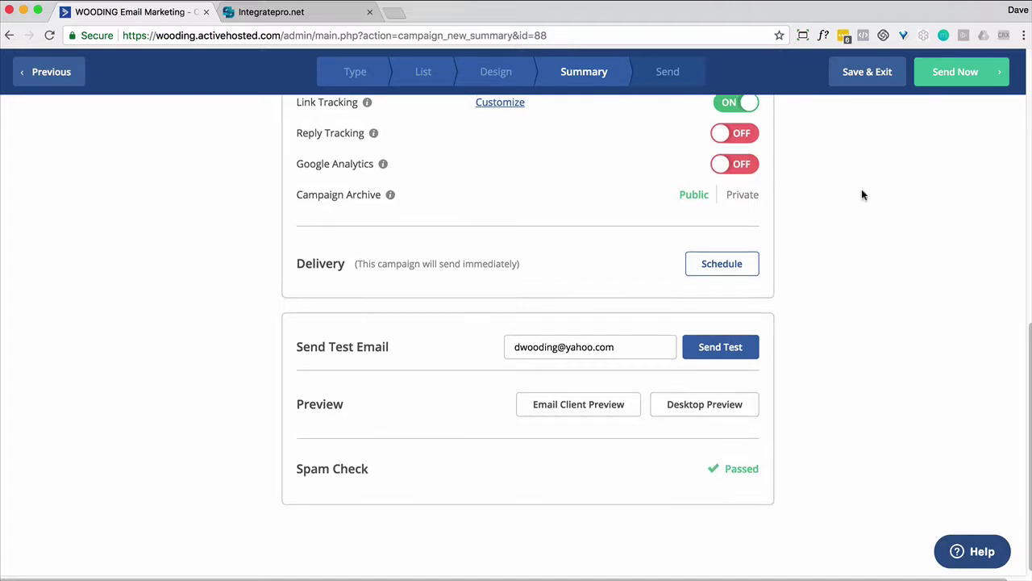
click(725, 270)
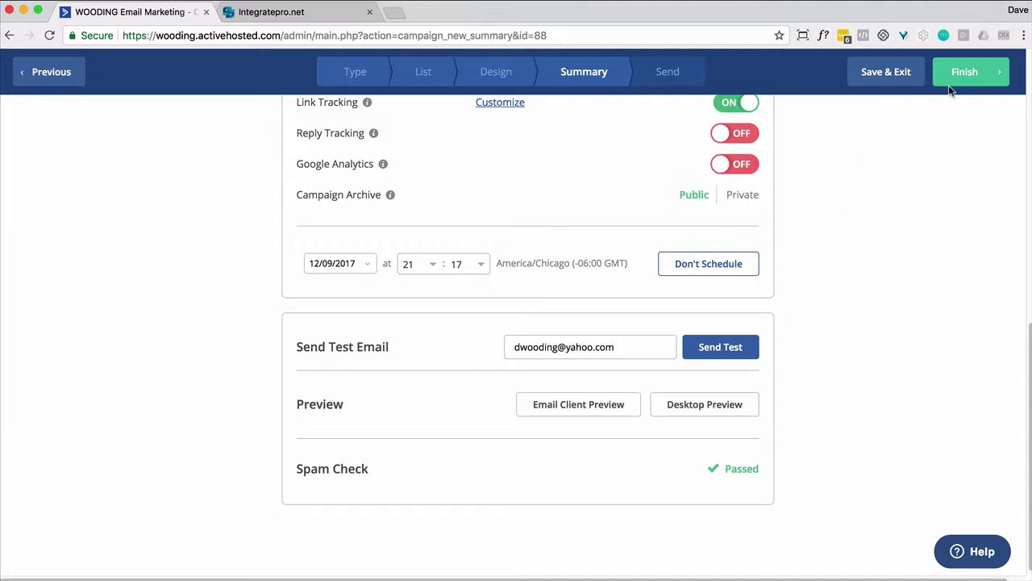
click(688, 266)
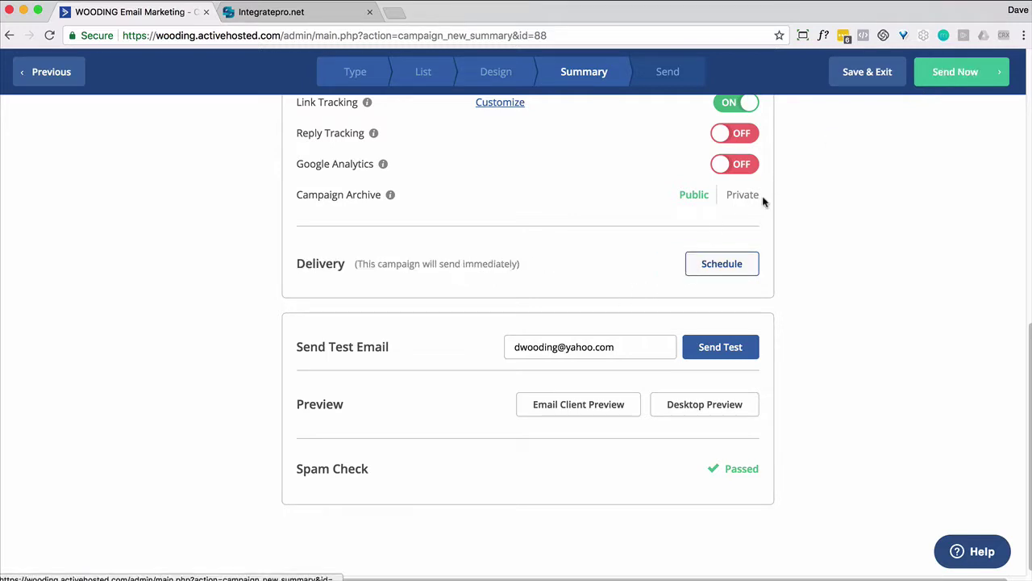
Step: Save and exit the campaign, and continue the Split Test draft from the campaign list
click(867, 72)
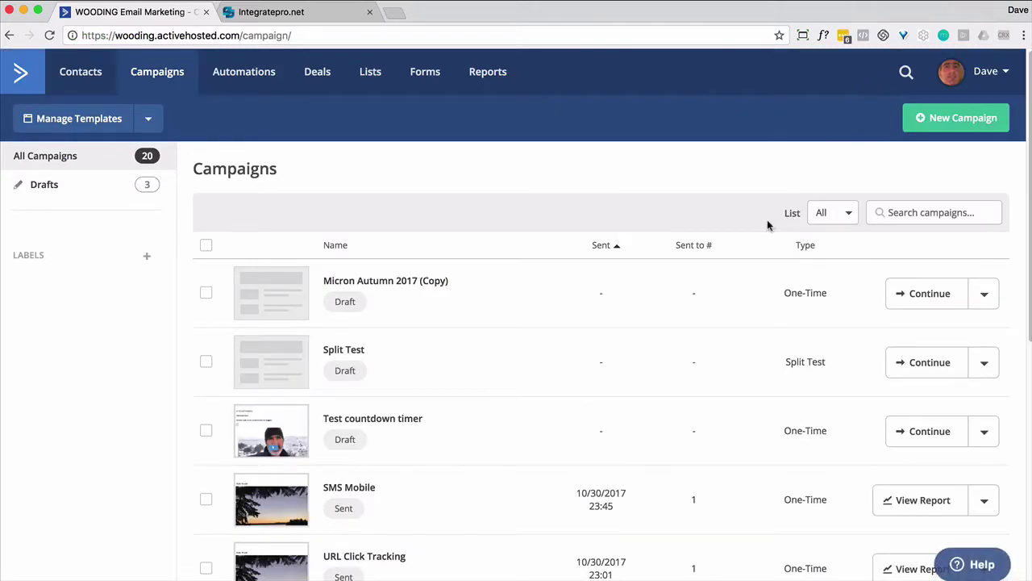
click(944, 368)
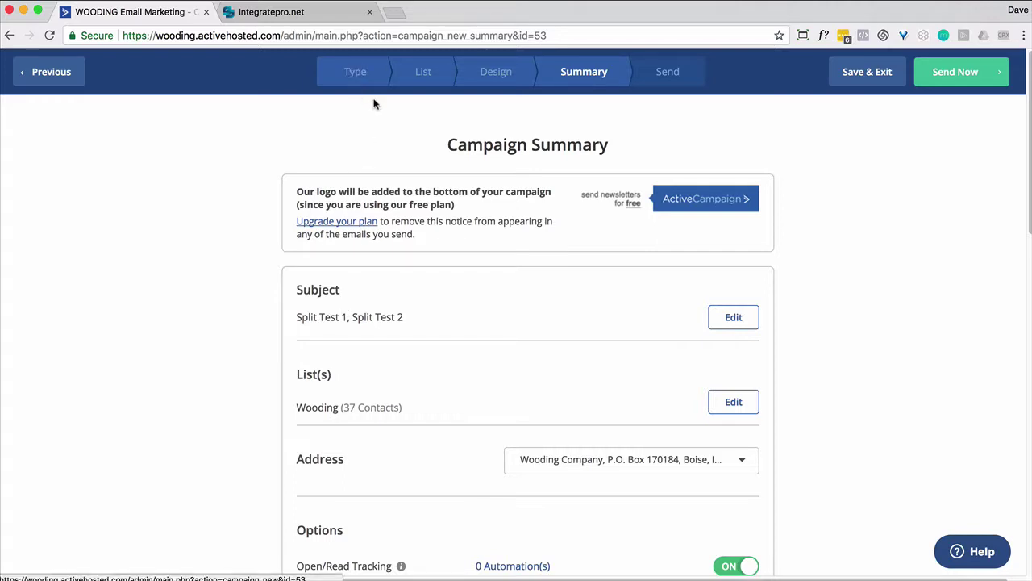
Step: Open the split test's Design stage and compare the Test 2 and Test 1 email versions
click(488, 76)
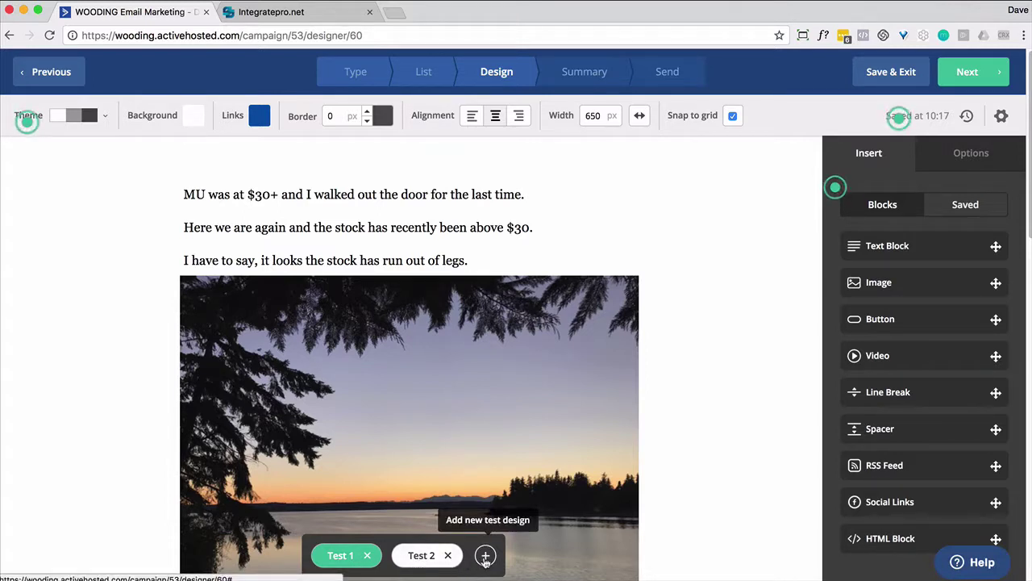
click(414, 555)
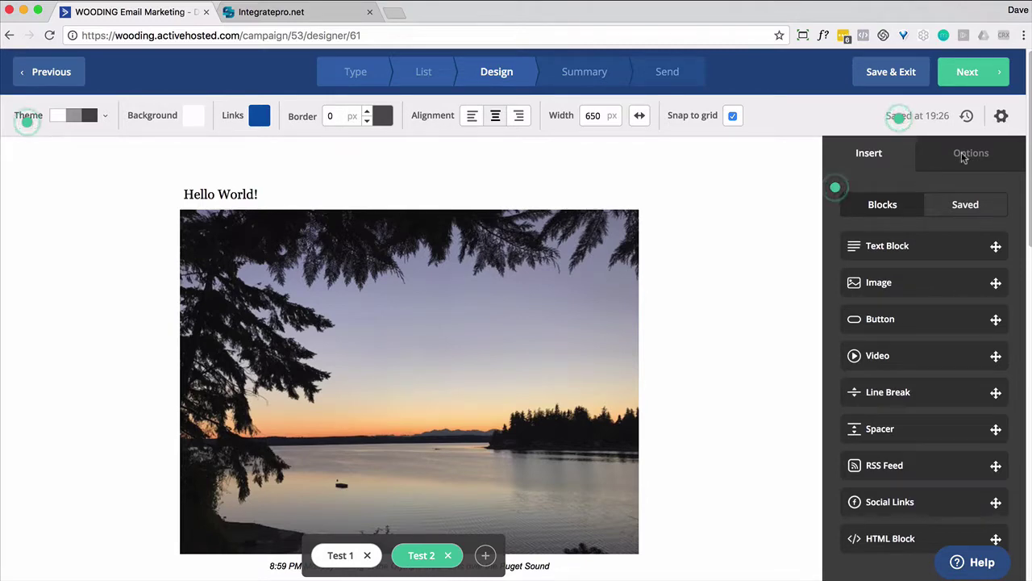
click(349, 557)
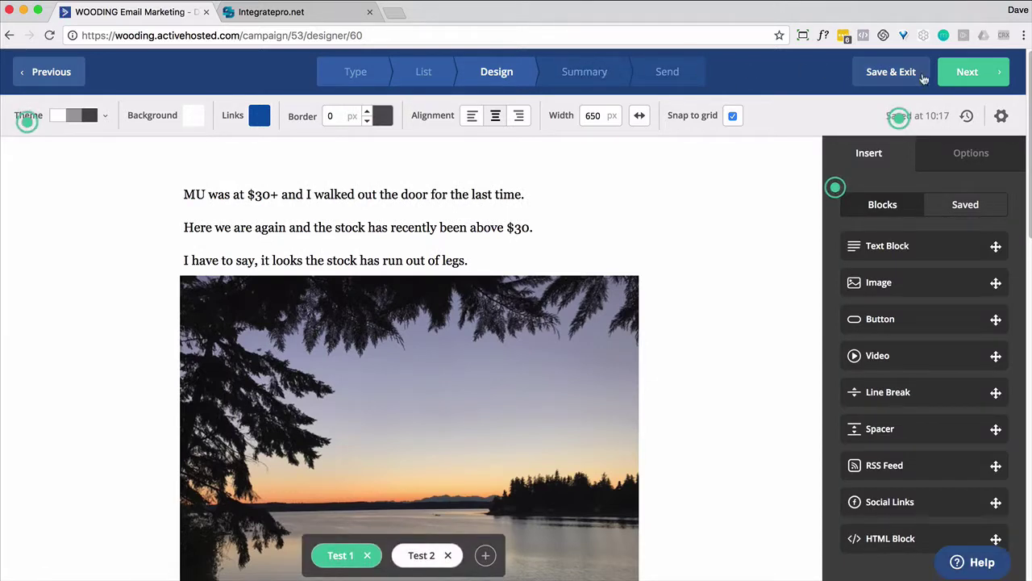
Step: Advance the split test to its Summary stage, and review its settings and the emails available for a split test send
click(963, 80)
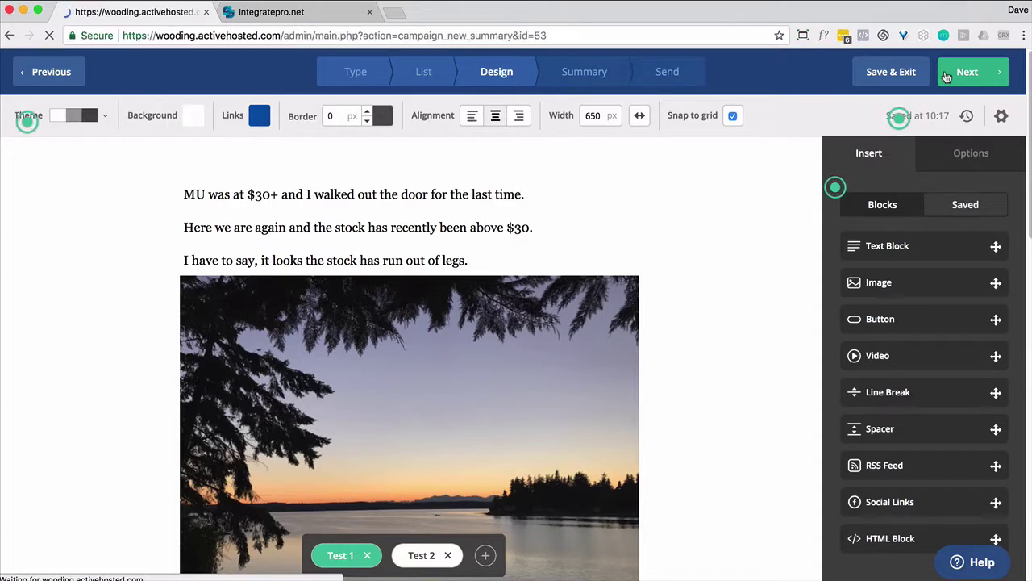
scroll(900, 304, down, 4)
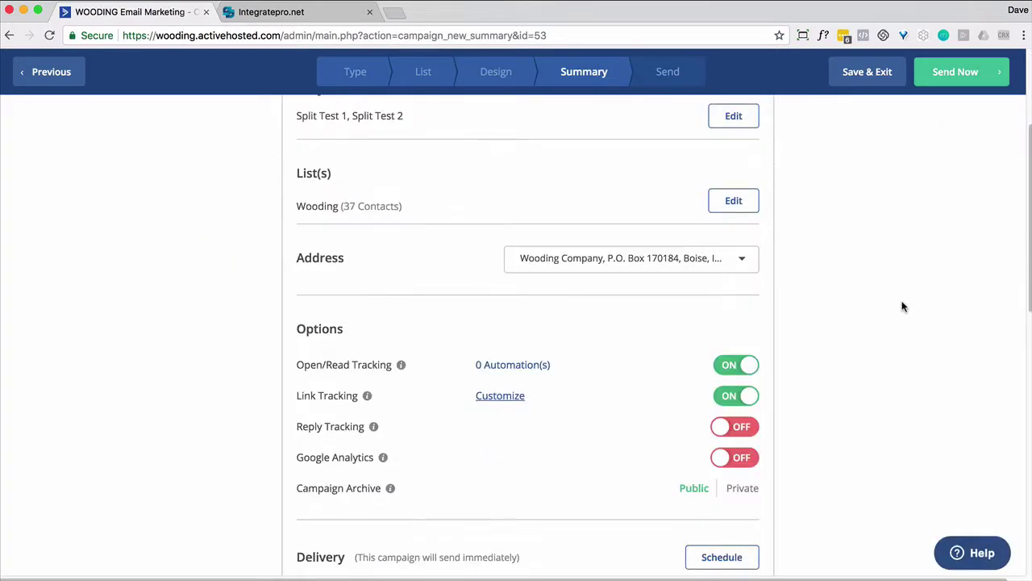
scroll(900, 306, down, 2)
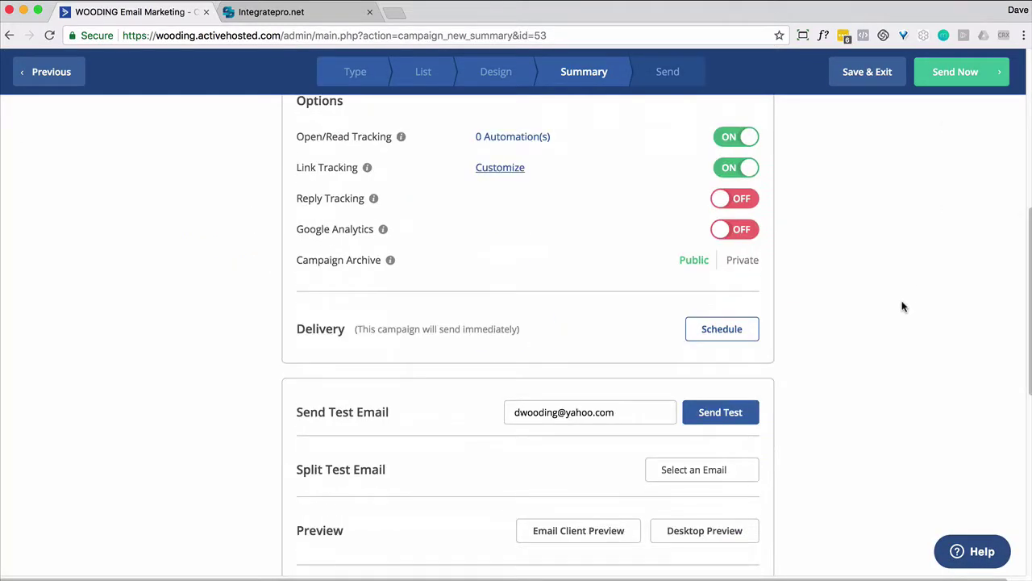
scroll(902, 305, down, 3)
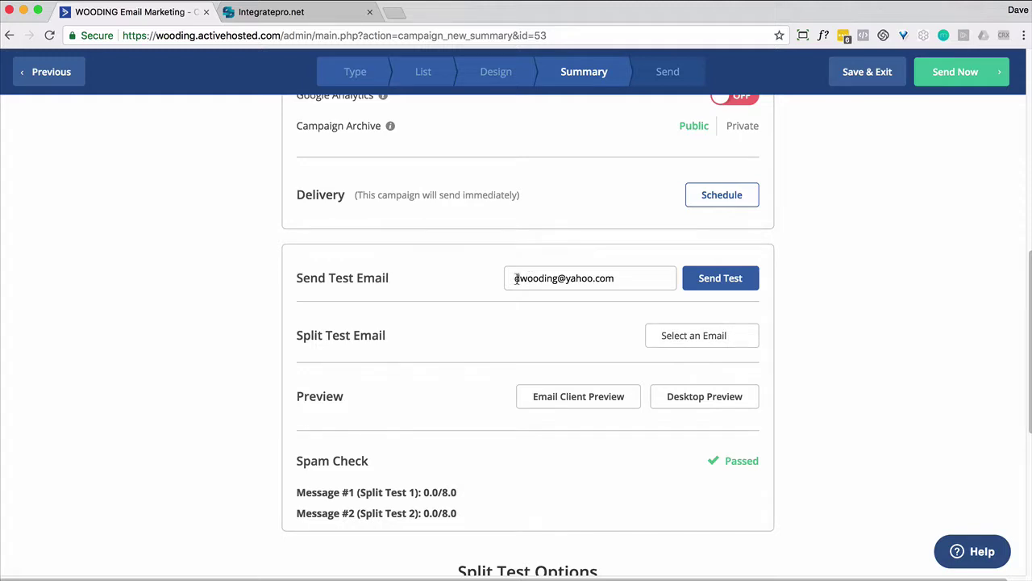
click(724, 345)
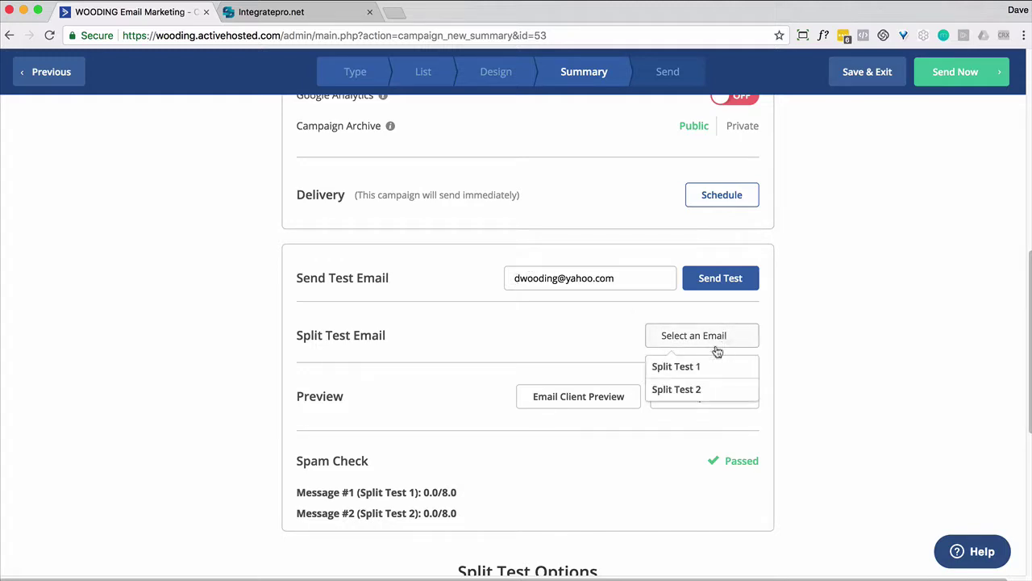
click(852, 364)
Step: Set the Test Winner option to "Determine (and send using) the winner" in the Split Test Options
scroll(852, 365, down, 2)
scroll(852, 365, down, 4)
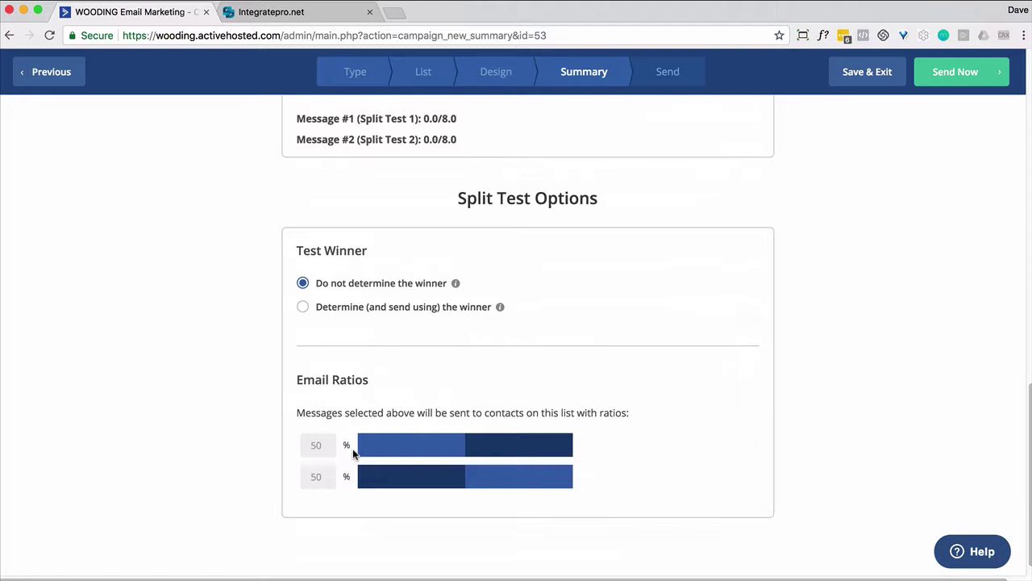
click(304, 309)
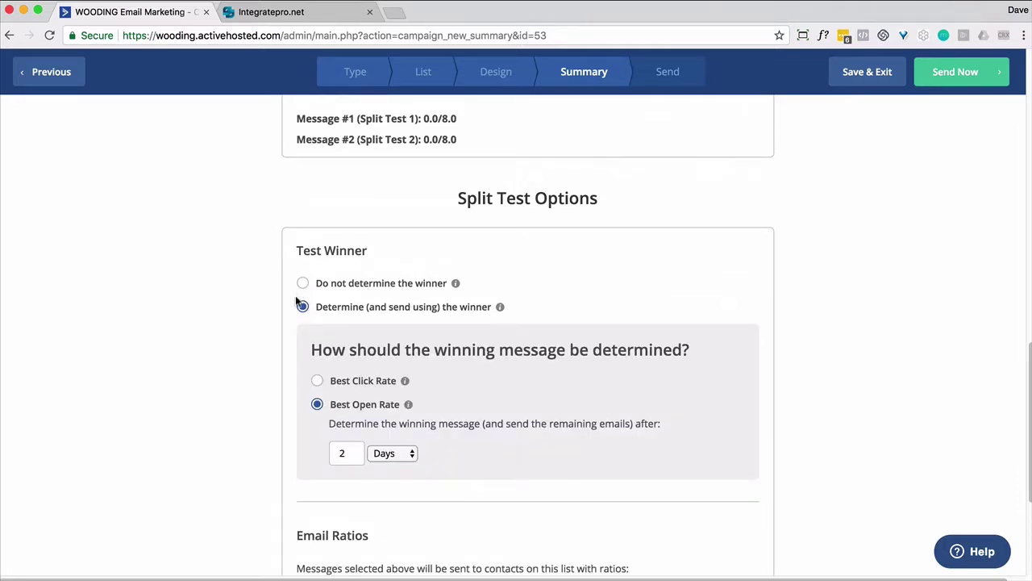
Step: Examine the available time units for determining the winning message and the email ratios of the split test
click(403, 456)
click(402, 456)
scroll(774, 467, down, 2)
scroll(774, 467, down, 2)
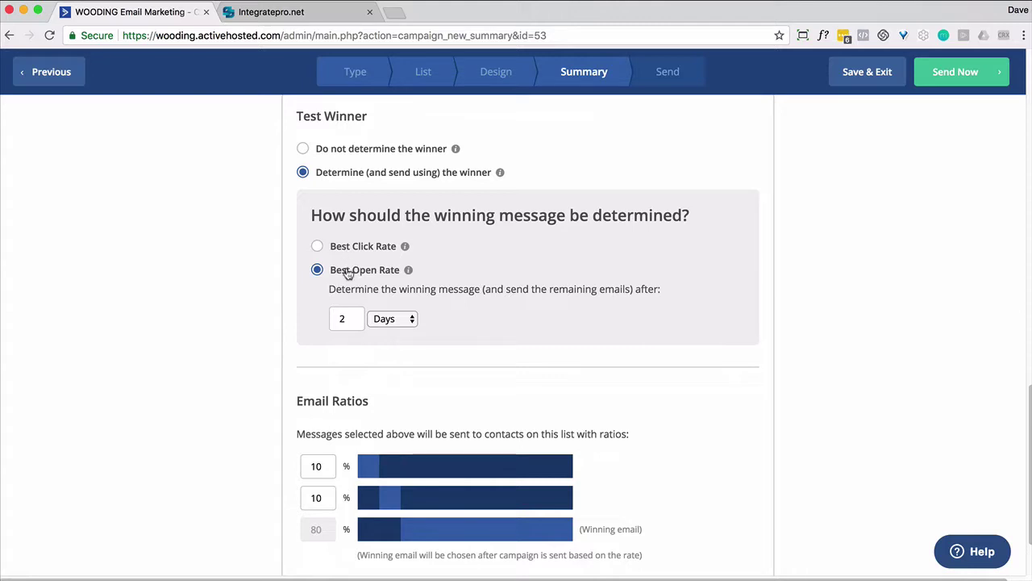
scroll(313, 410, down, 1)
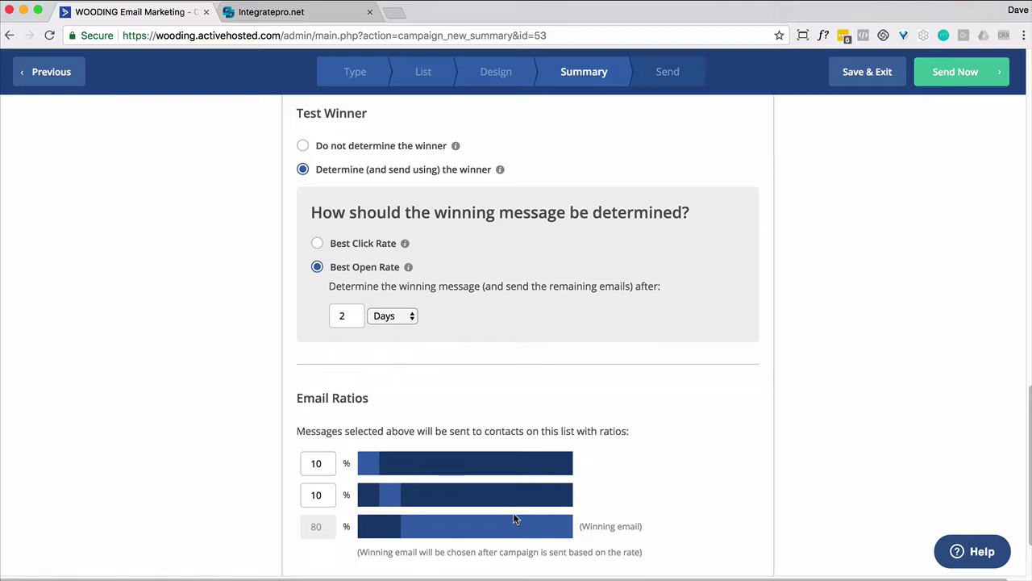
click(393, 320)
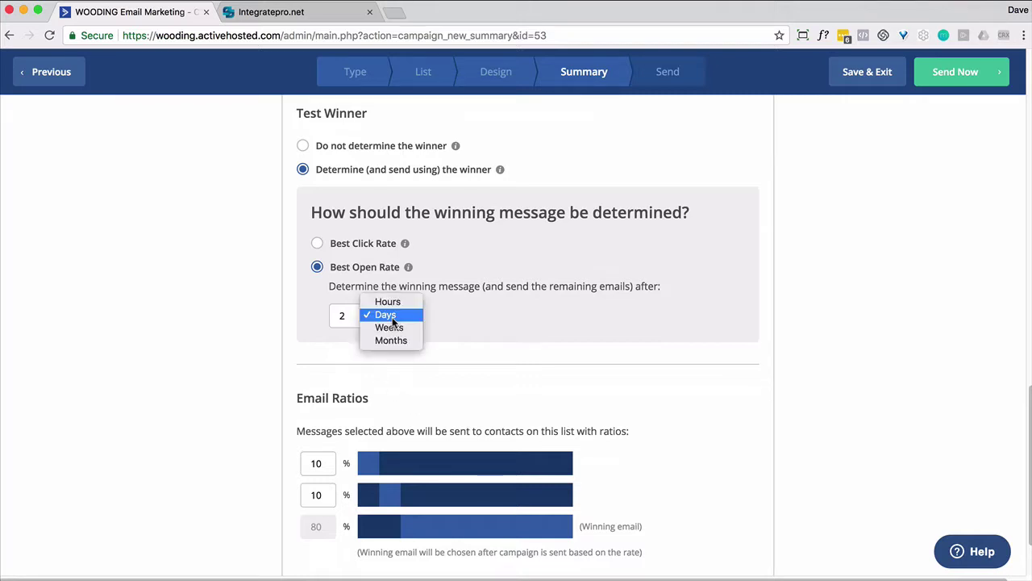